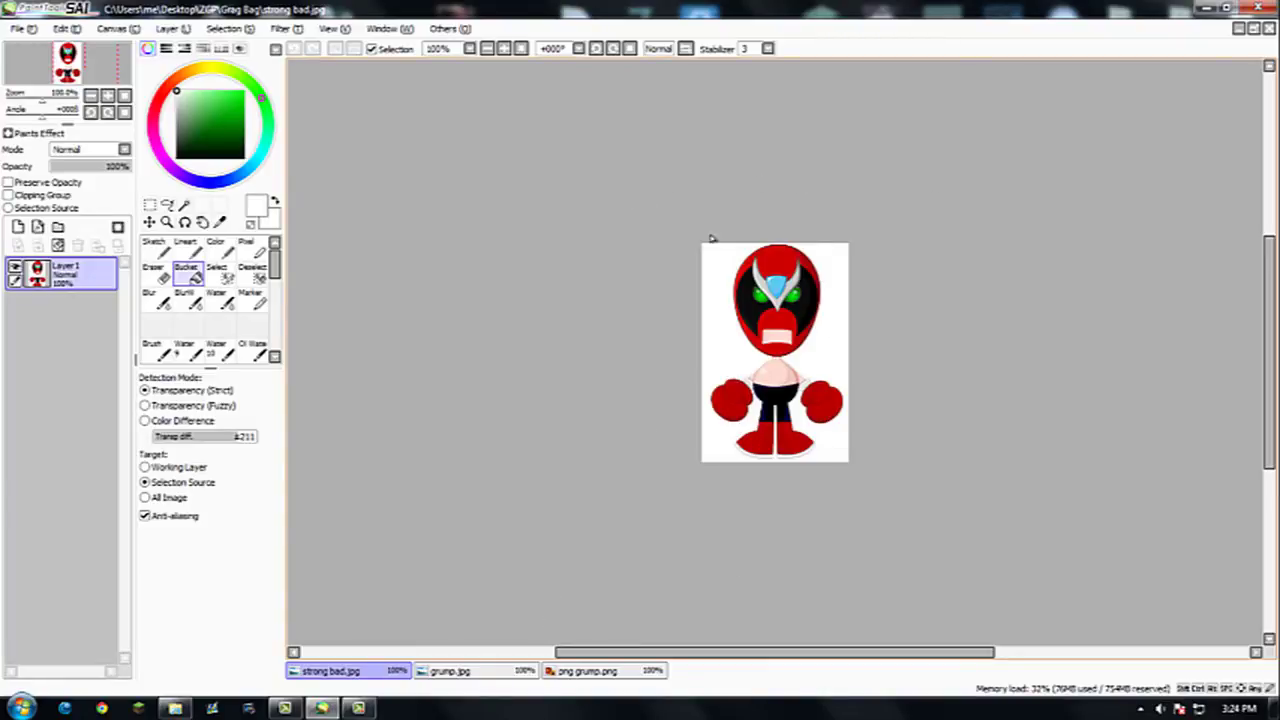
Step: Return to grump.jpg and drag a rectangular selection over its entire canvas
left_click(470, 672)
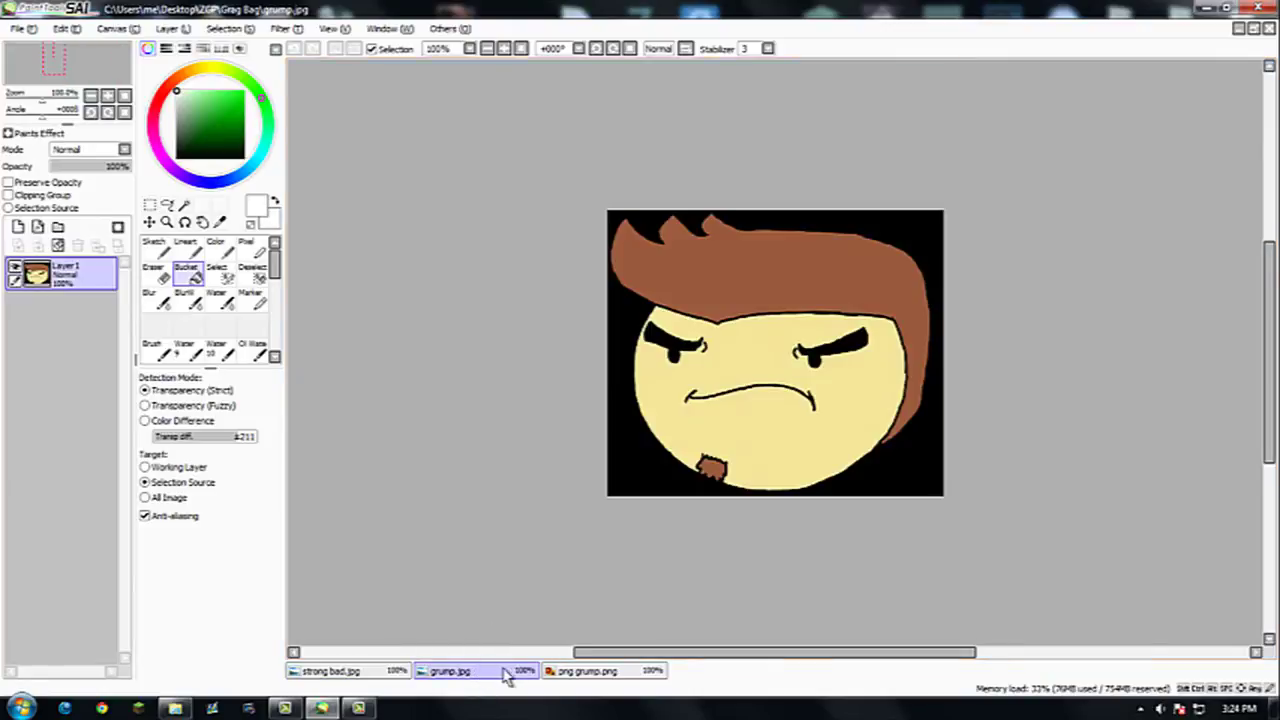
left_click(562, 672)
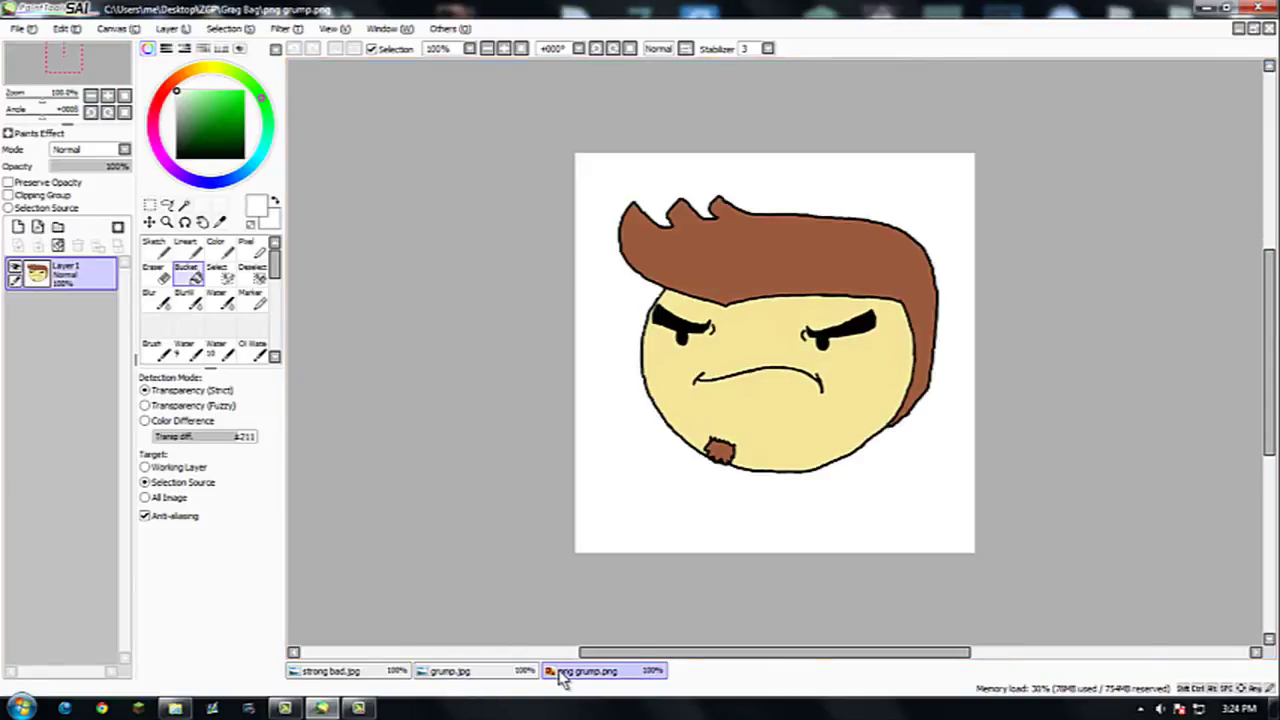
left_click(477, 673)
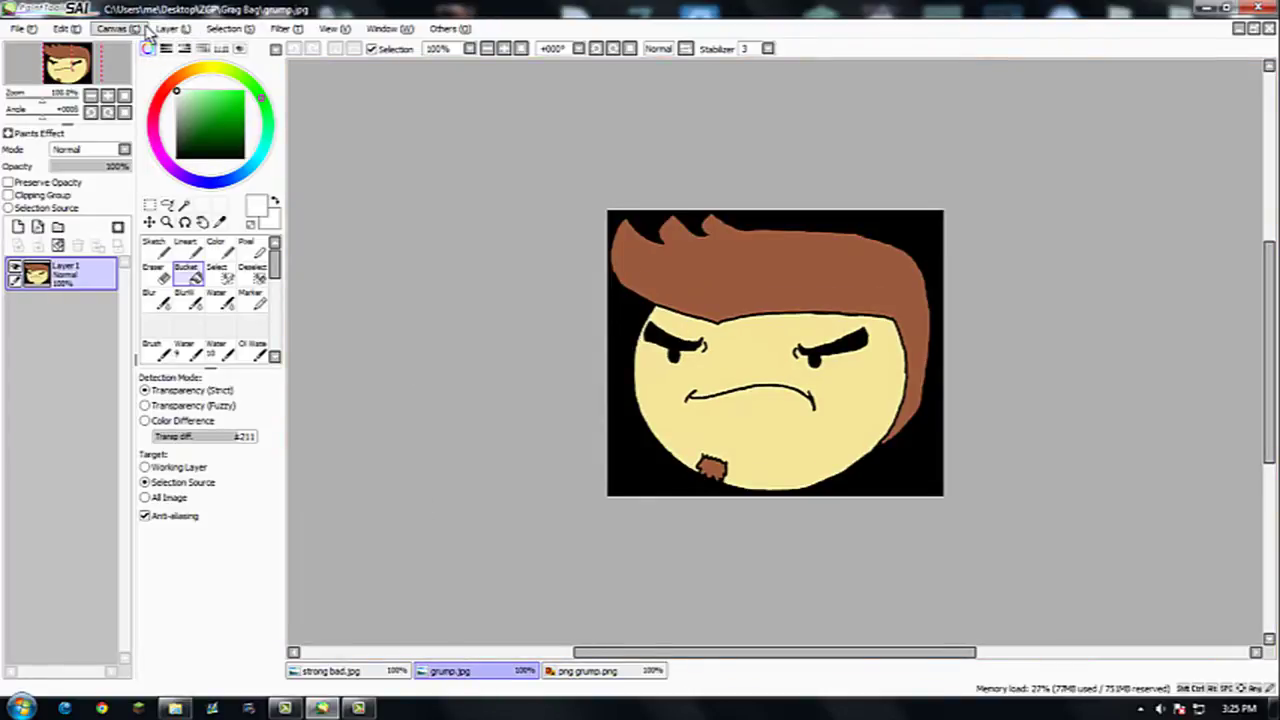
left_click(150, 204)
left_click_drag(552, 176, 991, 517)
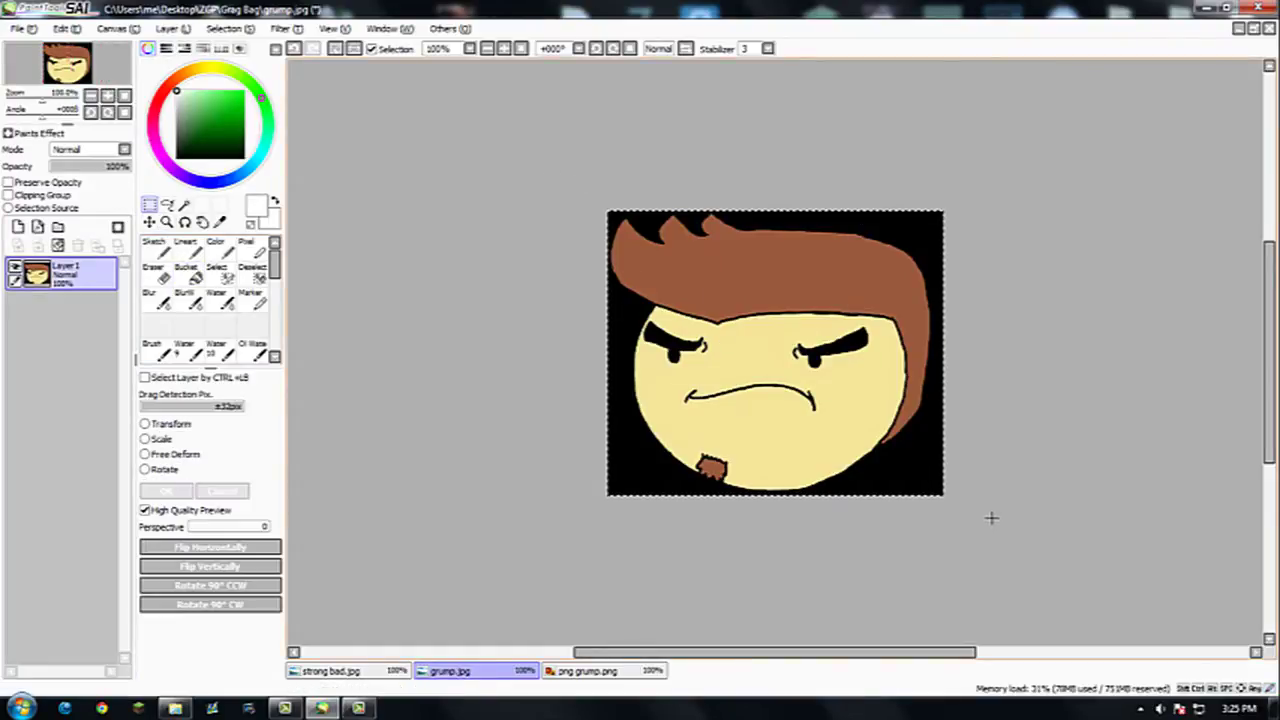
Step: Cut the black-background grump image and paste it into strong bad.jpg as a new layer
left_click(67, 28)
left_click(82, 100)
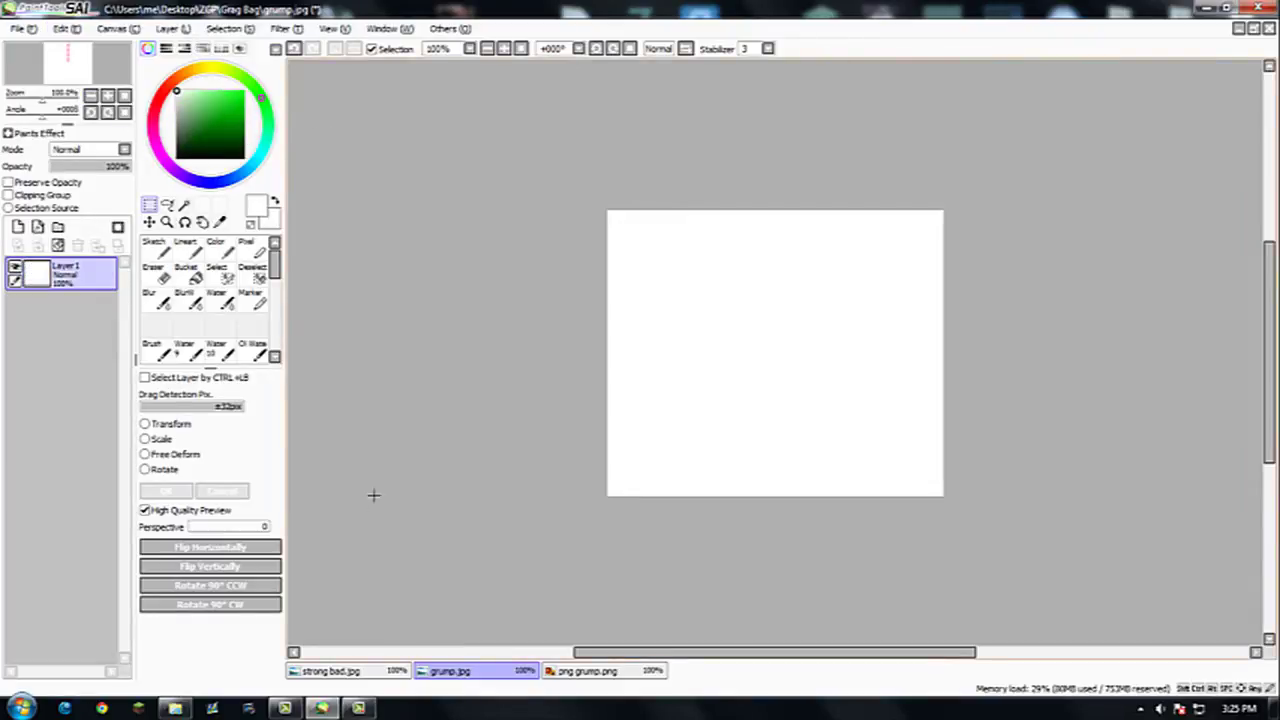
left_click(382, 676)
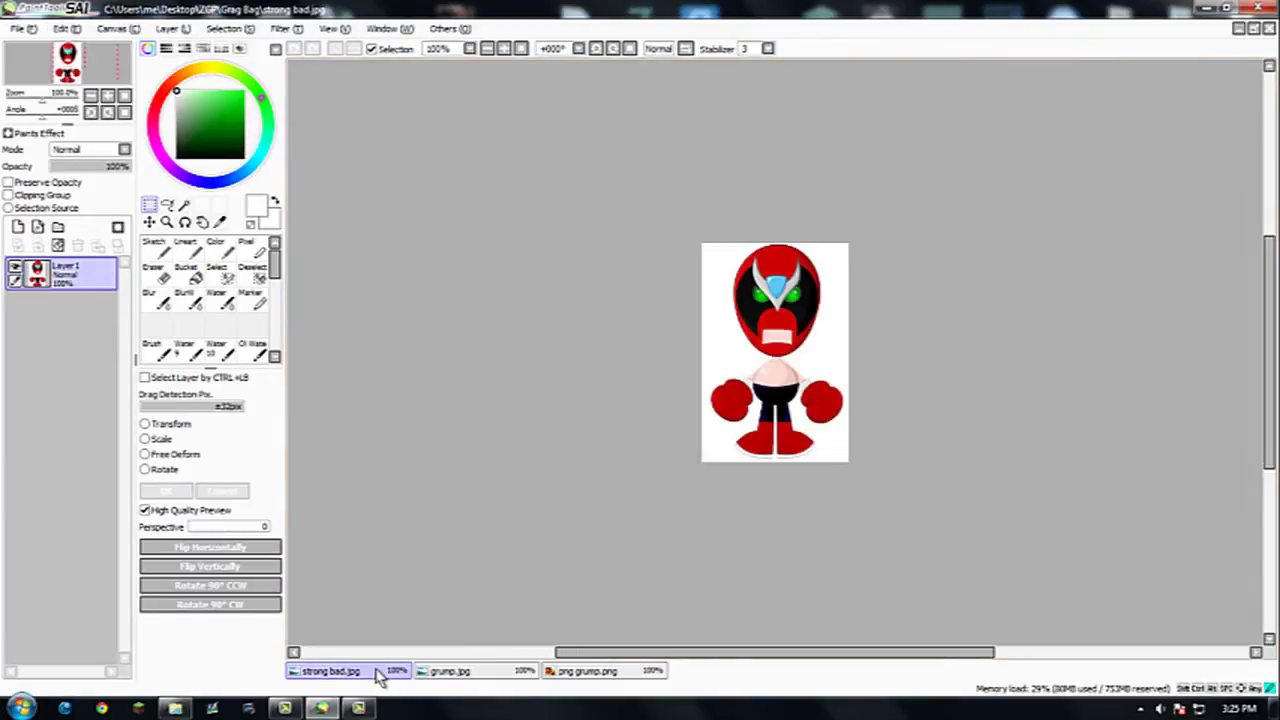
left_click(117, 28)
left_click(67, 28)
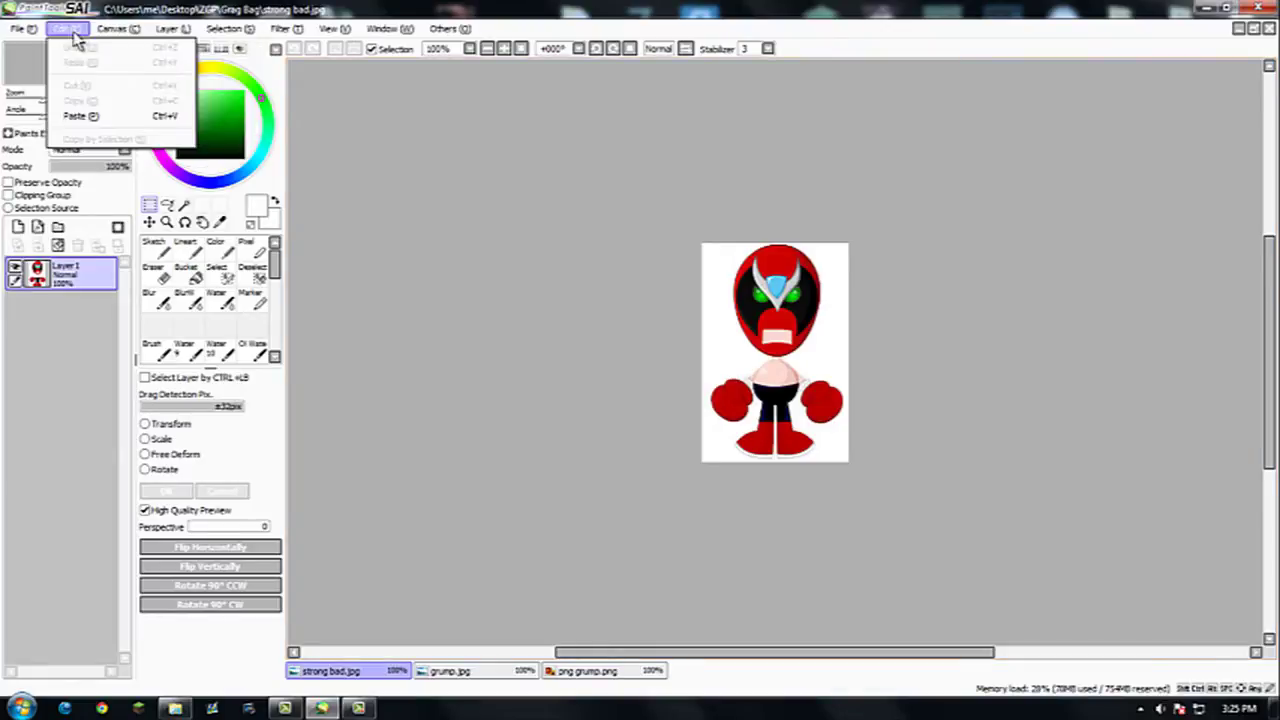
left_click(90, 115)
Step: Shrink and tilt the pasted grump face over Strong Bad's head, then end the transform
left_click(172, 28)
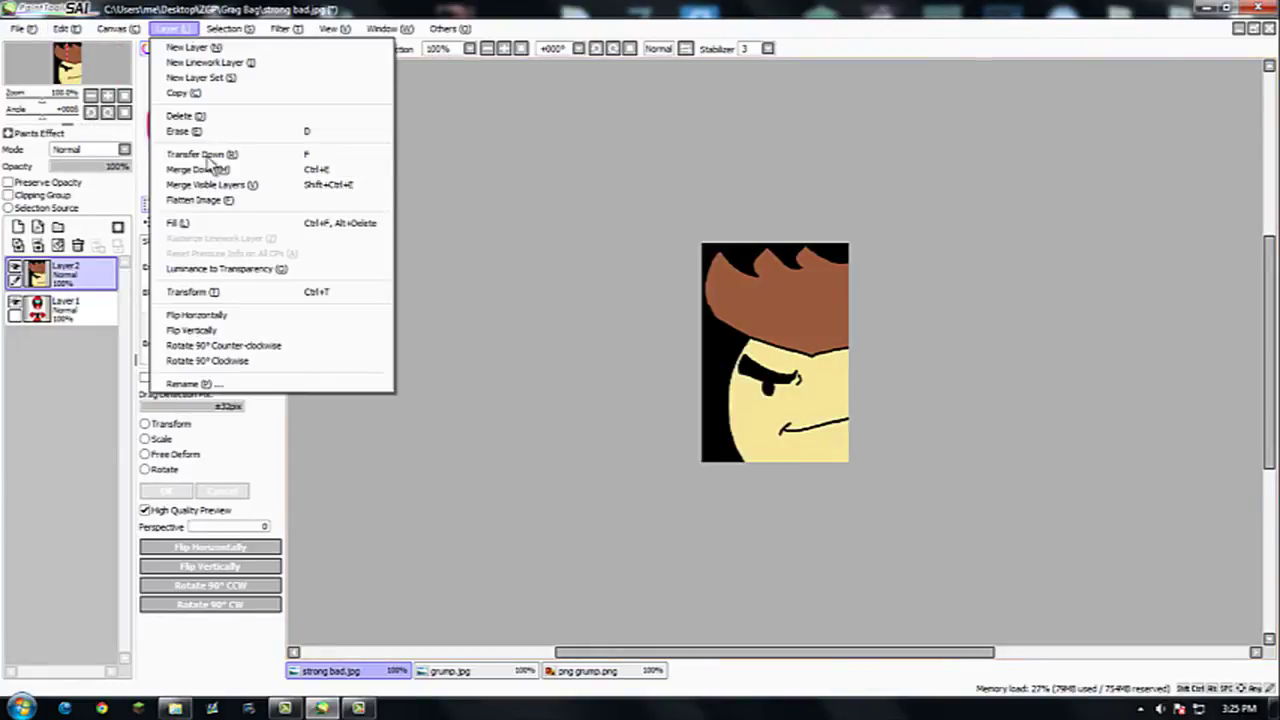
left_click(203, 292)
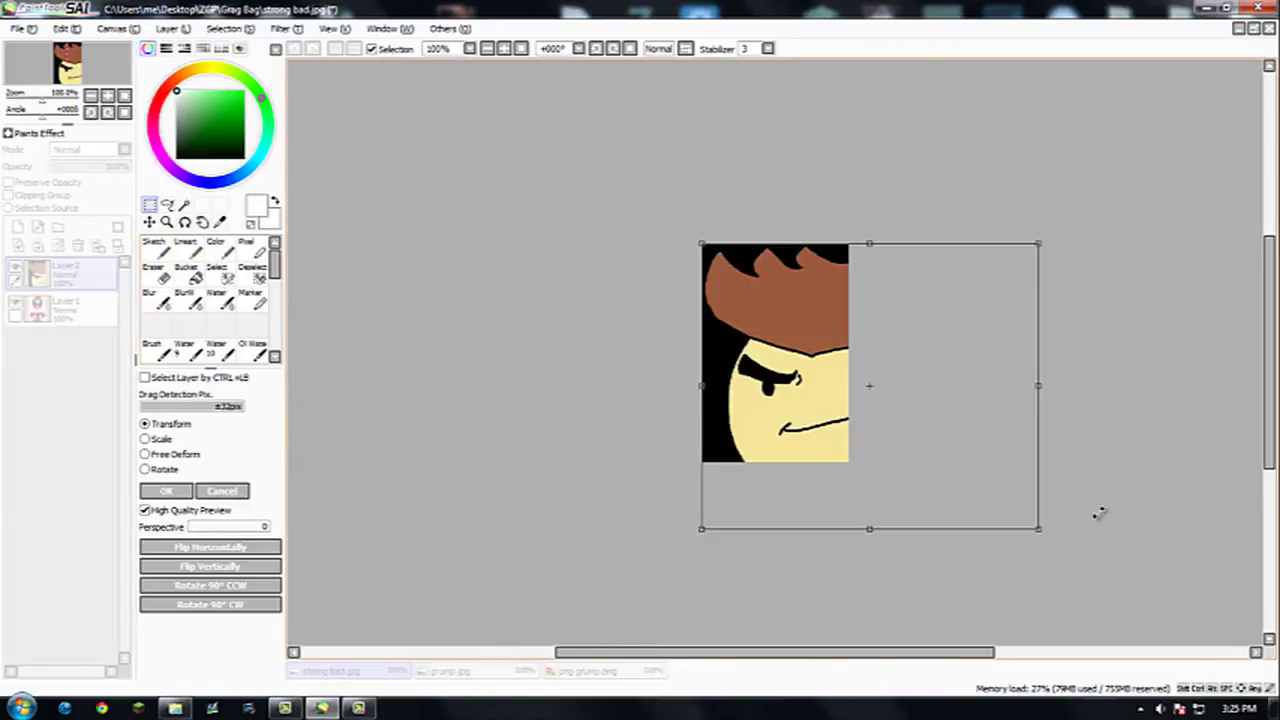
left_click_drag(1040, 524, 784, 328)
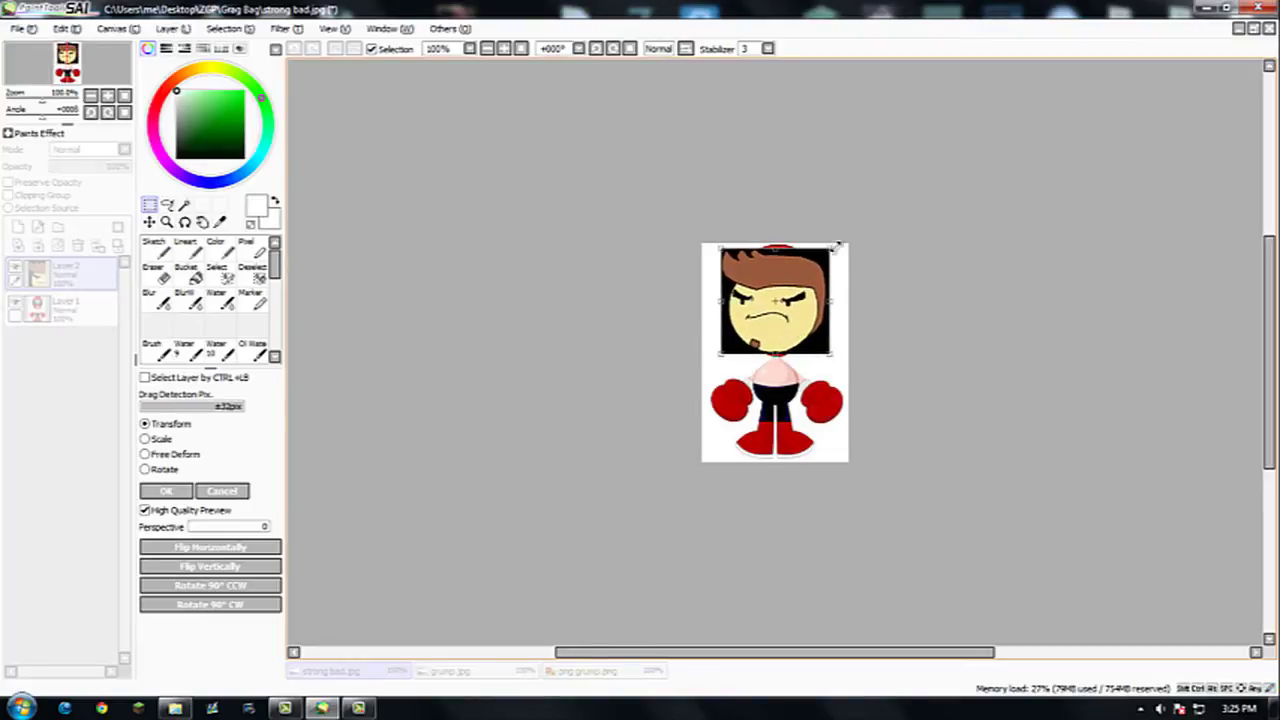
mouse_move(840, 242)
left_mouse_down()
mouse_move(775, 235)
mouse_move(783, 222)
mouse_move(817, 234)
mouse_move(837, 198)
mouse_move(848, 246)
mouse_move(843, 235)
left_mouse_up()
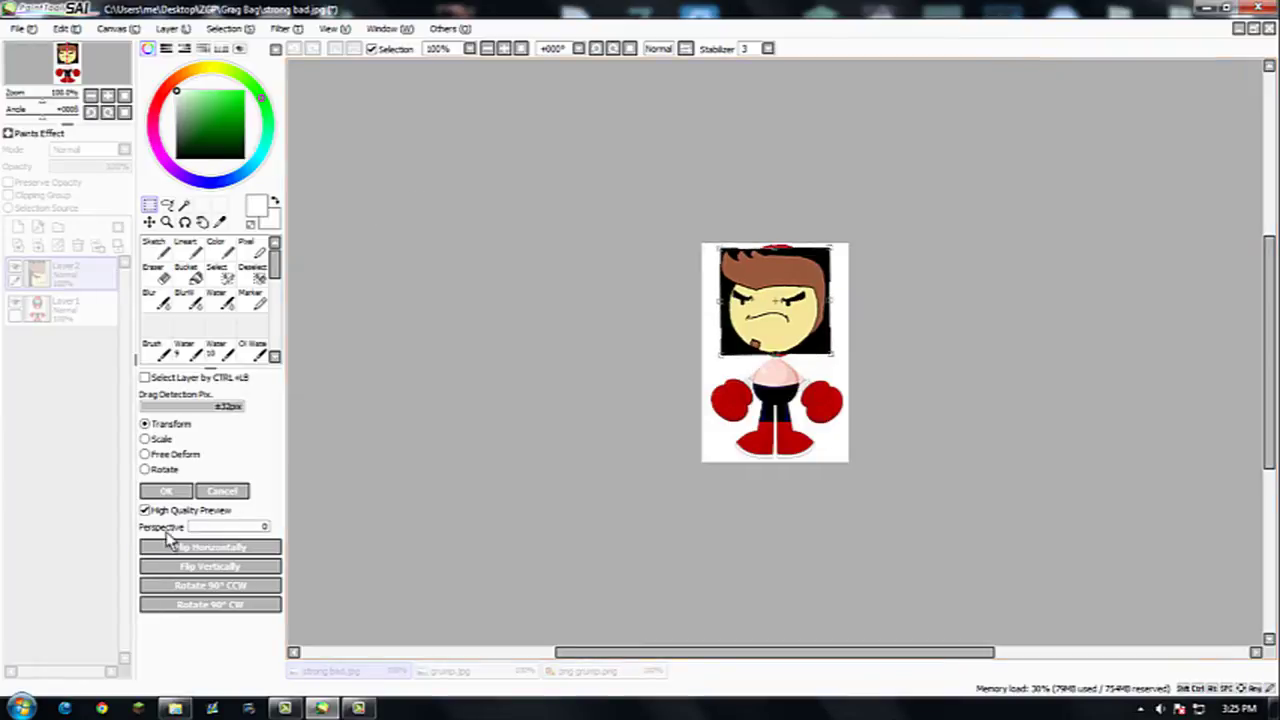
left_click(172, 492)
Step: Undo the earlier paste, then cut the whole white-background grump image and paste it into strong bad.jpg
key("ctrl+z")
key("ctrl+z")
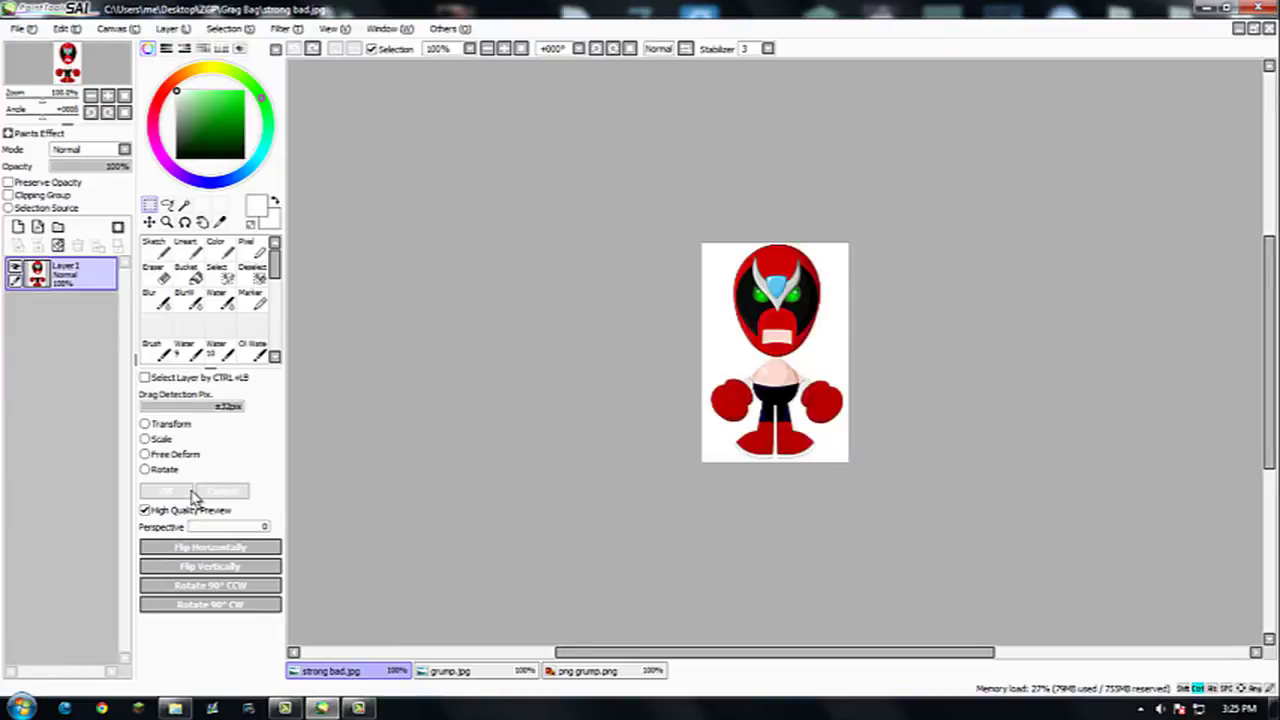
left_click(590, 671)
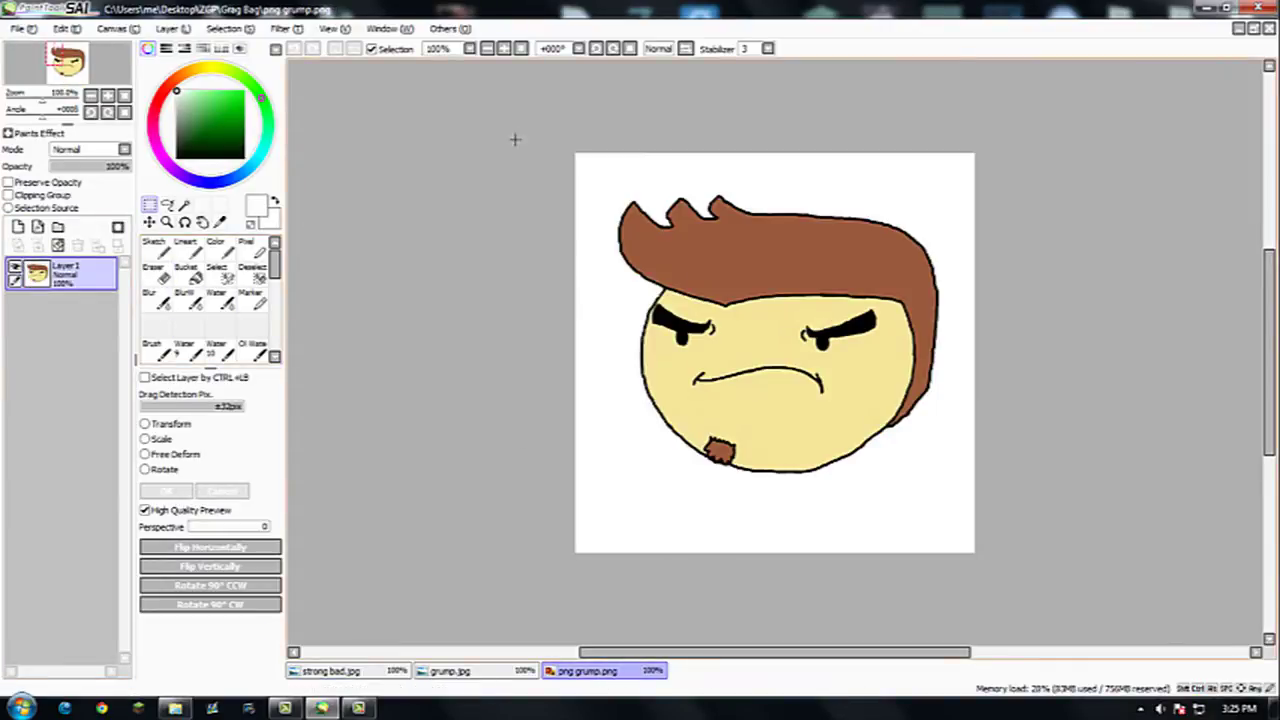
left_click_drag(517, 137, 1119, 608)
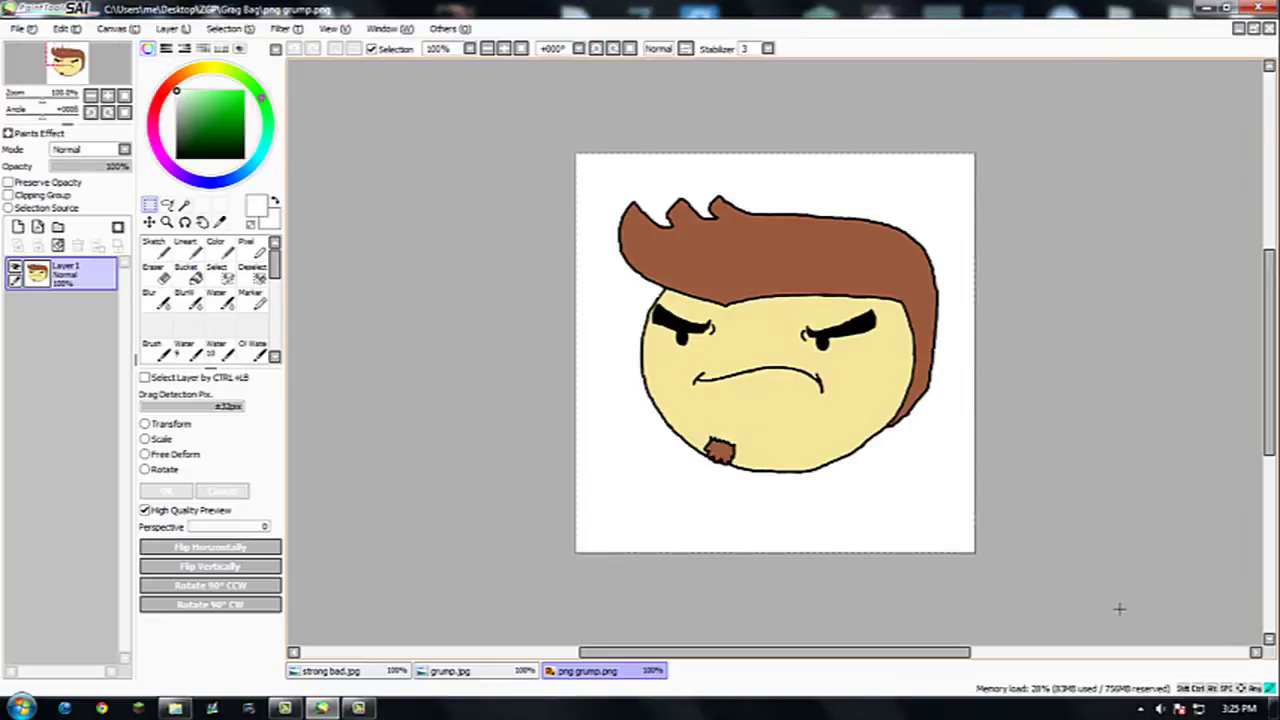
left_click(67, 28)
left_click(78, 86)
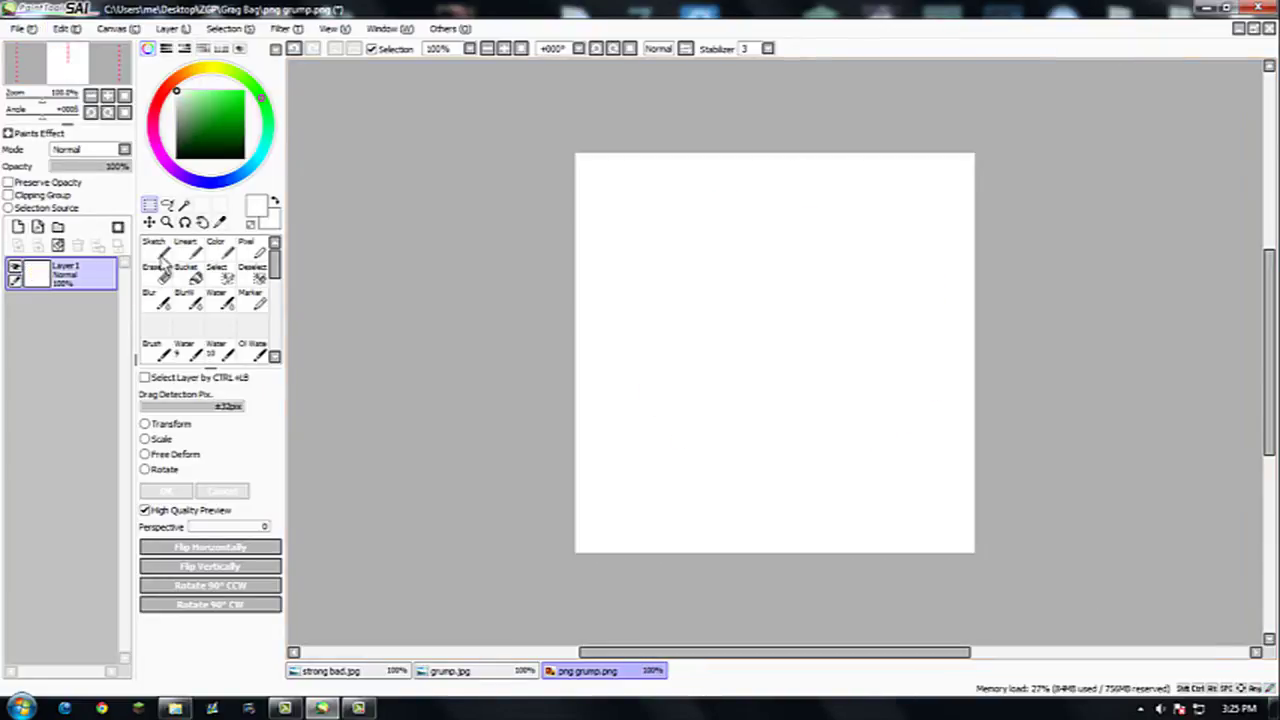
left_click(321, 672)
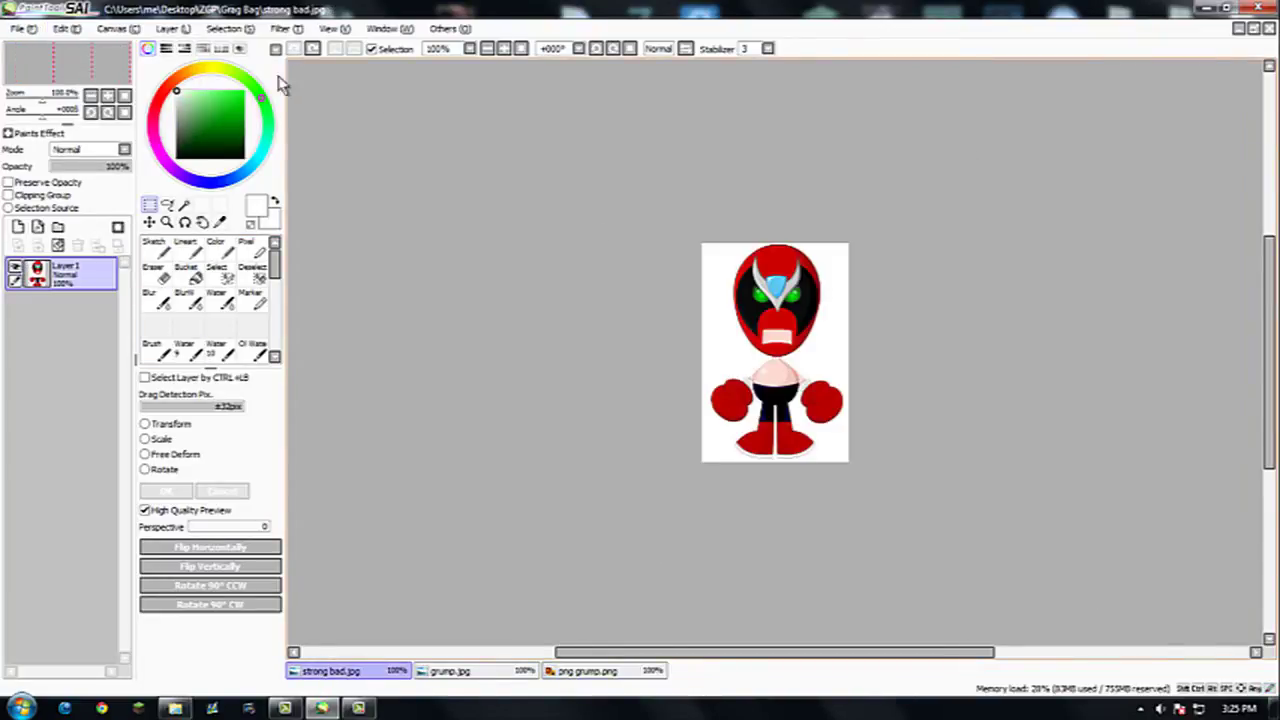
left_click(70, 30)
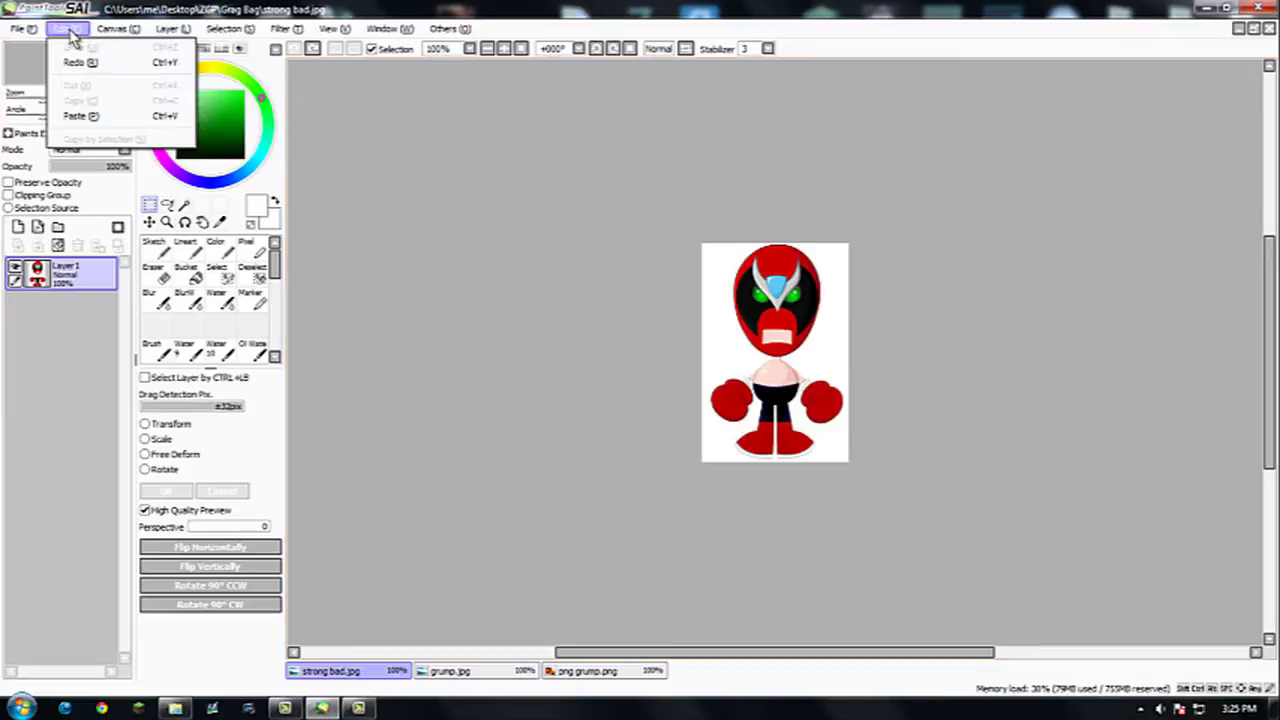
left_click(88, 116)
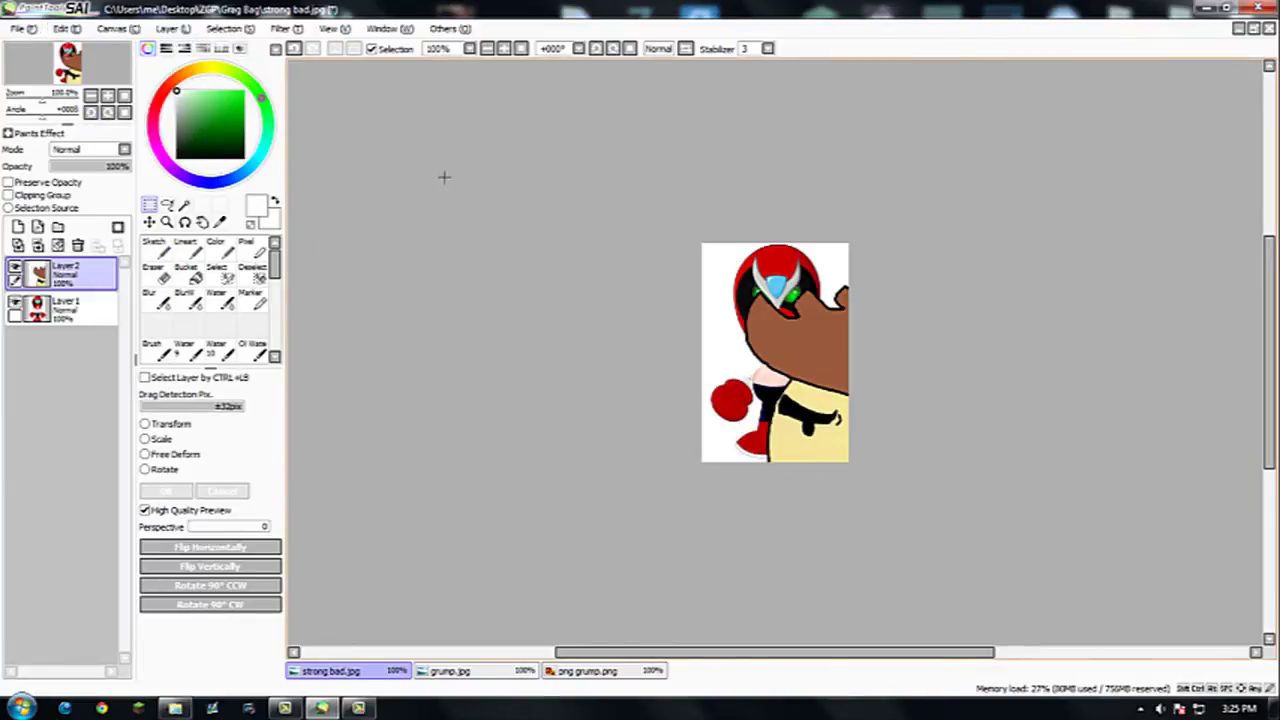
Step: Scale and move the pasted grump face to cover Strong Bad's head, and apply it
key("ctrl+t")
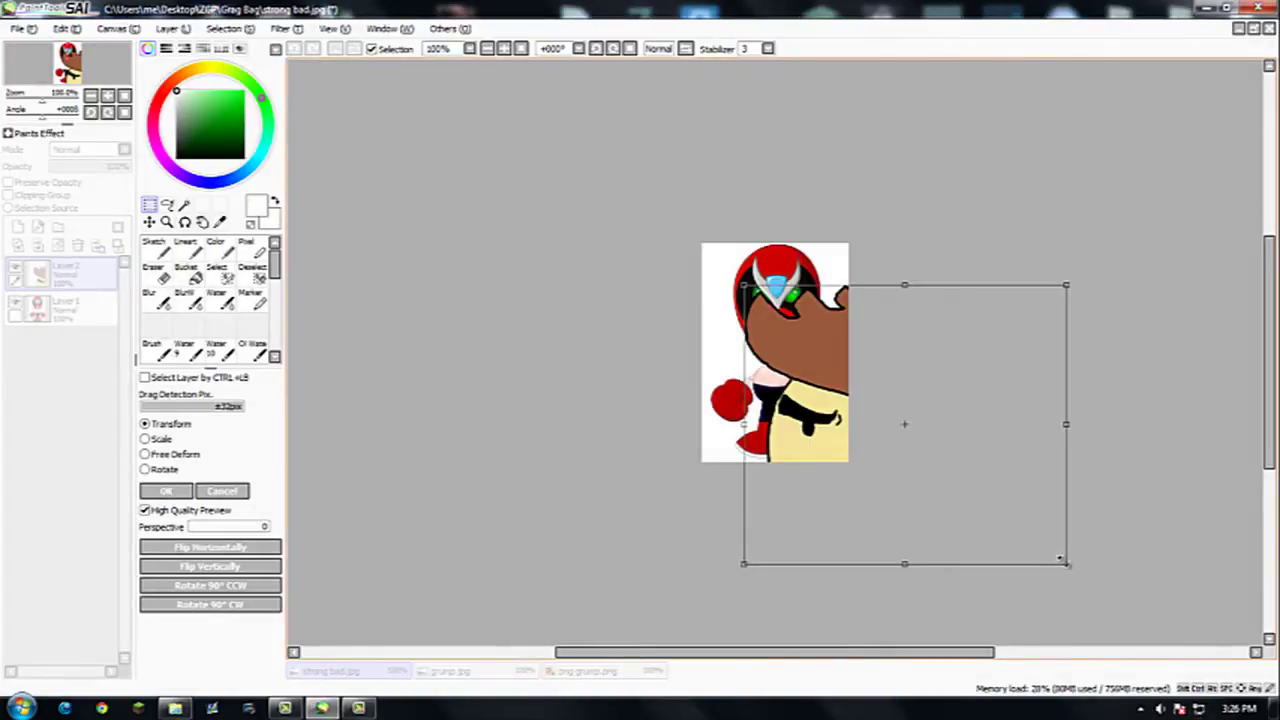
mouse_move(1062, 558)
left_mouse_down()
mouse_move(1020, 500)
mouse_move(845, 383)
left_mouse_up()
left_click_drag(799, 341, 769, 298)
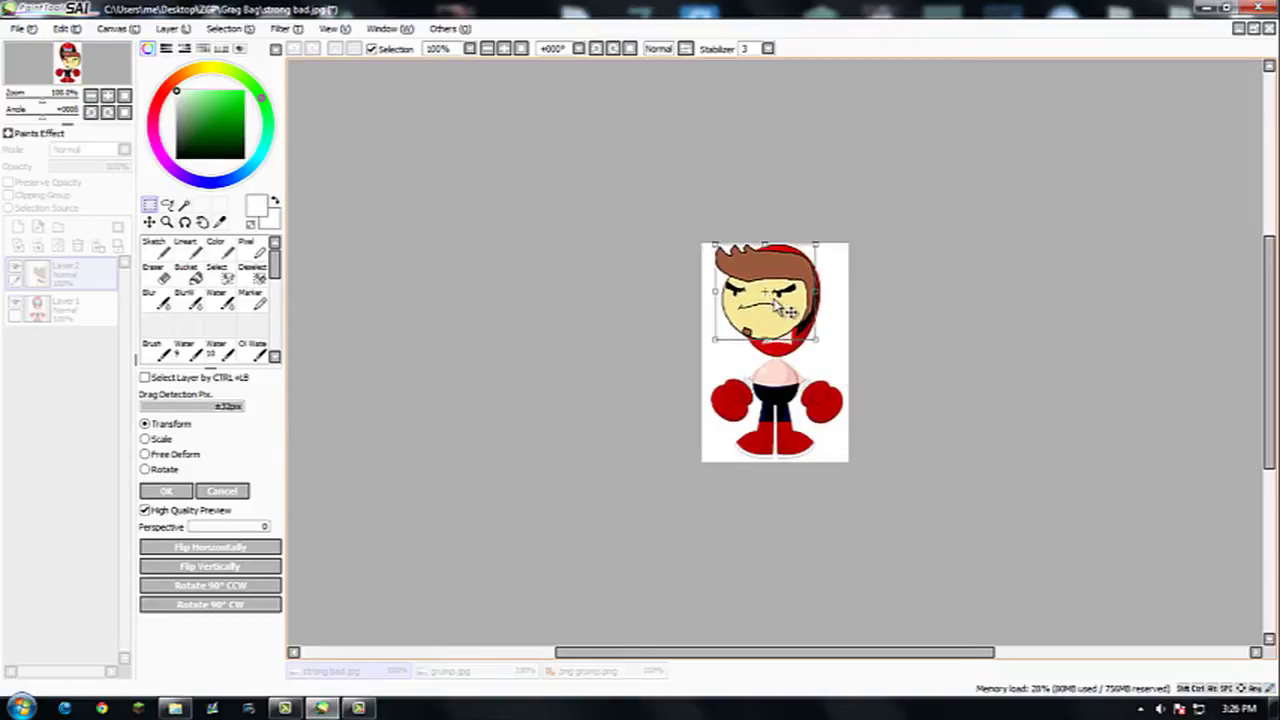
left_click_drag(818, 342, 773, 344)
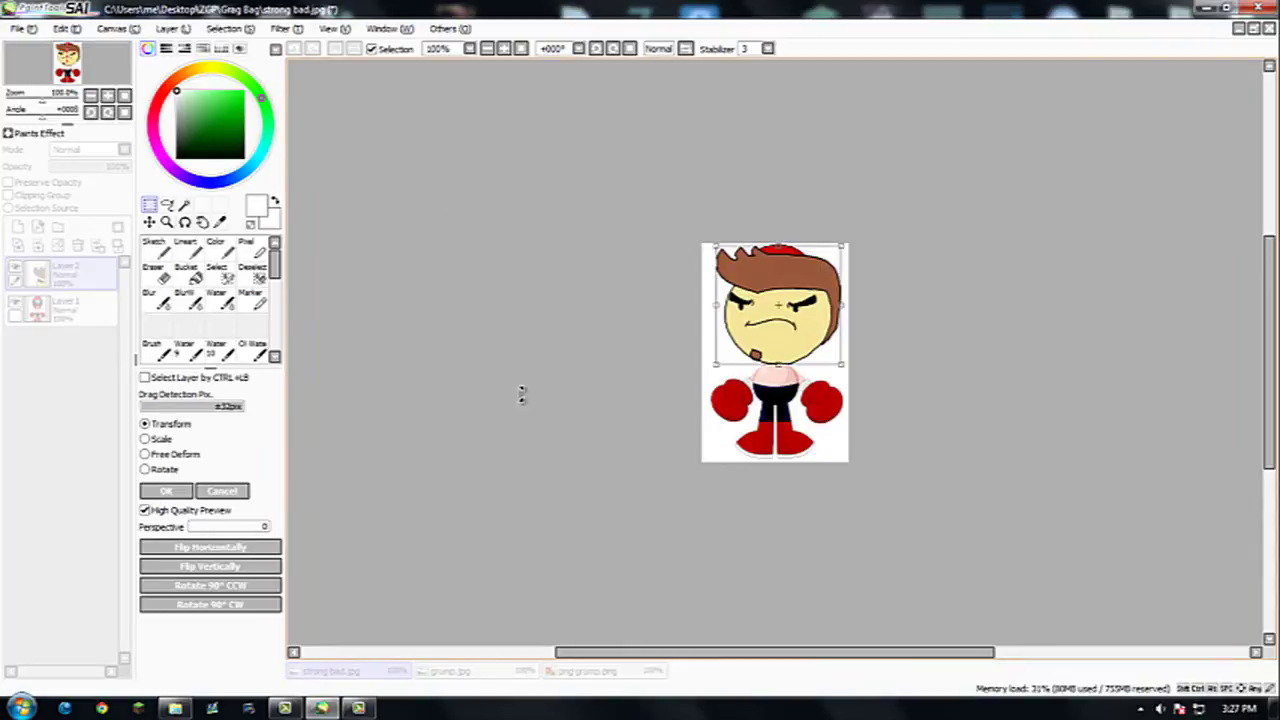
left_click(170, 492)
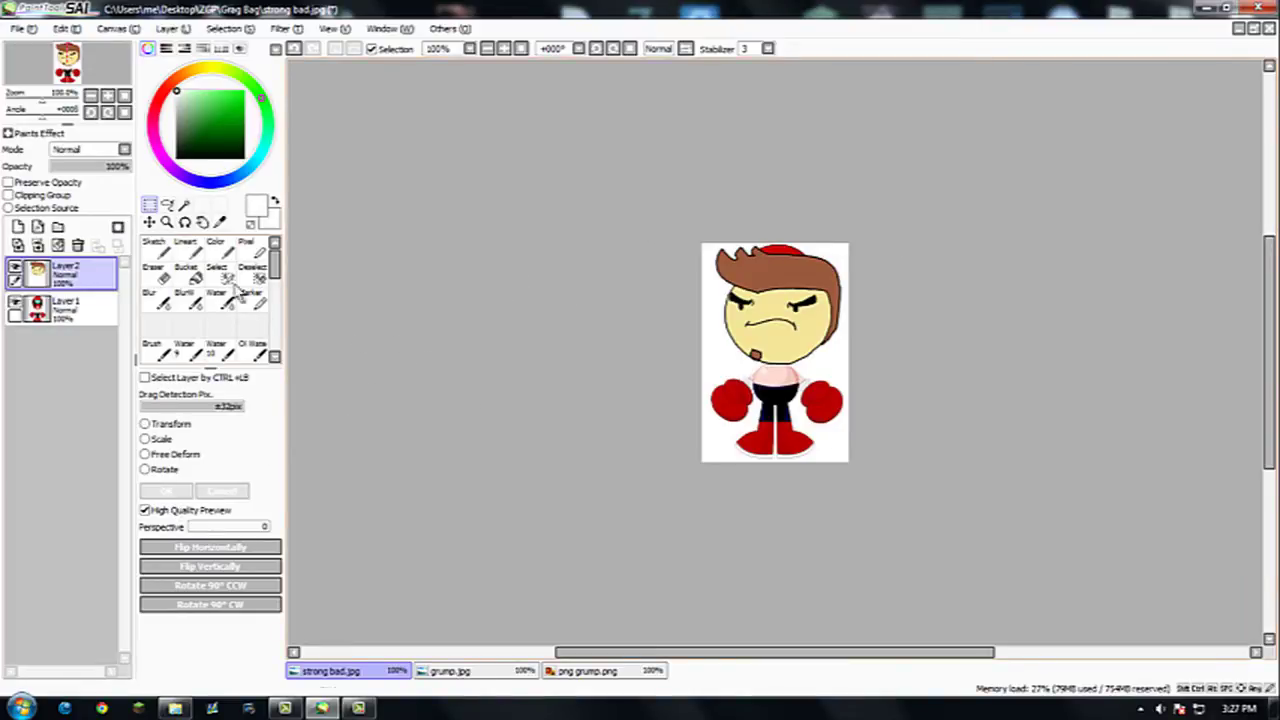
Step: Click back and forth between Layer 1 and Layer 2, ending with only the grump face Layer 2 selected
left_click(40, 308)
left_click(40, 275)
left_click(40, 308)
left_click(44, 280)
left_click(40, 308)
left_click(44, 280)
left_click(40, 308)
left_click(44, 280)
left_click(40, 308)
left_click(38, 270)
left_click(36, 303, "ctrl")
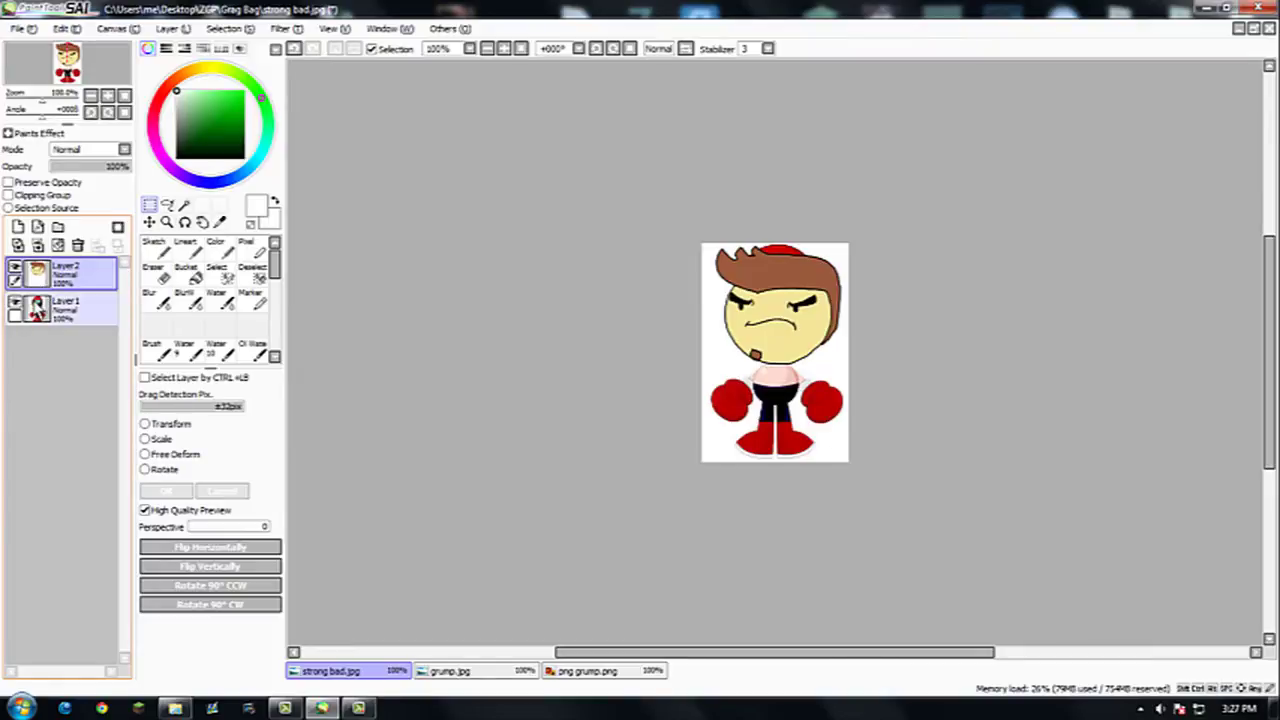
left_click(78, 310, "ctrl")
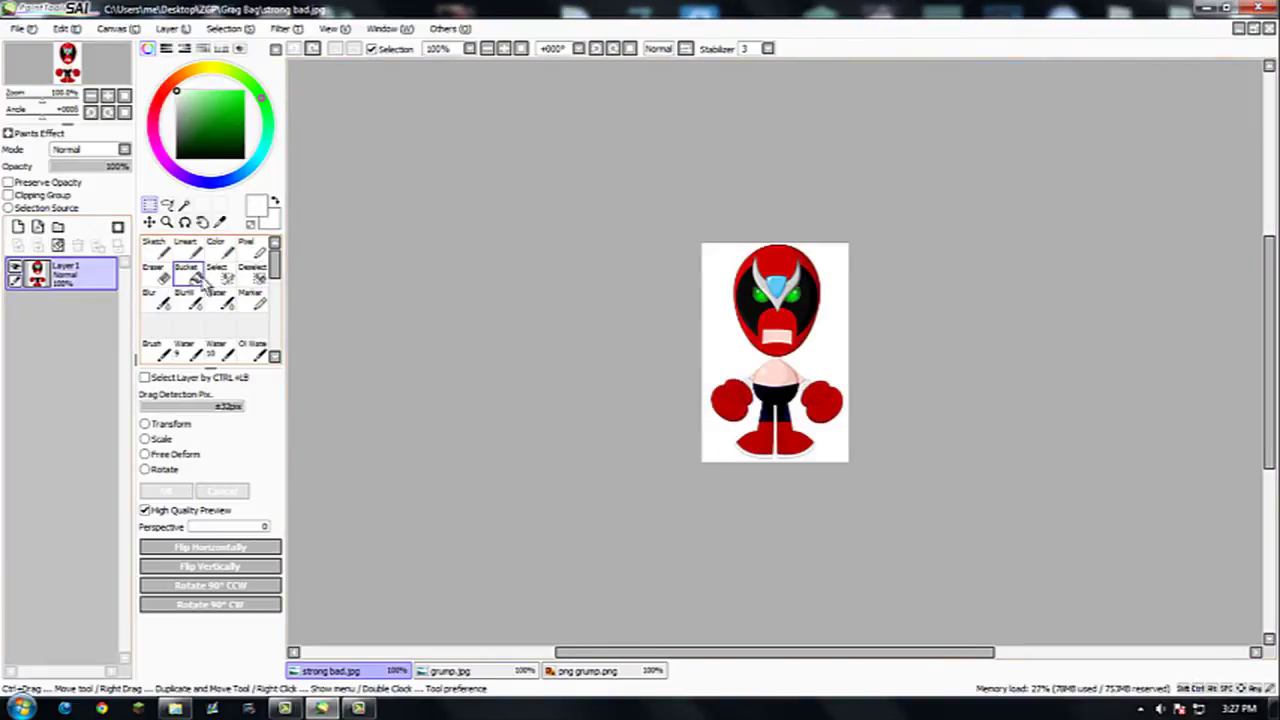
Step: Zoom the canvas to 400% and scroll so Strong Bad's head is centred
scroll(847, 334, "up", 5)
scroll(960, 555, "down", 1)
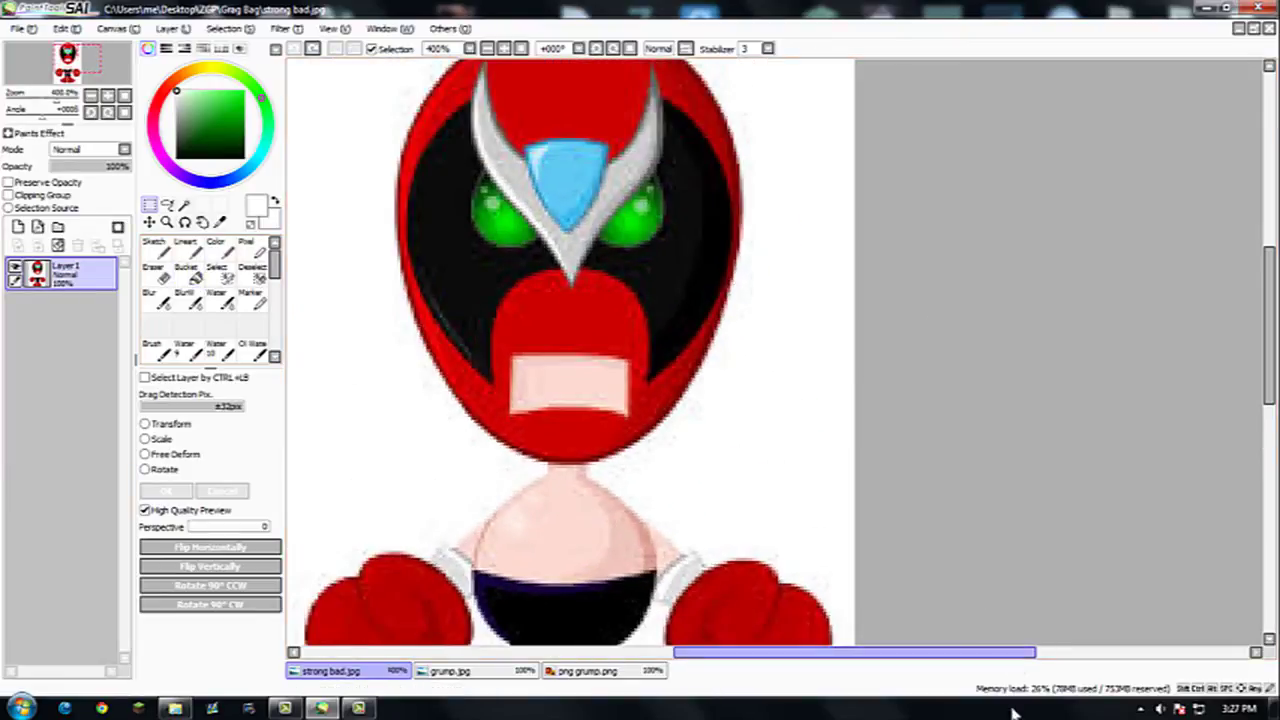
left_click_drag(963, 652, 885, 652)
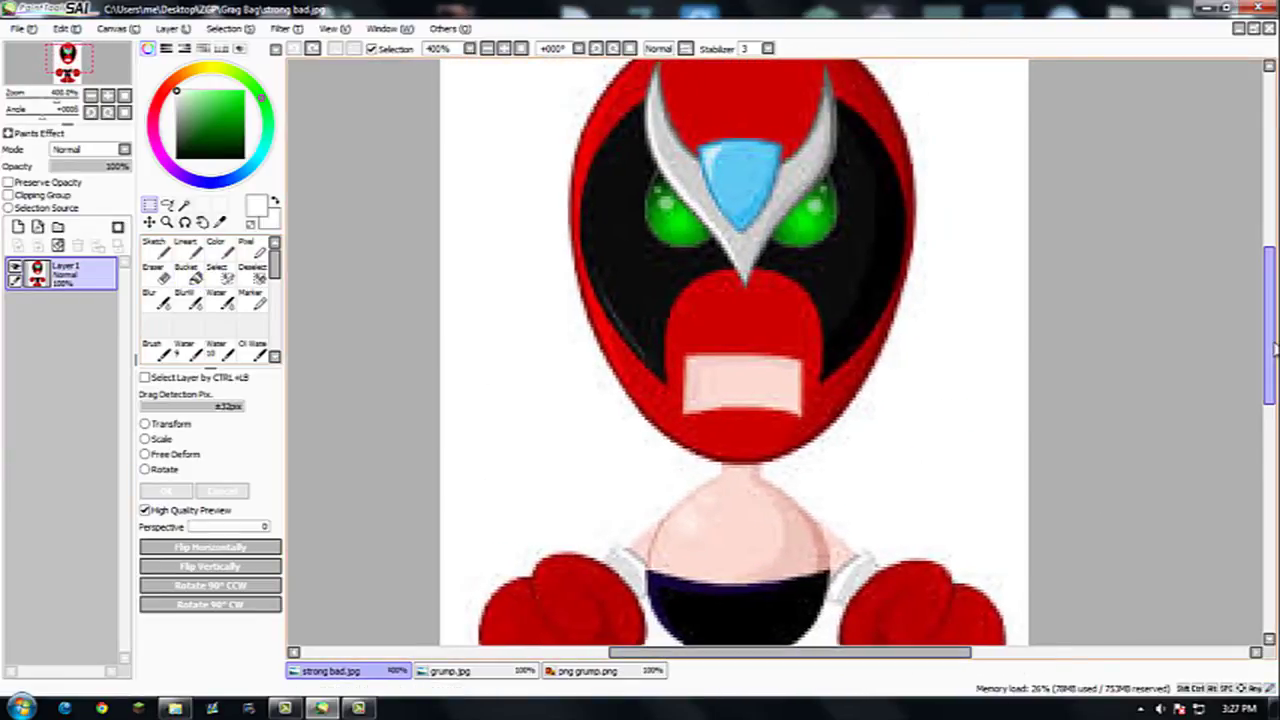
left_click_drag(1266, 378, 1266, 343)
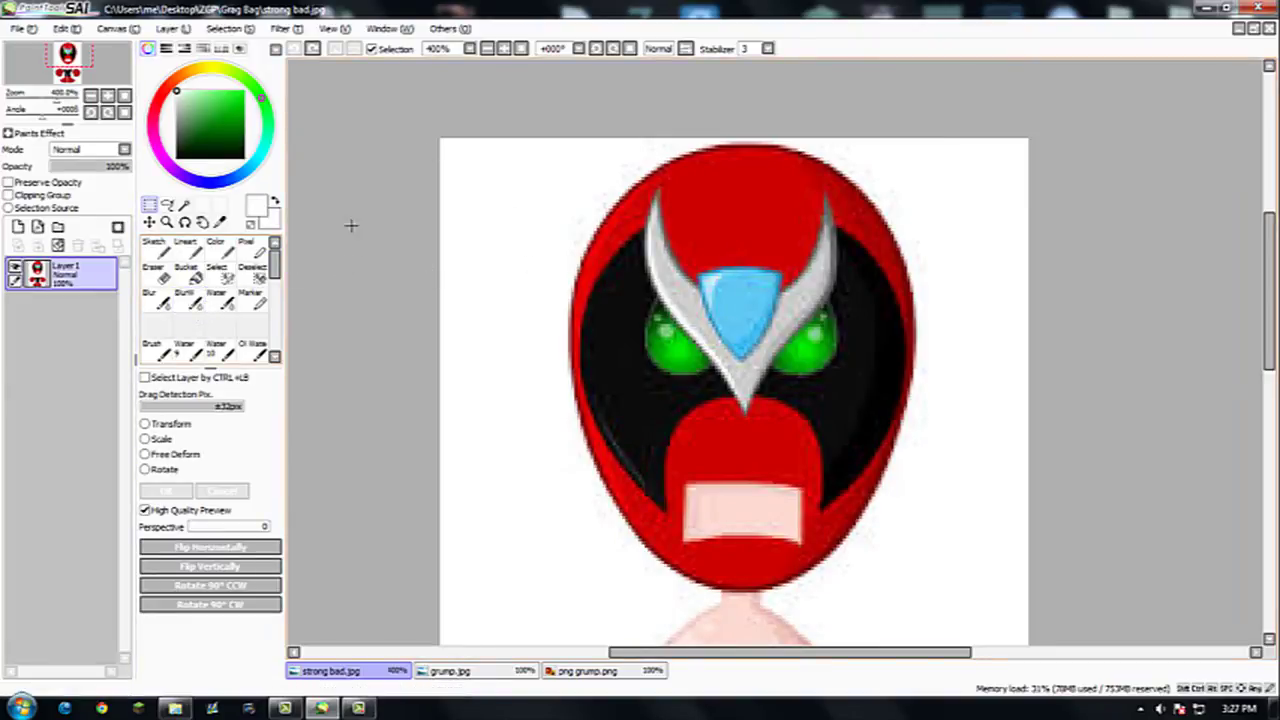
Step: Switch to the Select pen and paint a selection over Strong Bad's whole head
double_click(226, 280)
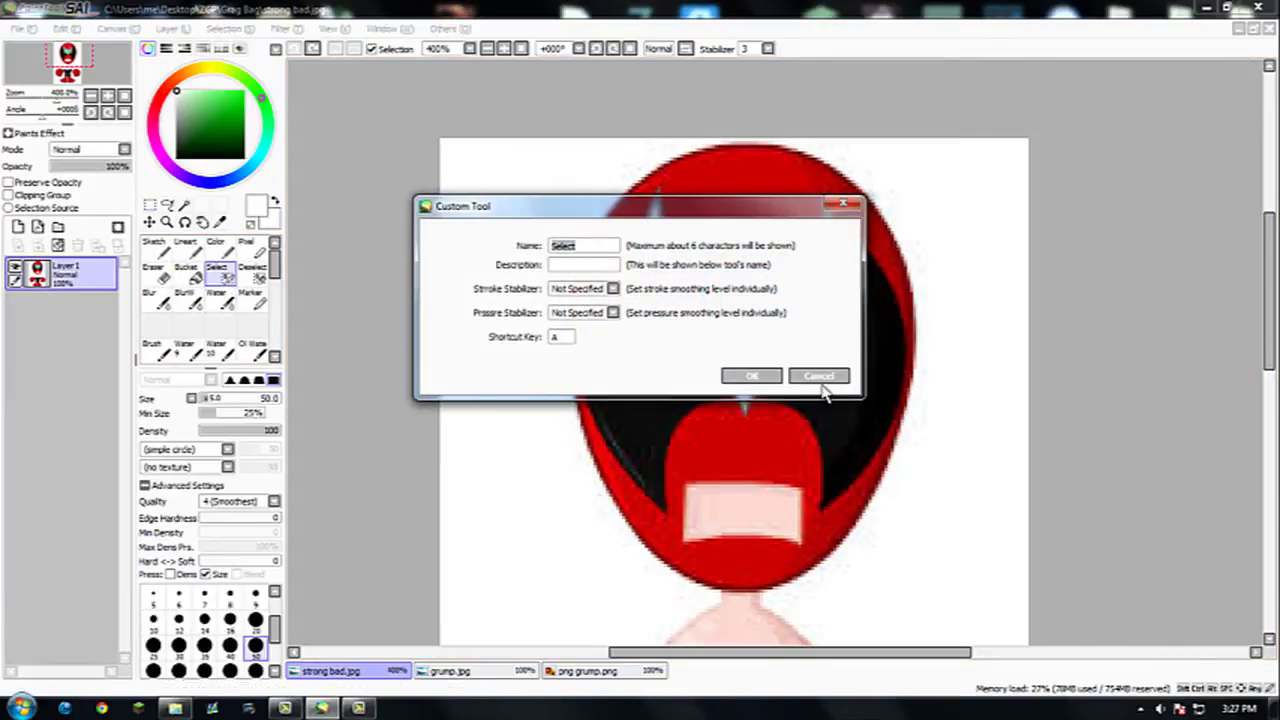
left_click(818, 377)
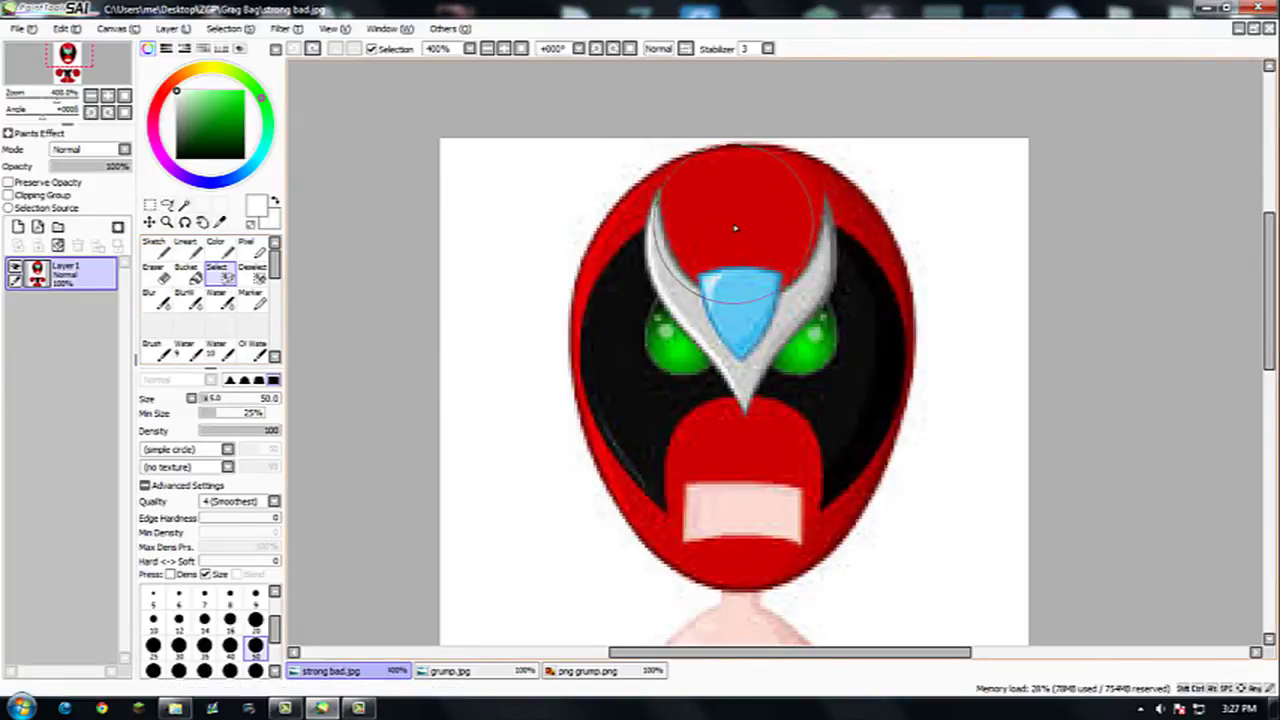
mouse_move(735, 228)
left_mouse_down()
mouse_move(677, 257)
mouse_move(648, 312)
mouse_move(660, 432)
mouse_move(676, 470)
mouse_move(731, 523)
mouse_move(802, 490)
mouse_move(840, 308)
mouse_move(810, 247)
mouse_move(746, 216)
mouse_move(694, 229)
mouse_move(689, 269)
mouse_move(655, 320)
mouse_move(778, 326)
mouse_move(846, 297)
mouse_move(838, 397)
mouse_move(808, 478)
mouse_move(616, 323)
left_mouse_up()
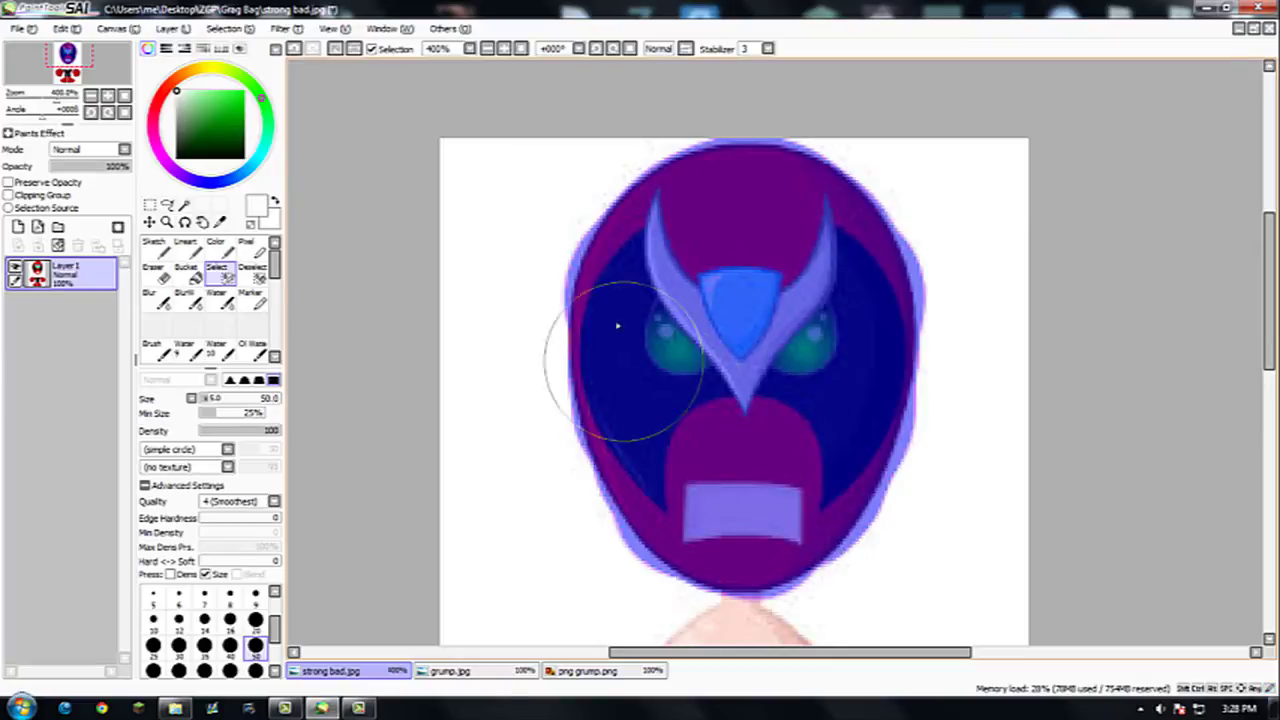
Step: With the Deselect brush, trim the pale selection fringe down the head's upper-left and left outline
left_click(255, 275)
scroll(832, 237, "up", 3)
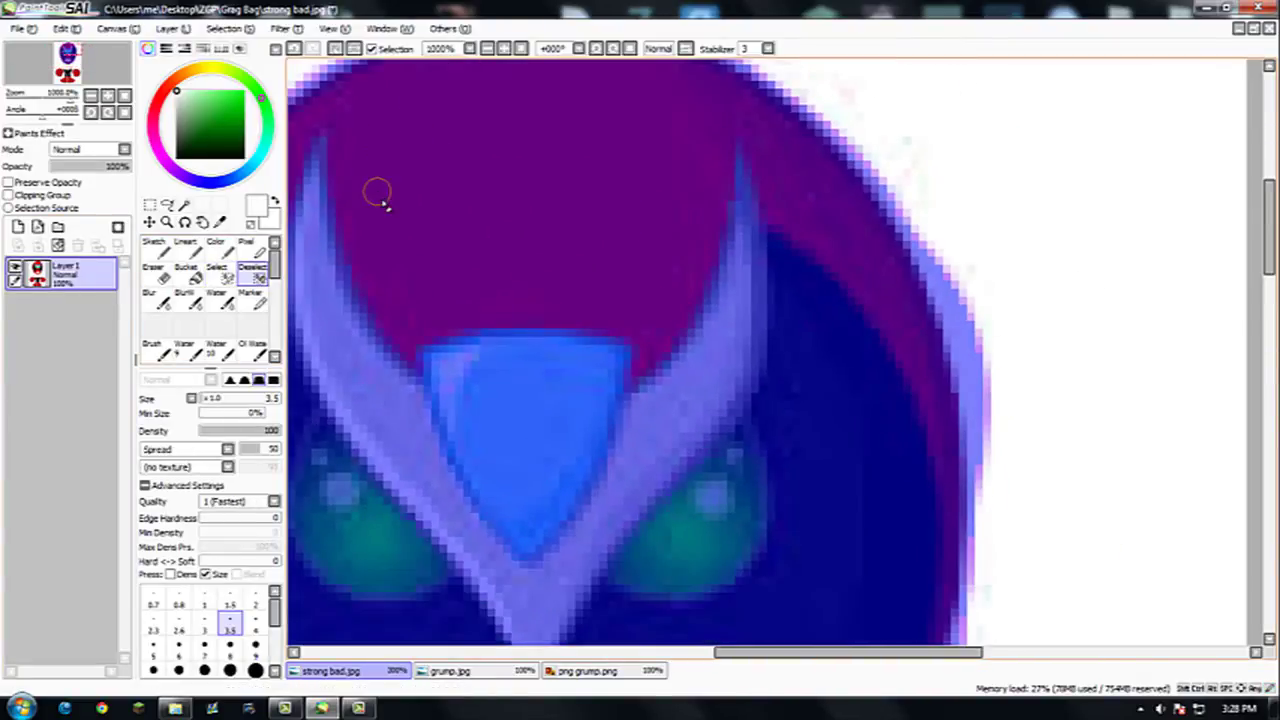
scroll(392, 203, "left", 5)
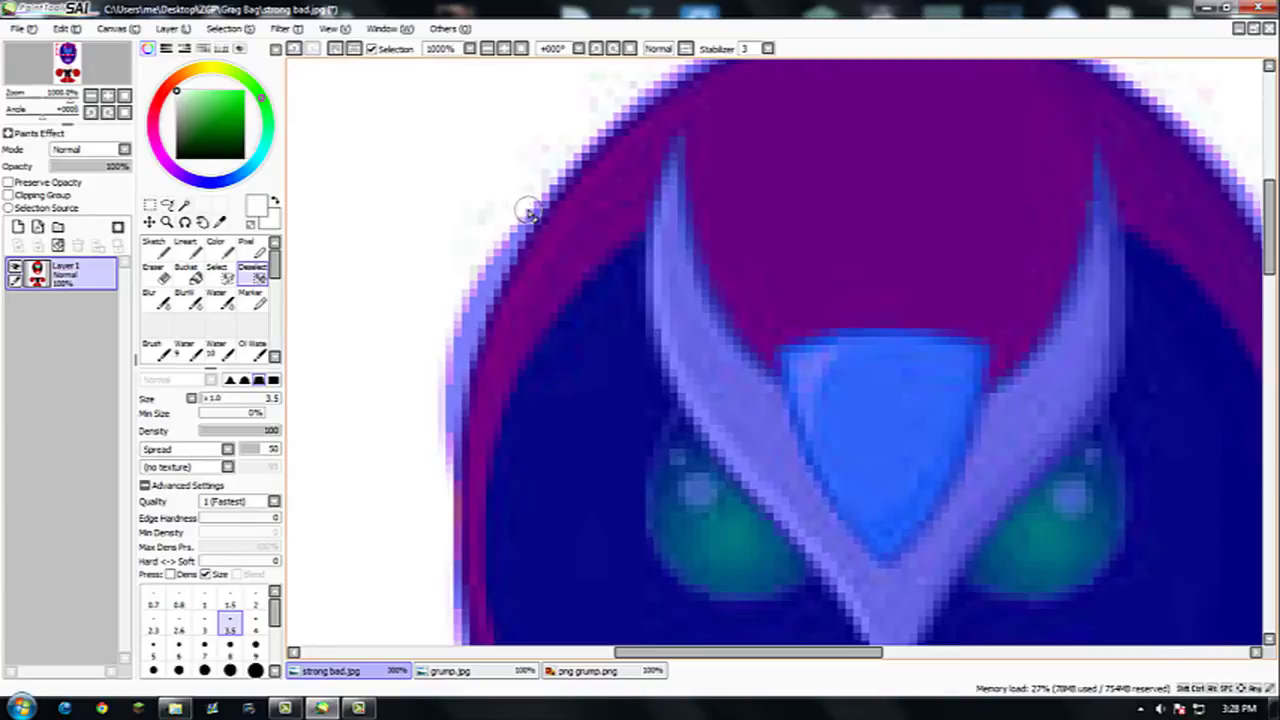
mouse_move(530, 213)
left_mouse_down()
mouse_move(470, 310)
mouse_move(478, 296)
left_mouse_up()
left_click_drag(452, 362, 444, 516)
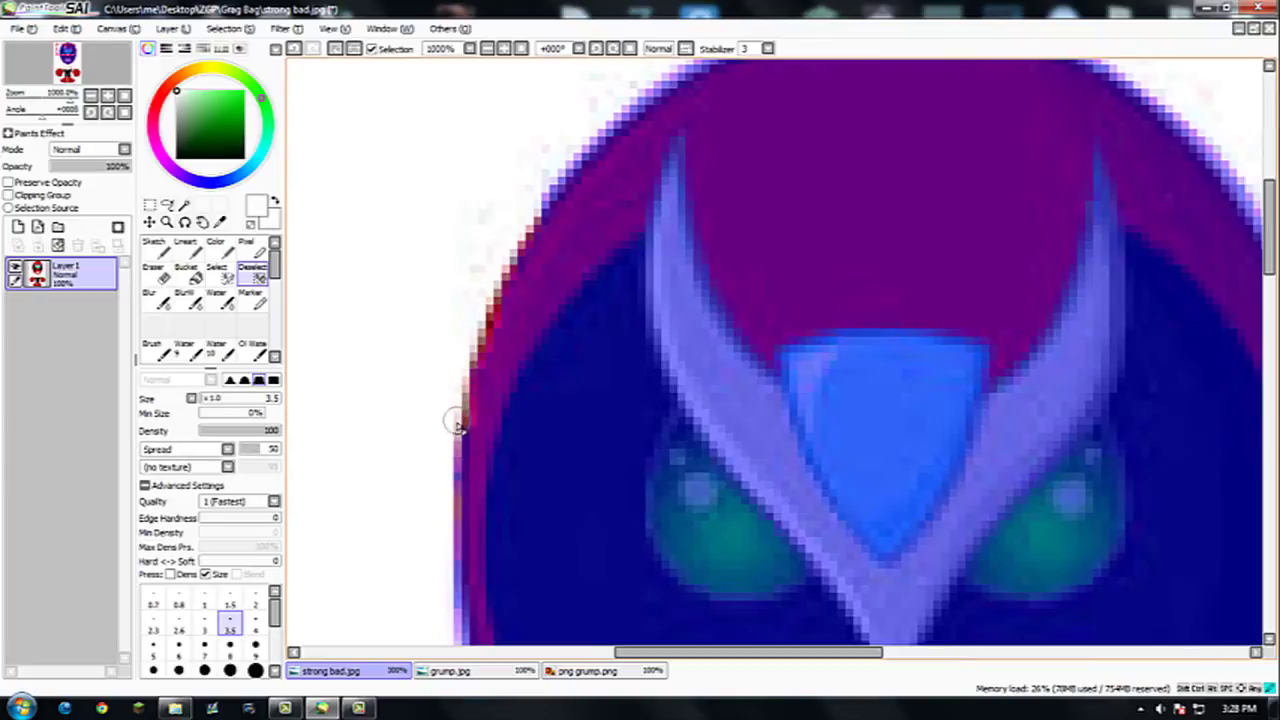
left_click_drag(450, 545, 443, 608)
scroll(457, 414, "down", 5)
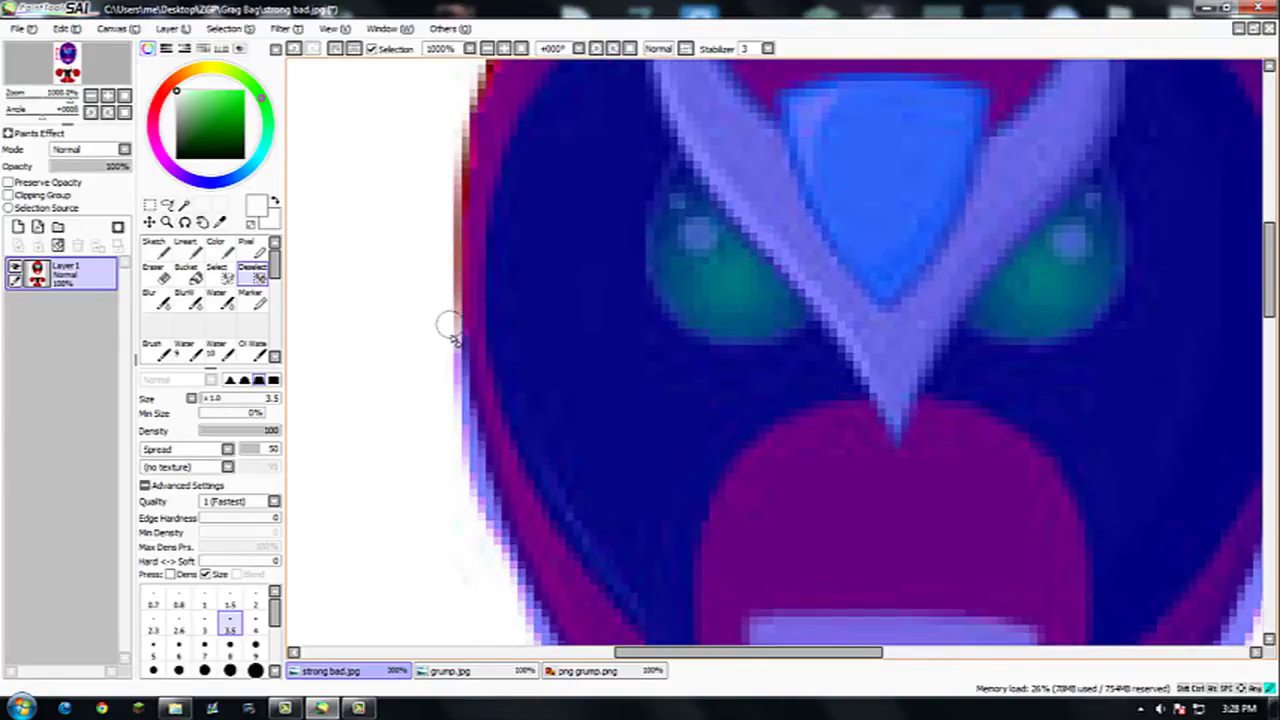
mouse_move(450, 330)
left_mouse_down()
mouse_move(497, 562)
mouse_move(509, 555)
mouse_move(471, 504)
mouse_move(520, 625)
left_mouse_up()
scroll(520, 615, "down", 2)
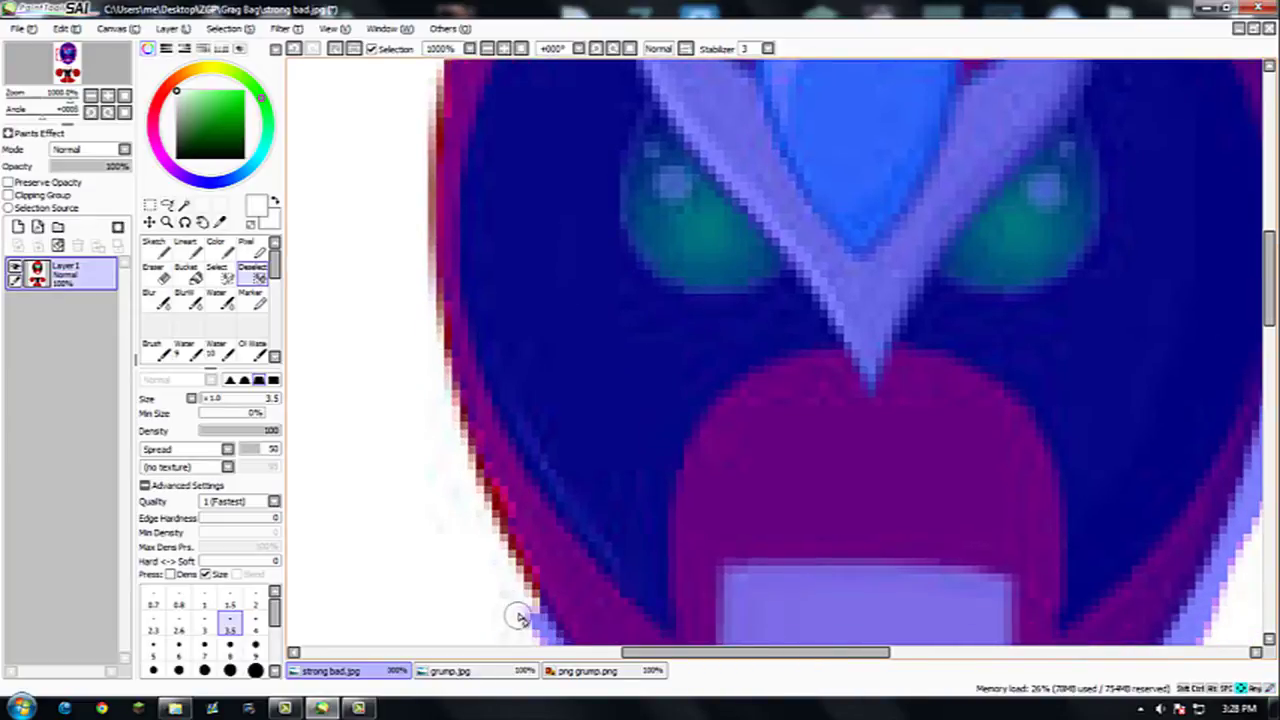
scroll(519, 615, "down", 5)
mouse_move(532, 503)
left_mouse_down()
mouse_move(590, 620)
mouse_move(522, 538)
left_mouse_up()
scroll(500, 510, "down", 4)
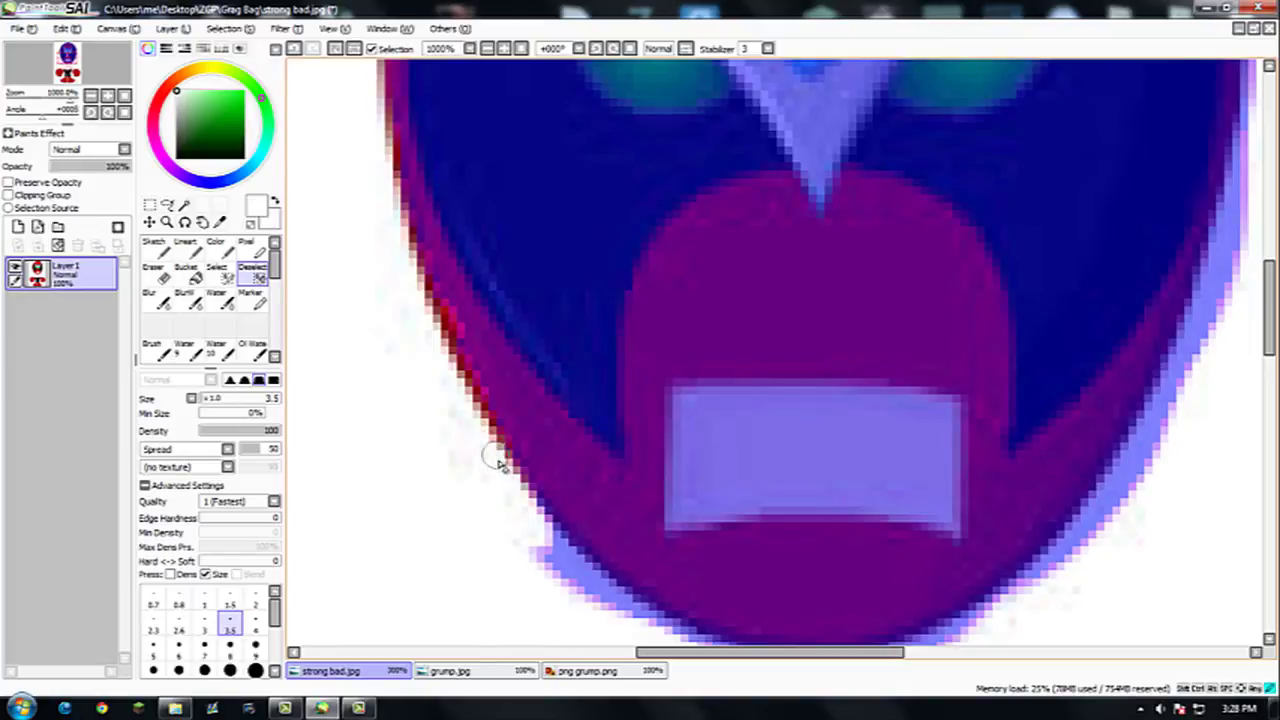
mouse_move(522, 505)
left_mouse_down()
mouse_move(563, 580)
mouse_move(537, 543)
mouse_move(551, 602)
mouse_move(494, 542)
left_mouse_up()
Step: Trim the selection along the chin's lower-left outline and the head's right side
scroll(530, 548, "right", 2)
scroll(524, 551, "right", 2)
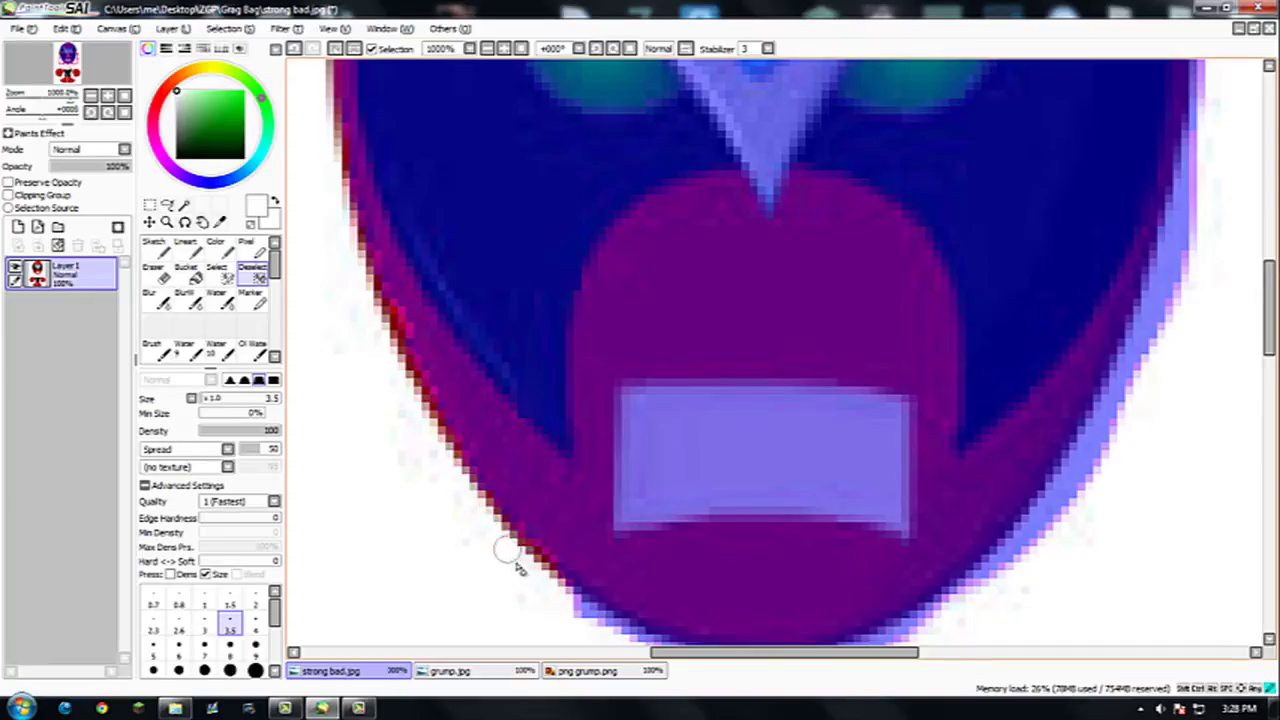
scroll(530, 580, "down", 2)
scroll(540, 590, "right", 2)
mouse_move(535, 551)
left_mouse_down()
mouse_move(652, 605)
mouse_move(768, 615)
mouse_move(869, 601)
mouse_move(836, 604)
mouse_move(981, 507)
mouse_move(1089, 350)
mouse_move(1028, 455)
mouse_move(1093, 345)
mouse_move(1177, 162)
left_mouse_up()
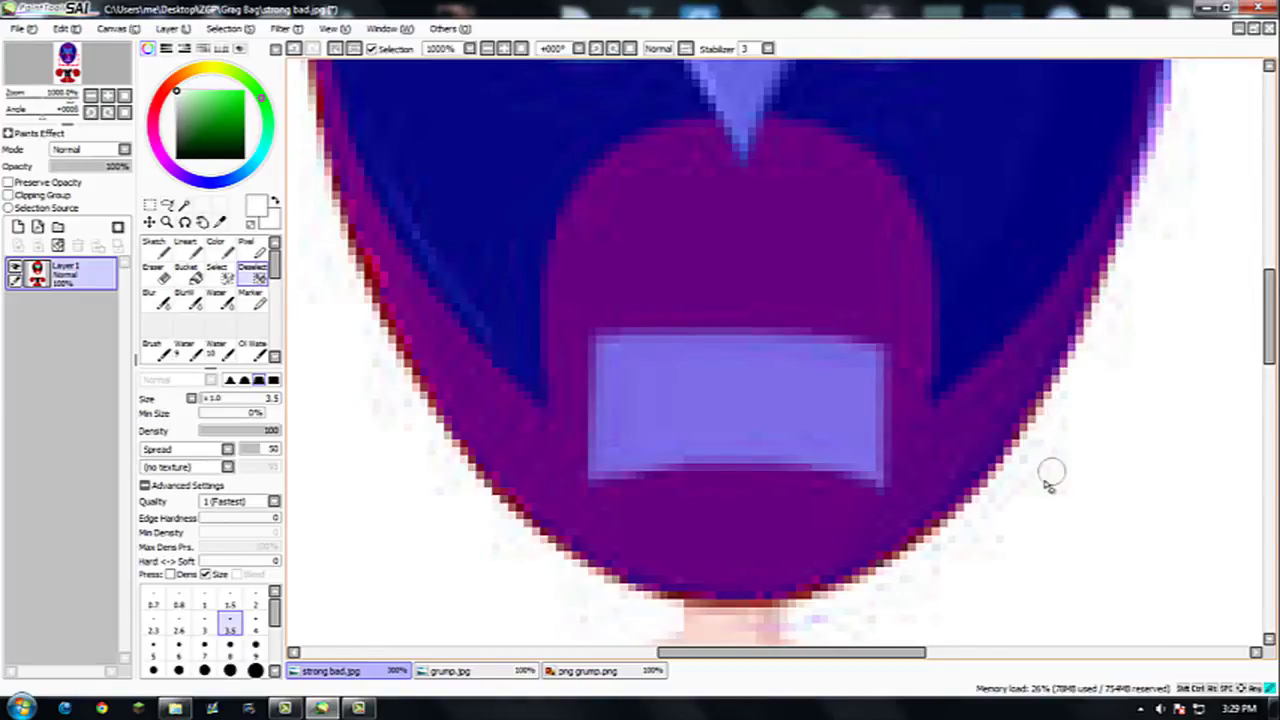
scroll(1106, 457, "up", 5)
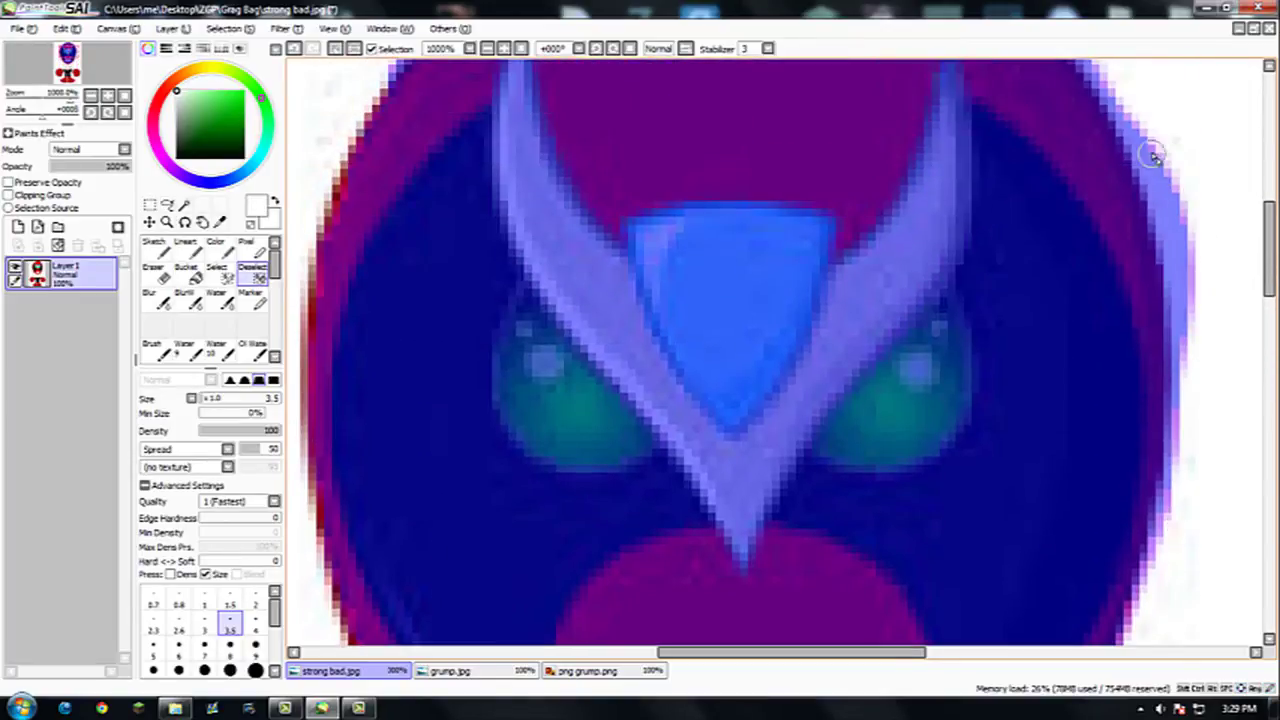
mouse_move(1143, 163)
left_mouse_down()
mouse_move(1170, 240)
mouse_move(1186, 420)
mouse_move(1154, 597)
mouse_move(1170, 530)
mouse_move(1180, 178)
left_mouse_up()
scroll(1170, 300, "down", 3)
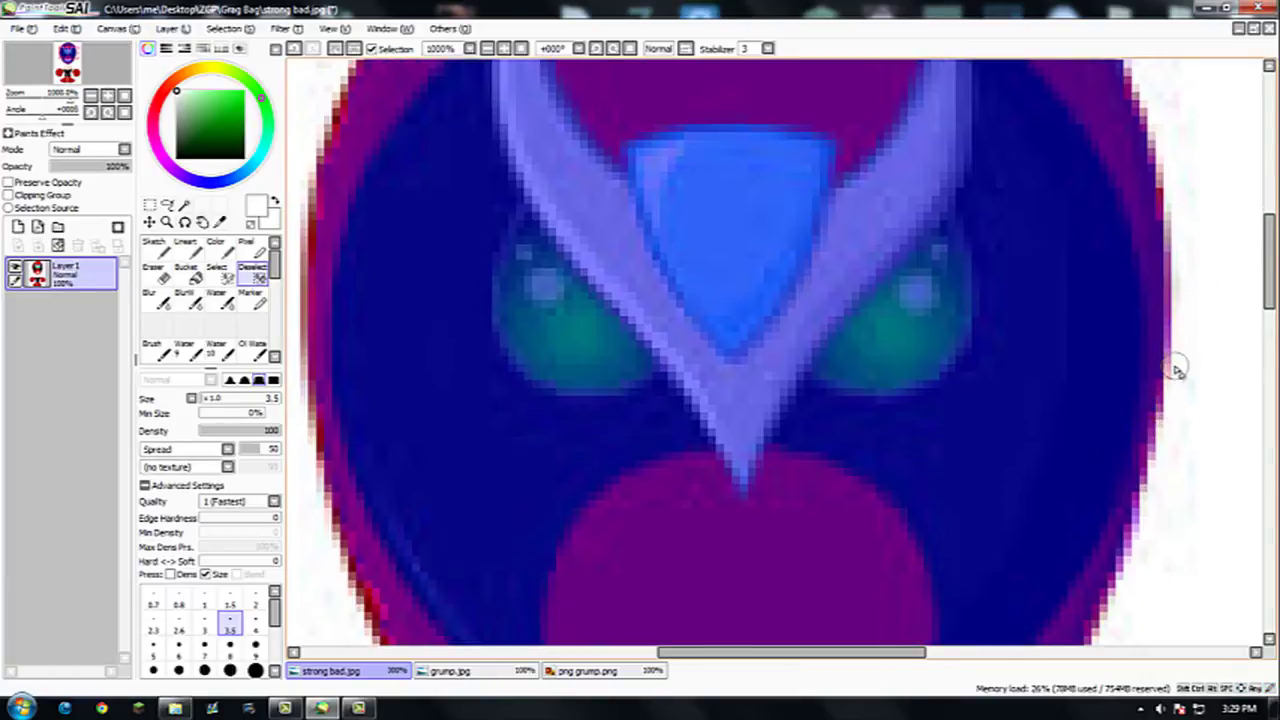
scroll(1183, 560, "up", 1)
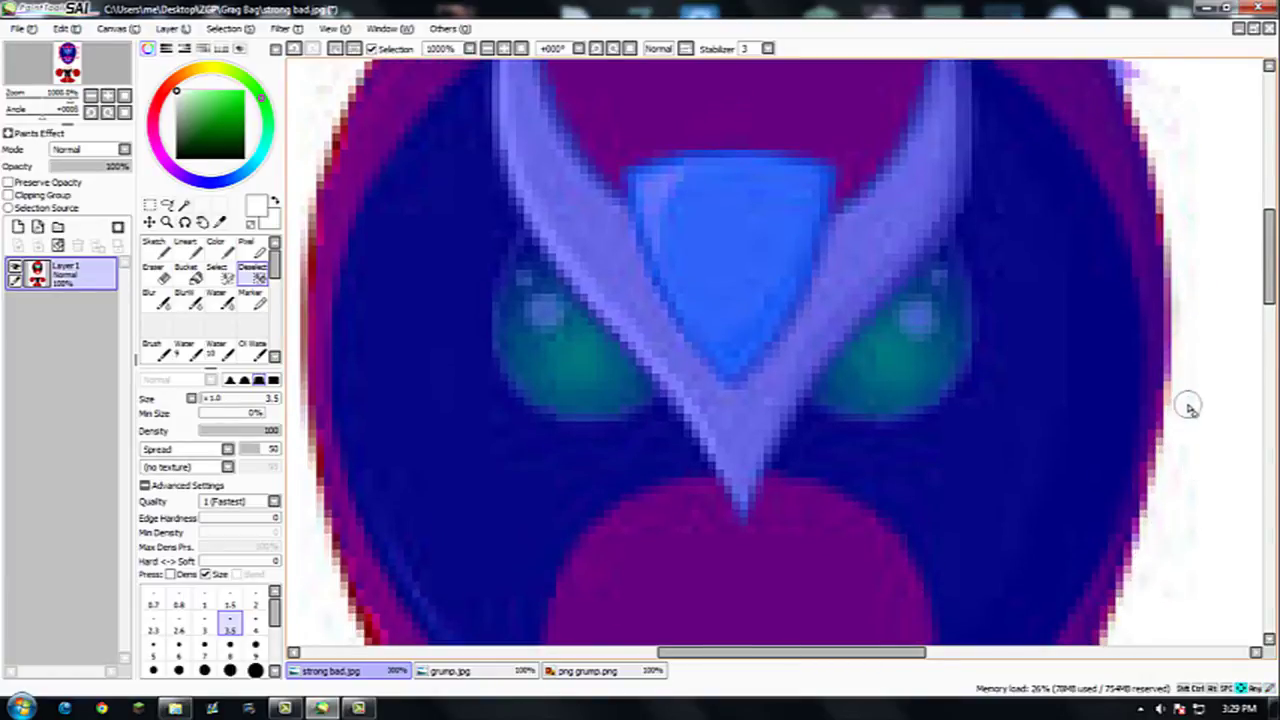
scroll(1188, 405, "up", 15)
Step: Restore the selection along the head's upper-right and top edges, redoing the top stroke
mouse_move(918, 273)
left_mouse_down()
mouse_move(966, 294)
mouse_move(1068, 396)
mouse_move(1138, 505)
left_mouse_up()
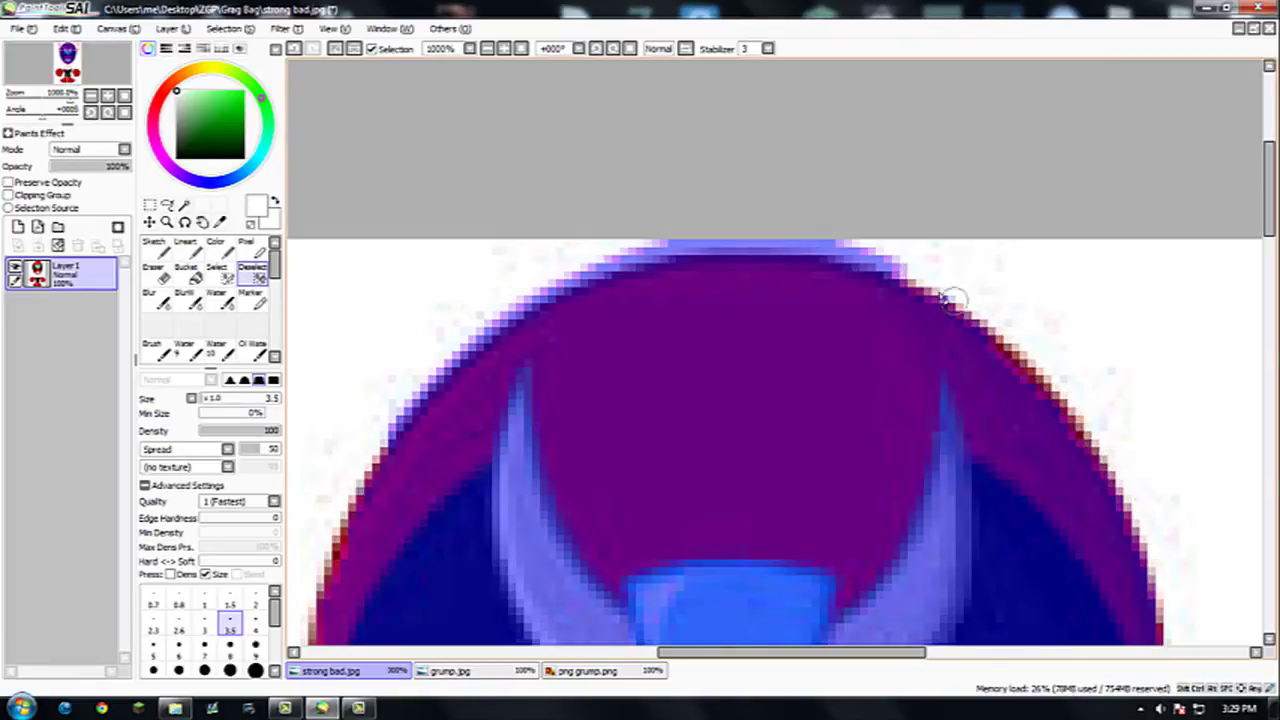
mouse_move(940, 293)
left_mouse_down()
mouse_move(836, 243)
mouse_move(710, 237)
mouse_move(645, 263)
left_mouse_up()
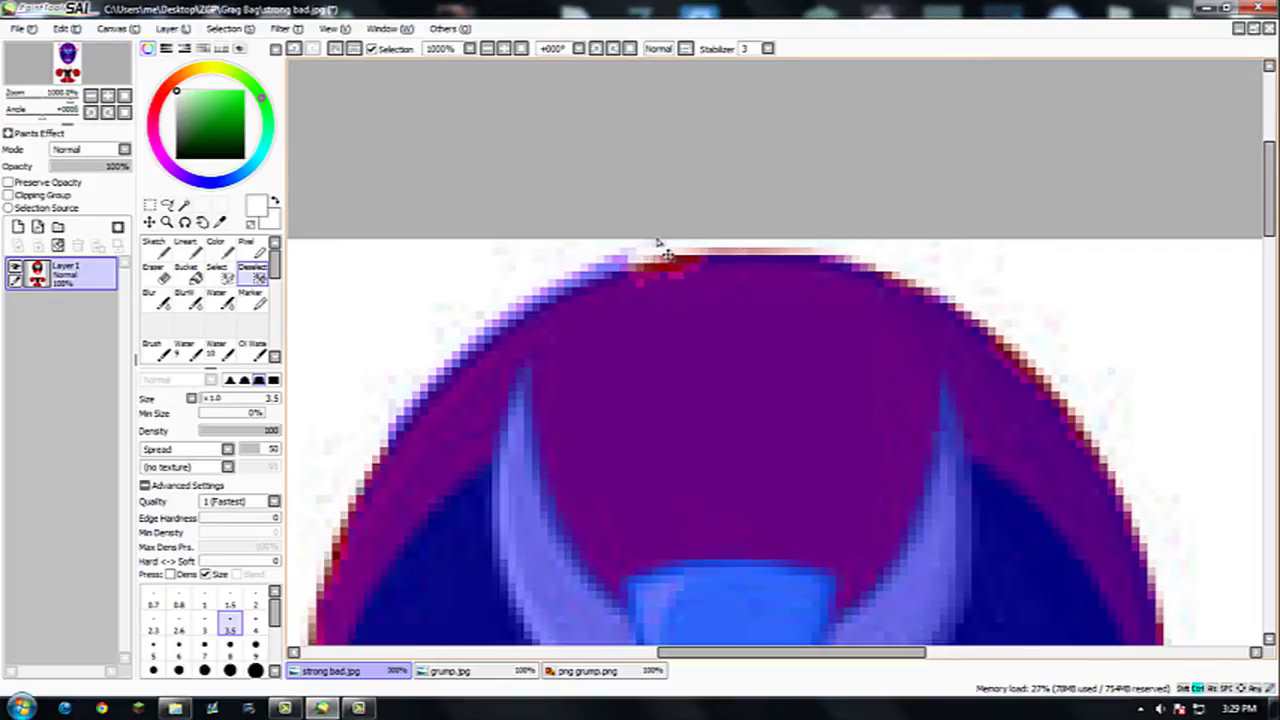
key("ctrl+z")
mouse_move(906, 266)
left_mouse_down()
mouse_move(828, 242)
mouse_move(647, 243)
mouse_move(550, 285)
mouse_move(410, 396)
left_mouse_up()
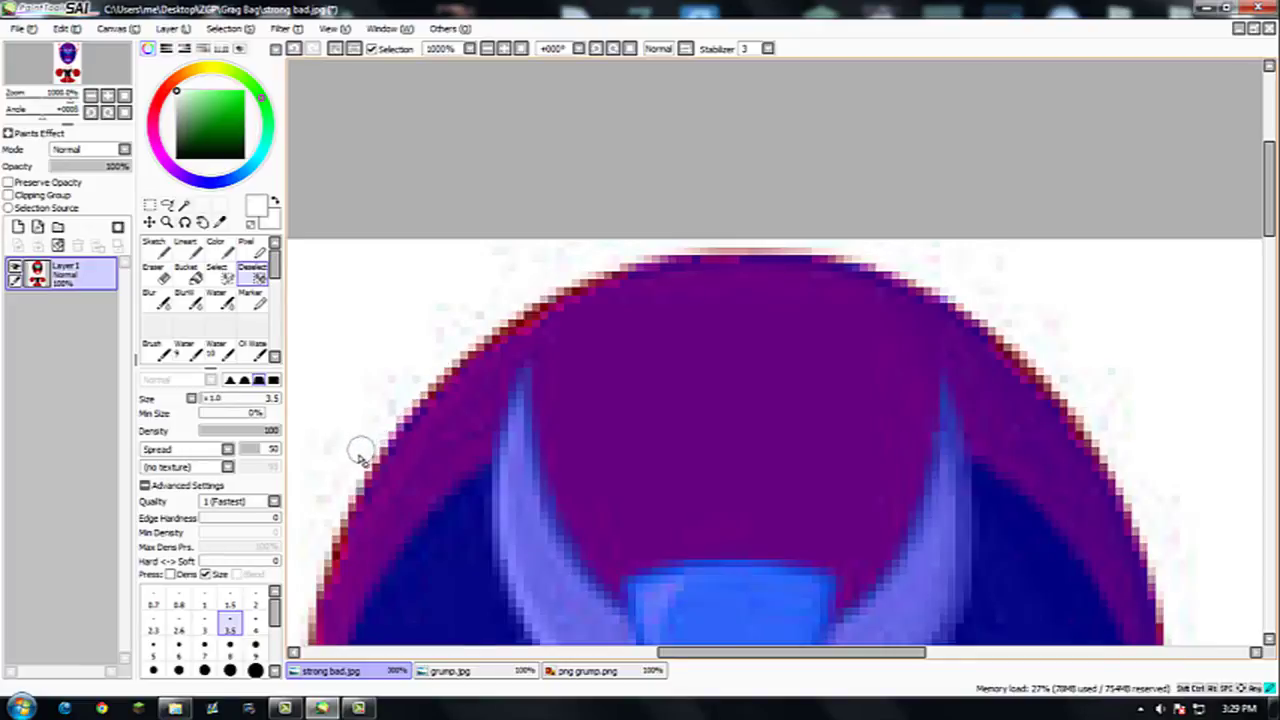
scroll(803, 497, "up", 1)
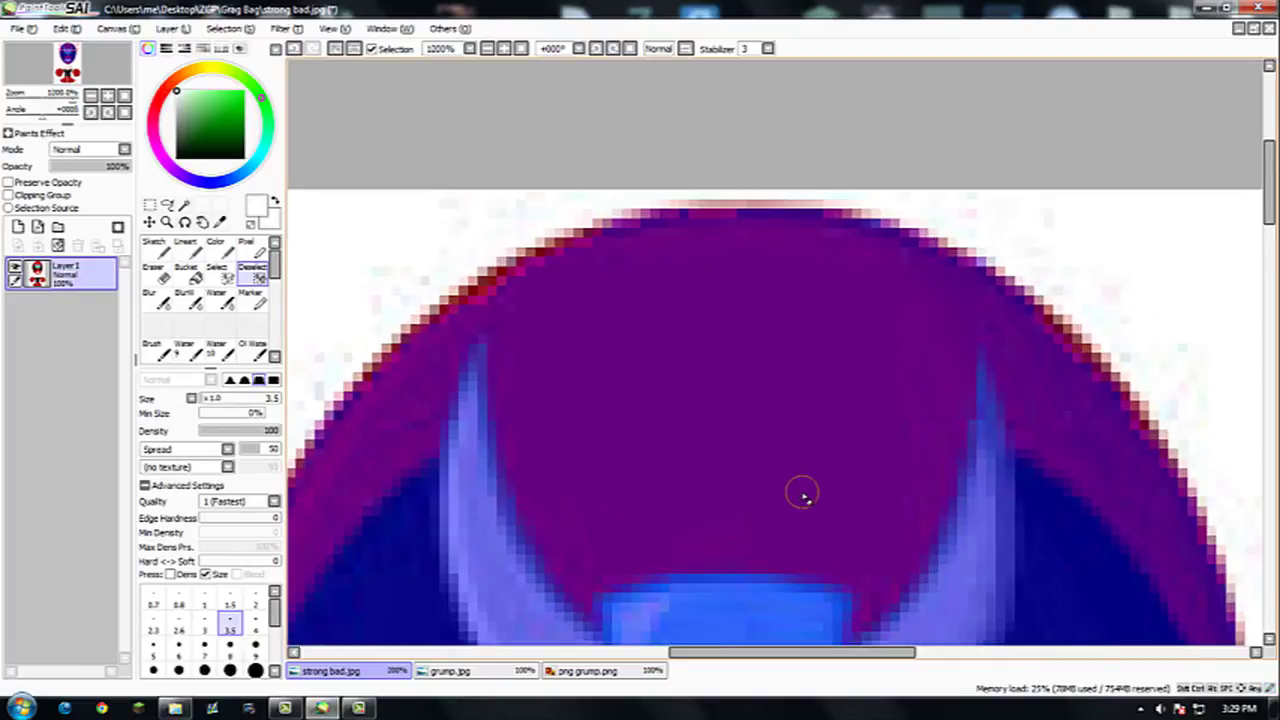
left_click(217, 270)
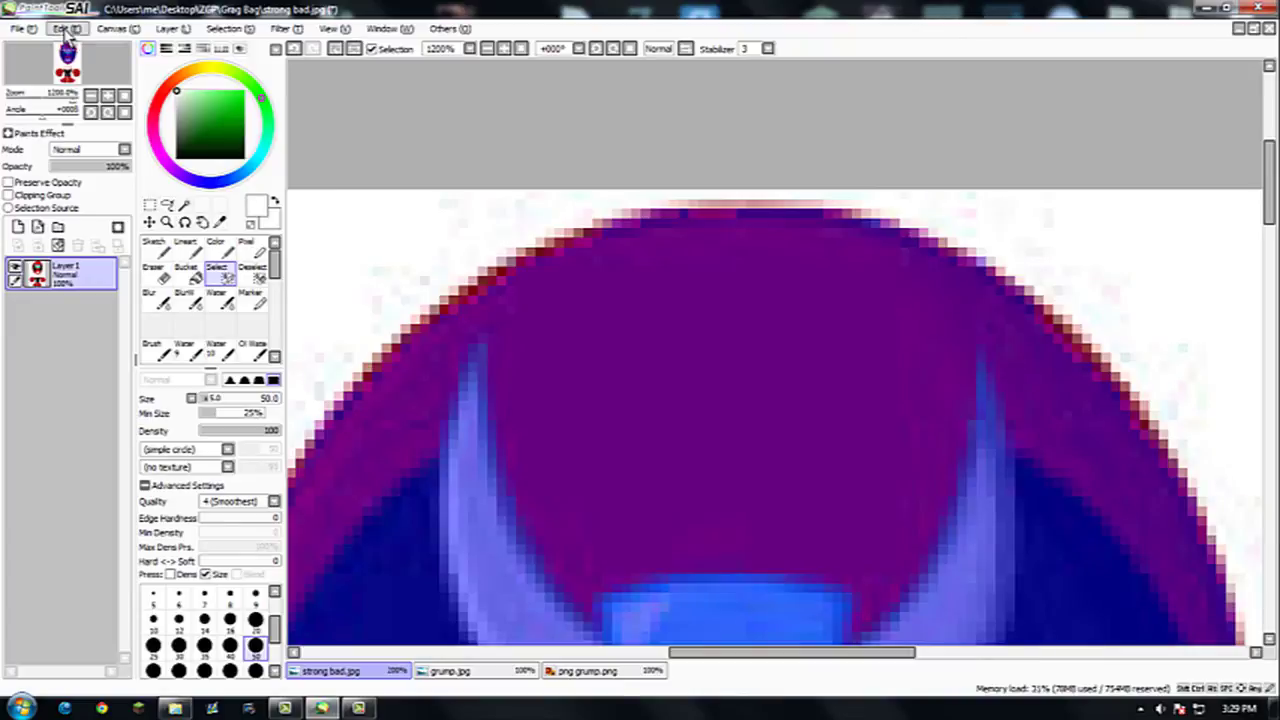
Step: Turn the painted head area into a marching-ants selection and cut it out of the image
left_click(149, 205)
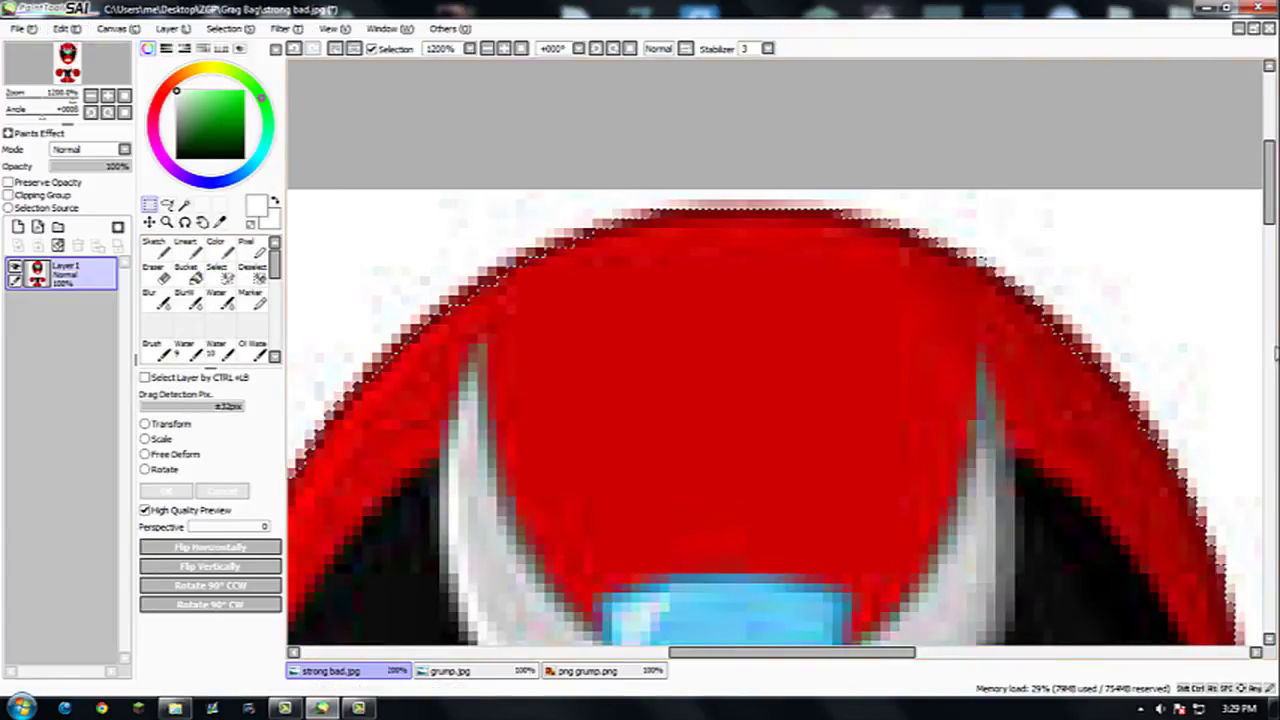
scroll(1249, 341, "down", 1)
scroll(1249, 341, "down", 10)
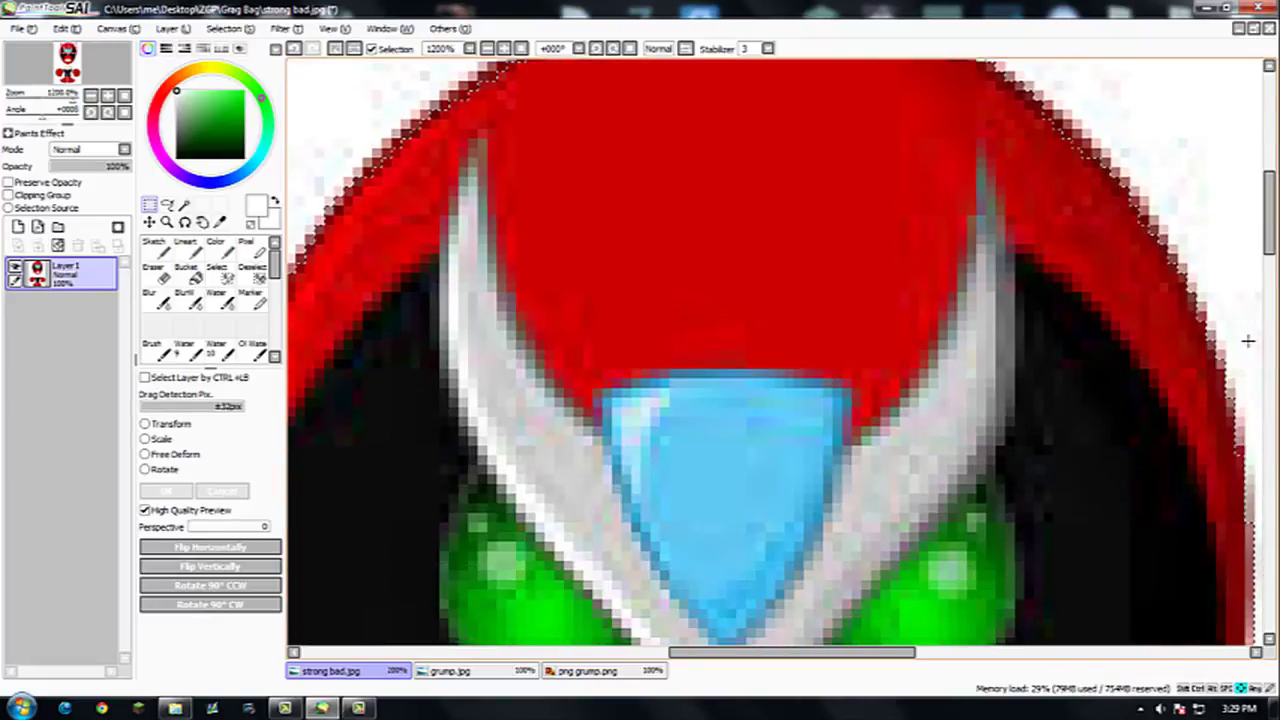
scroll(1248, 341, "down", 7)
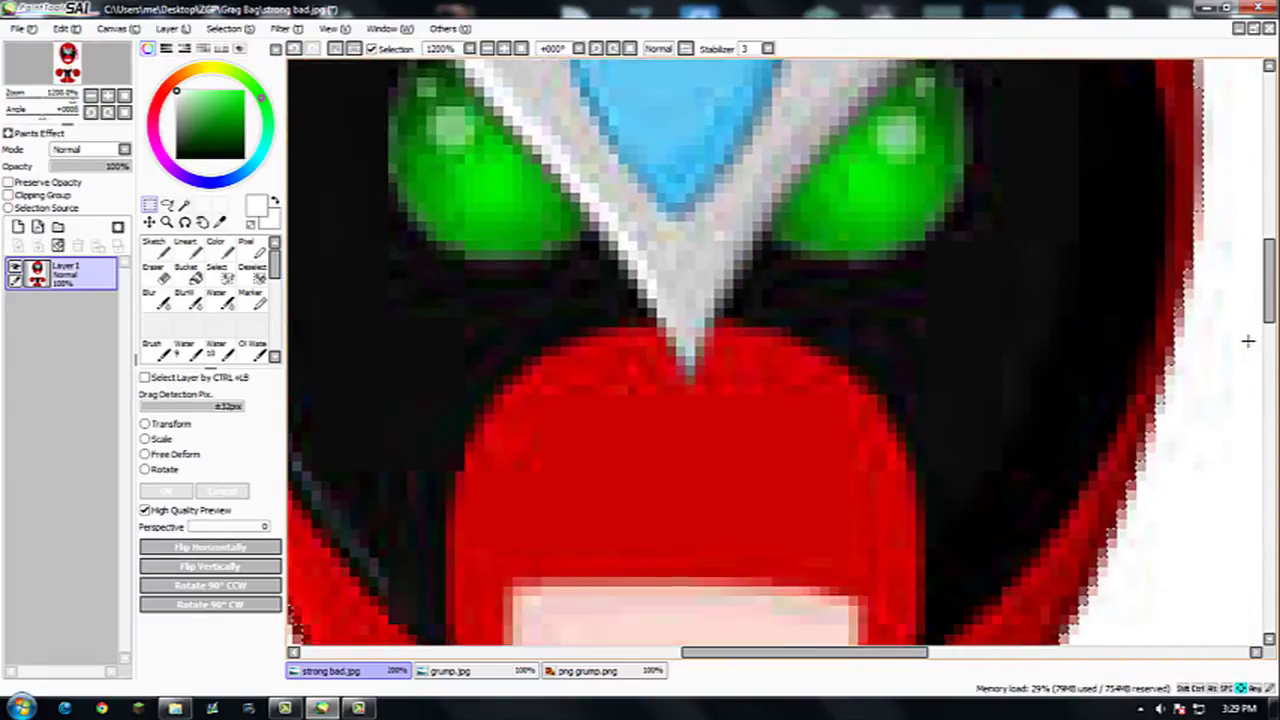
scroll(1248, 341, "down", 2)
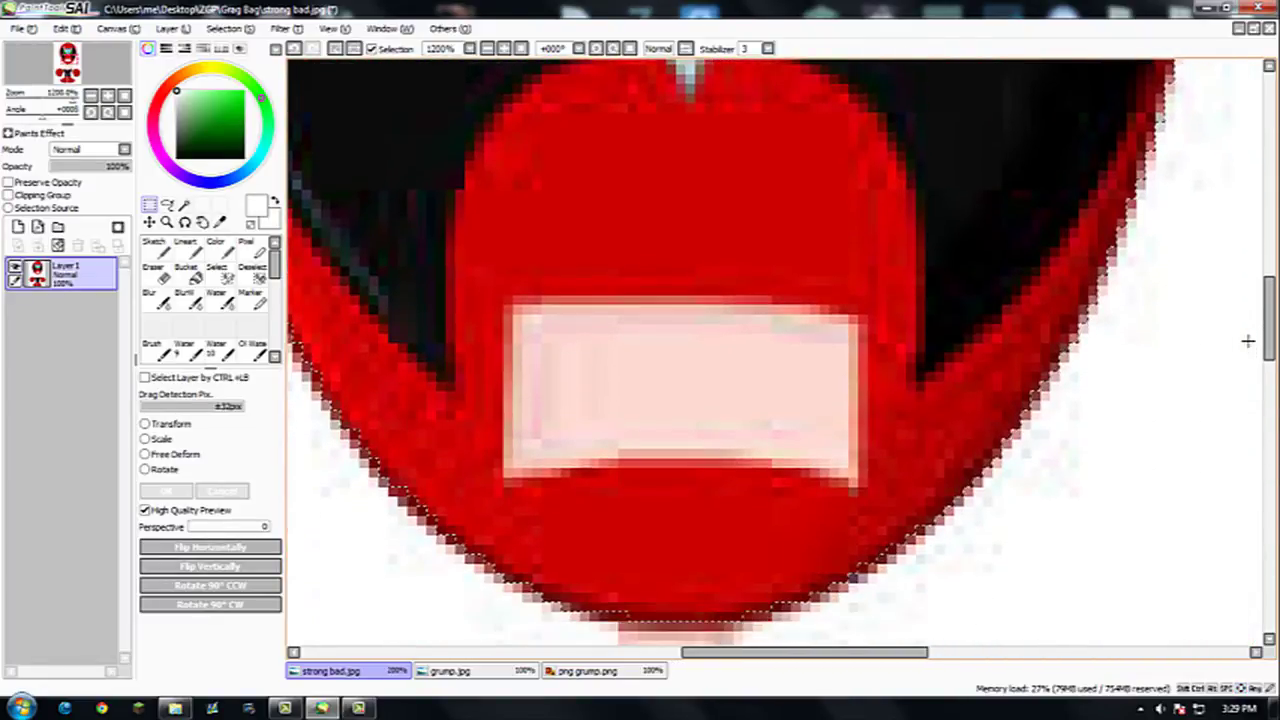
scroll(1250, 347, "left", 5)
scroll(1250, 347, "up", 5)
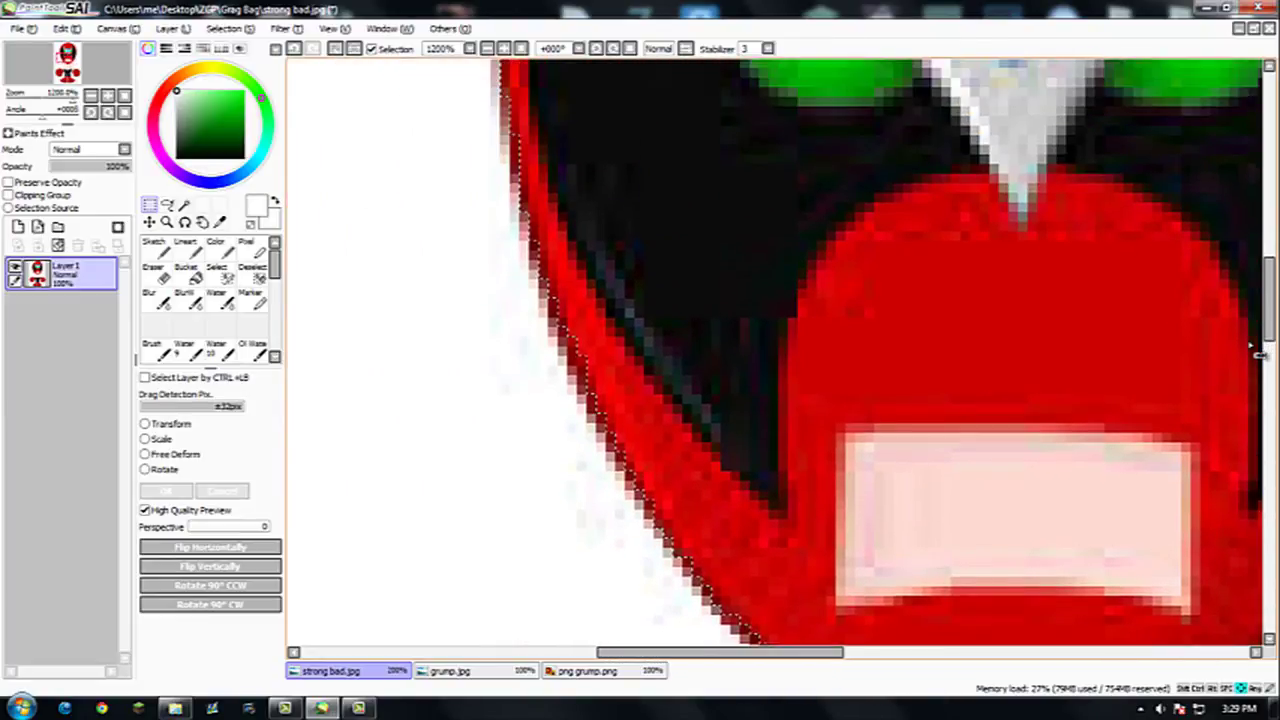
scroll(1250, 347, "up", 6)
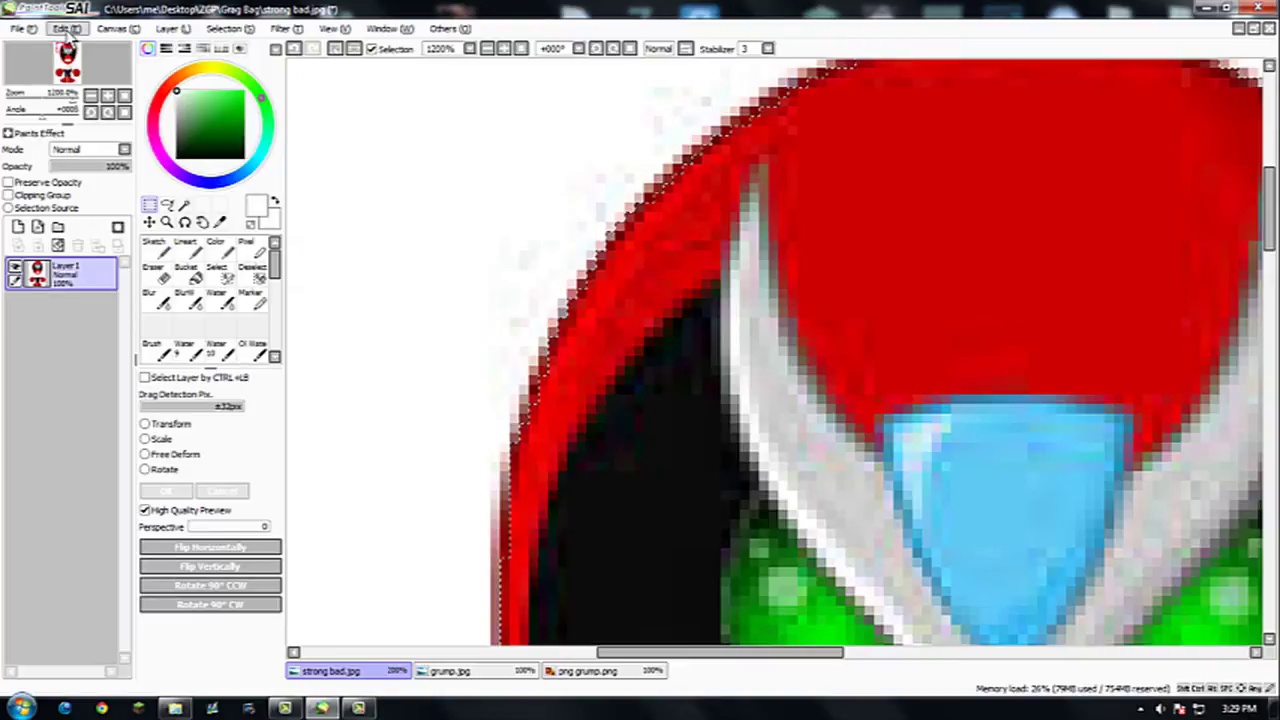
left_click(66, 28)
left_click(86, 86)
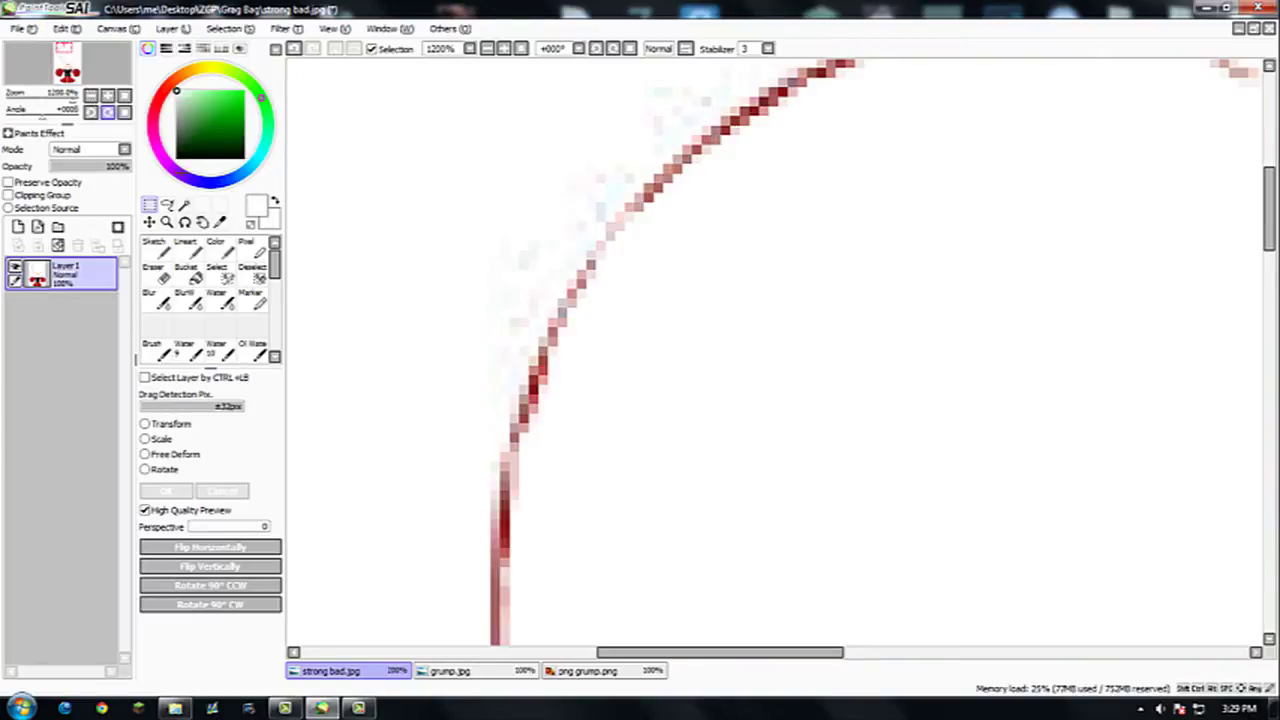
scroll(450, 293, "down", 8)
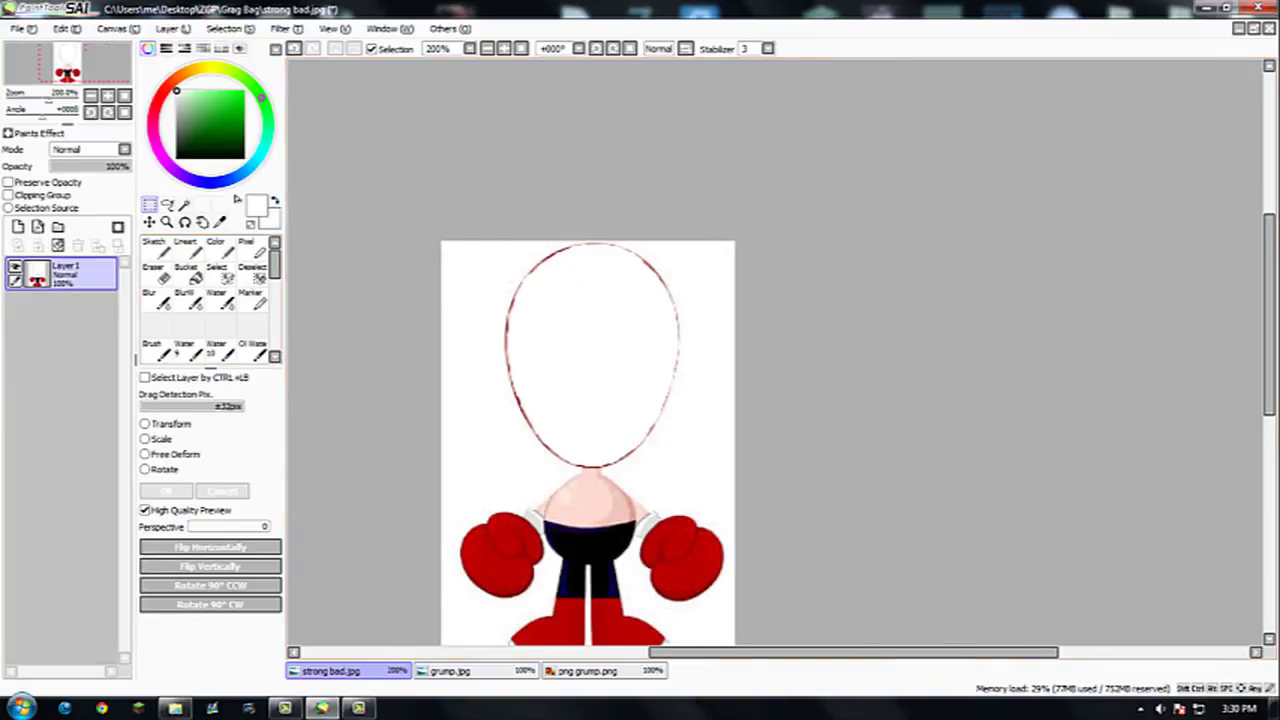
left_click(22, 28)
left_click(50, 277)
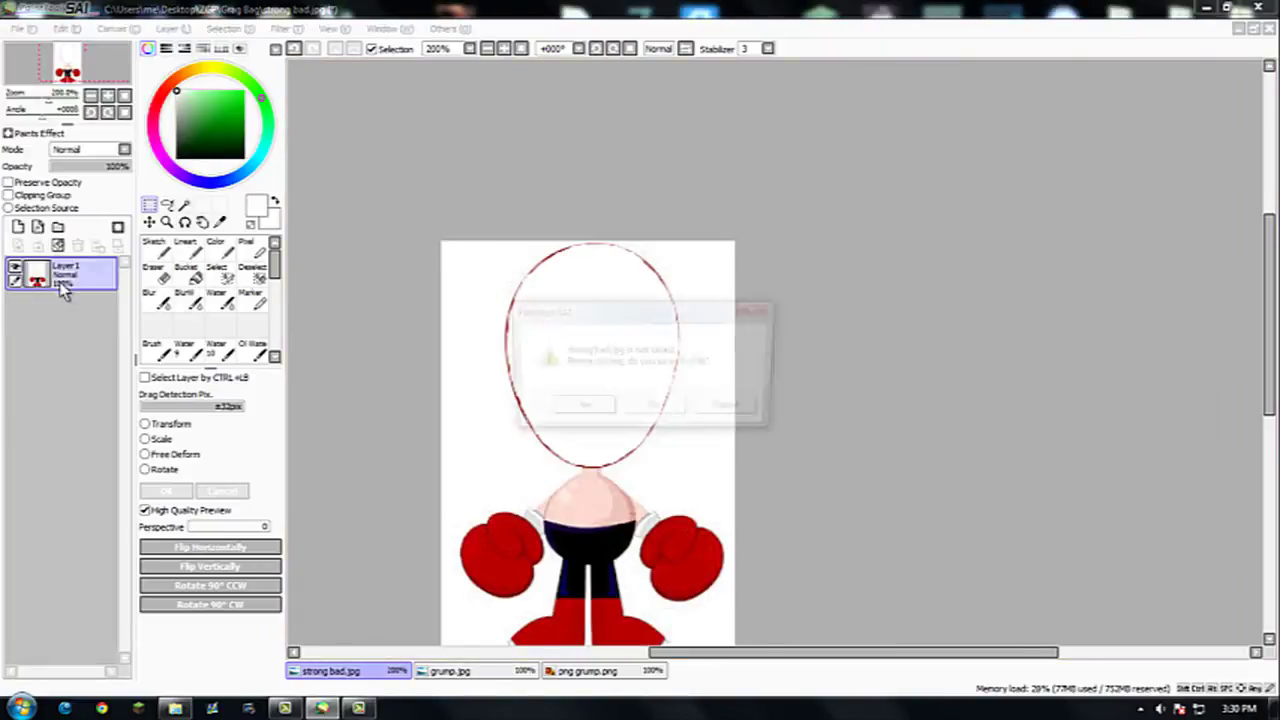
left_click(651, 411)
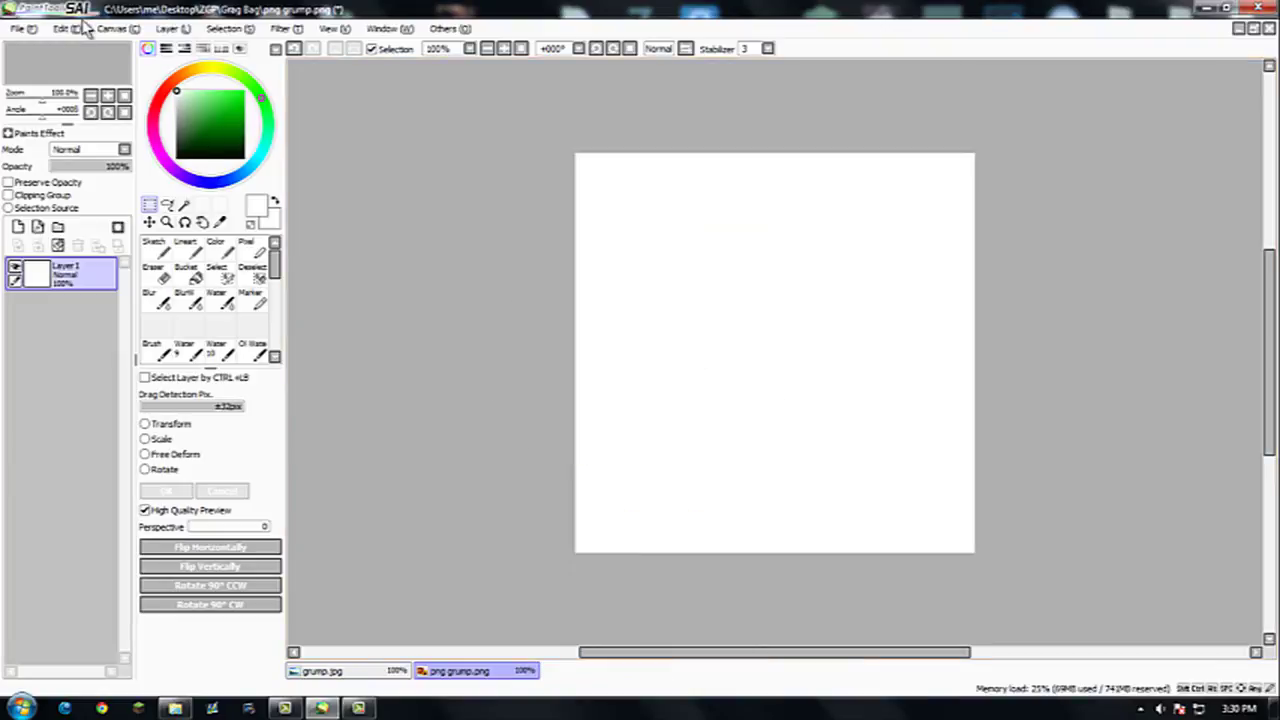
left_click(22, 28)
left_click(86, 277)
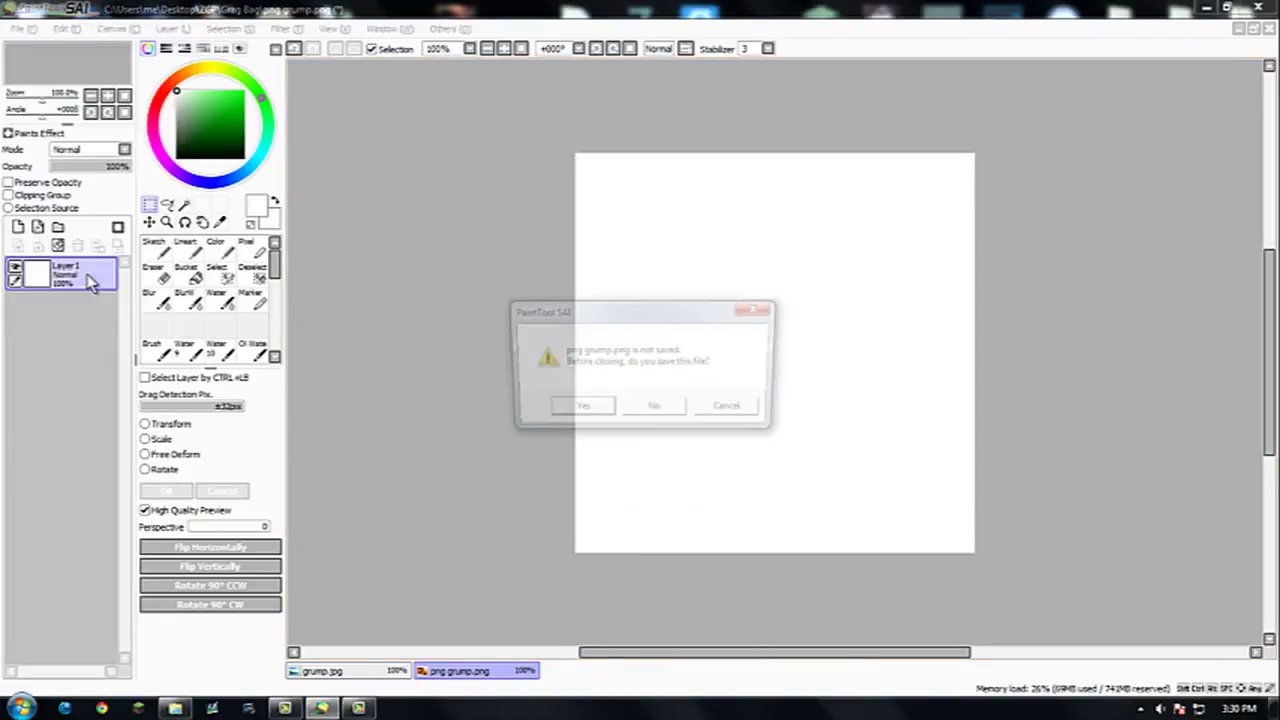
left_click(668, 408)
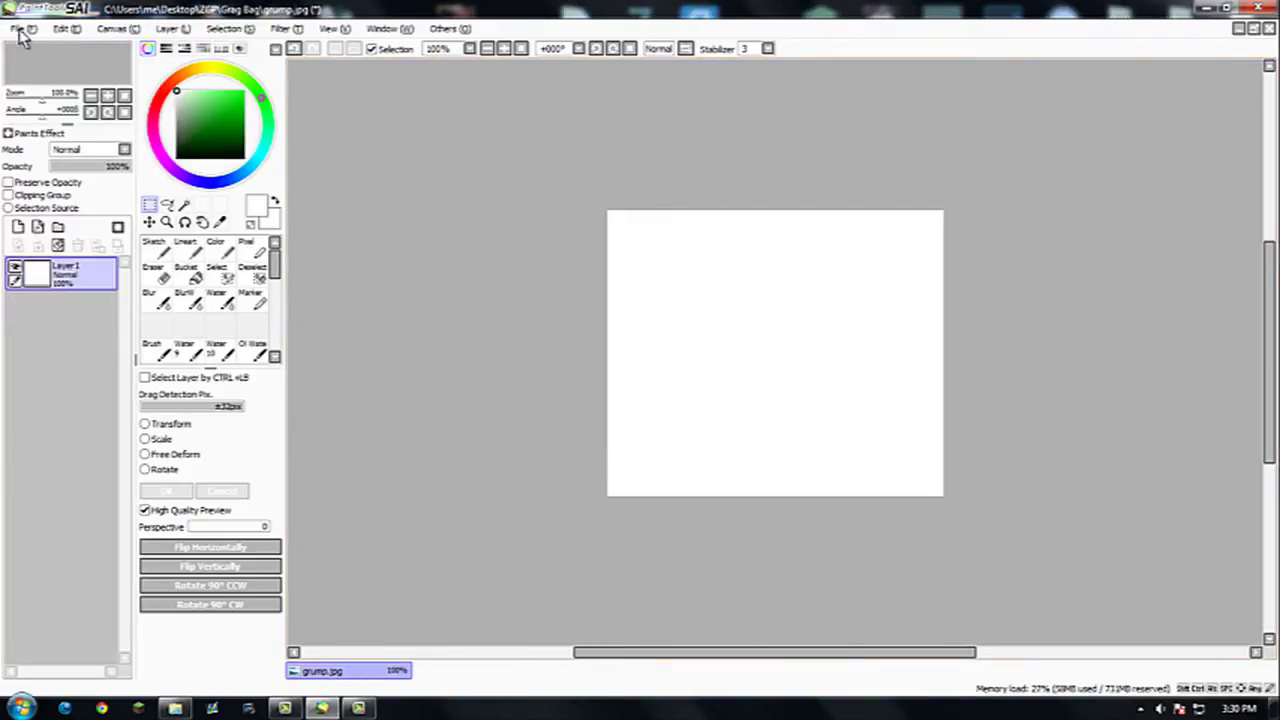
left_click(22, 32)
left_click(105, 277)
left_click(668, 414)
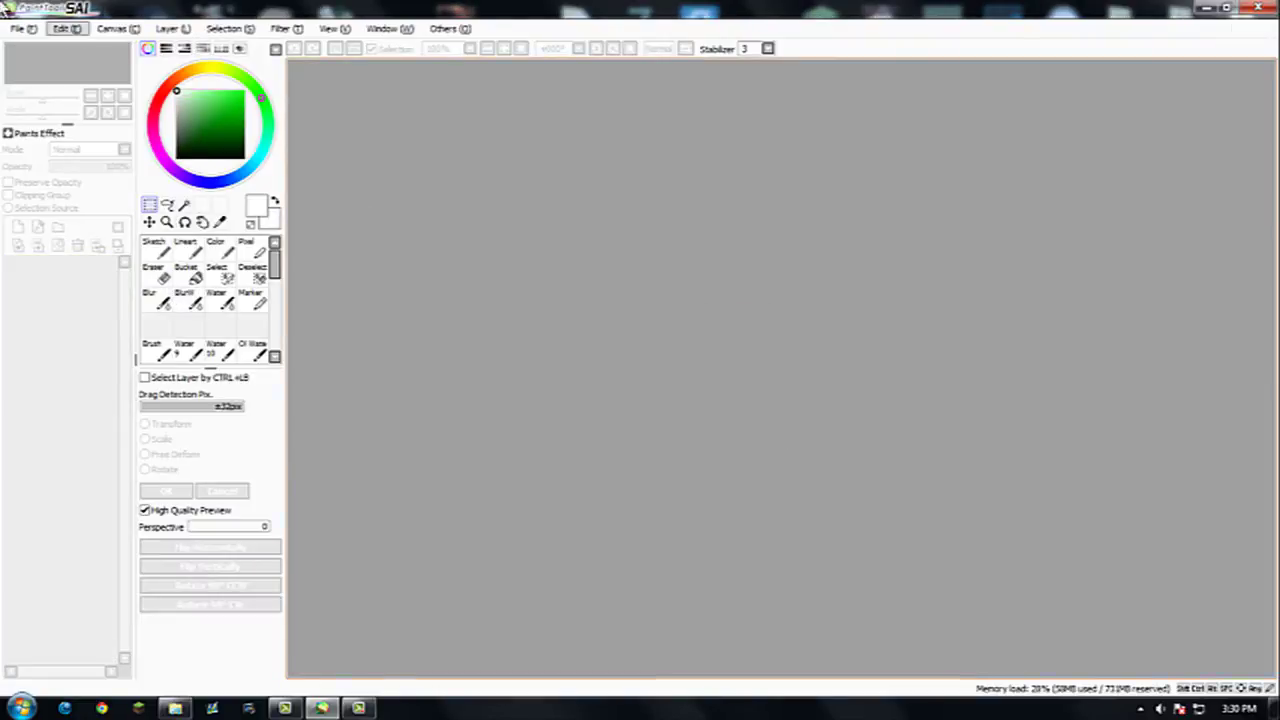
left_click(24, 30)
left_click(62, 64)
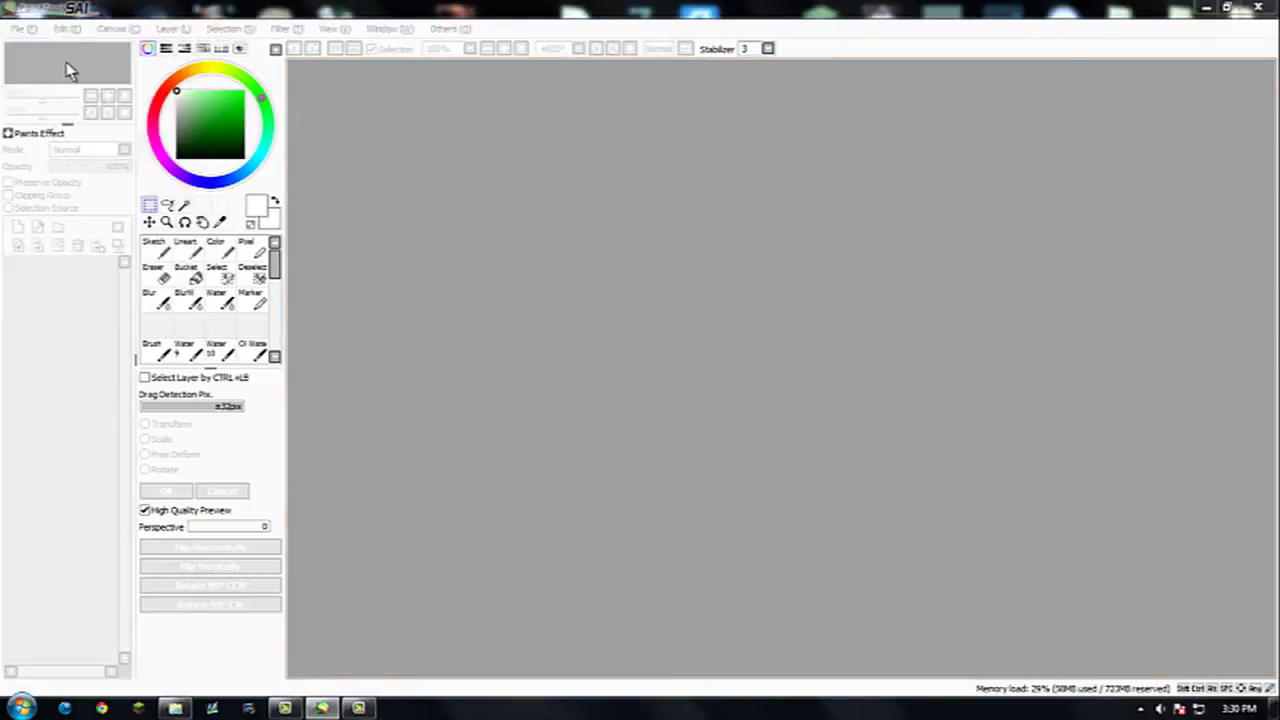
Step: Close the file browser and create a new 150 × 150 canvas
left_click(507, 8)
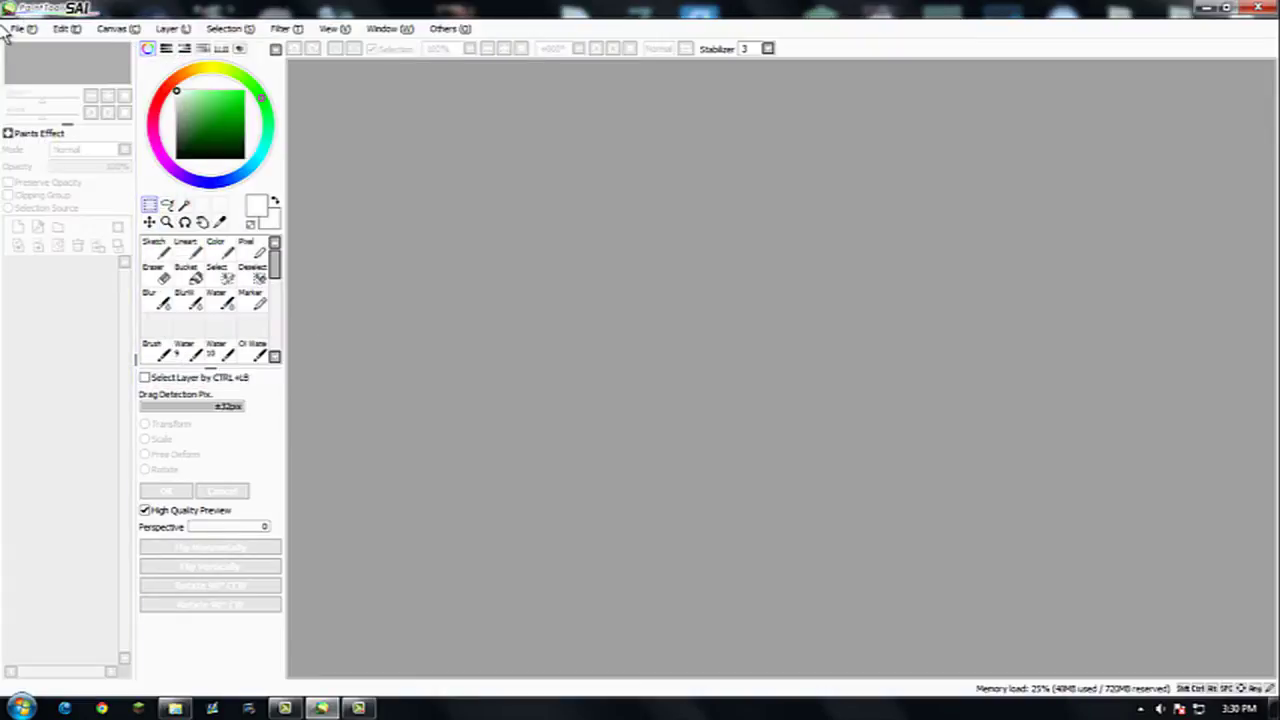
left_click(22, 28)
left_click(26, 48)
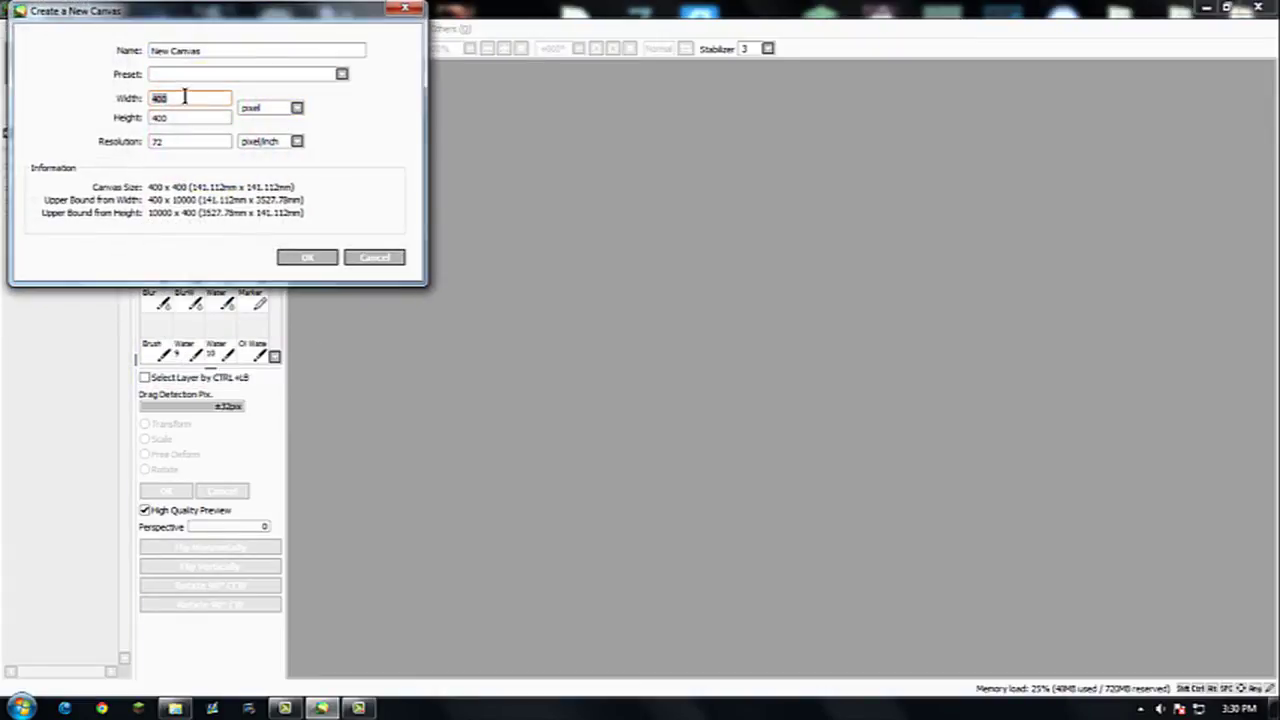
type("150150")
key("Return")
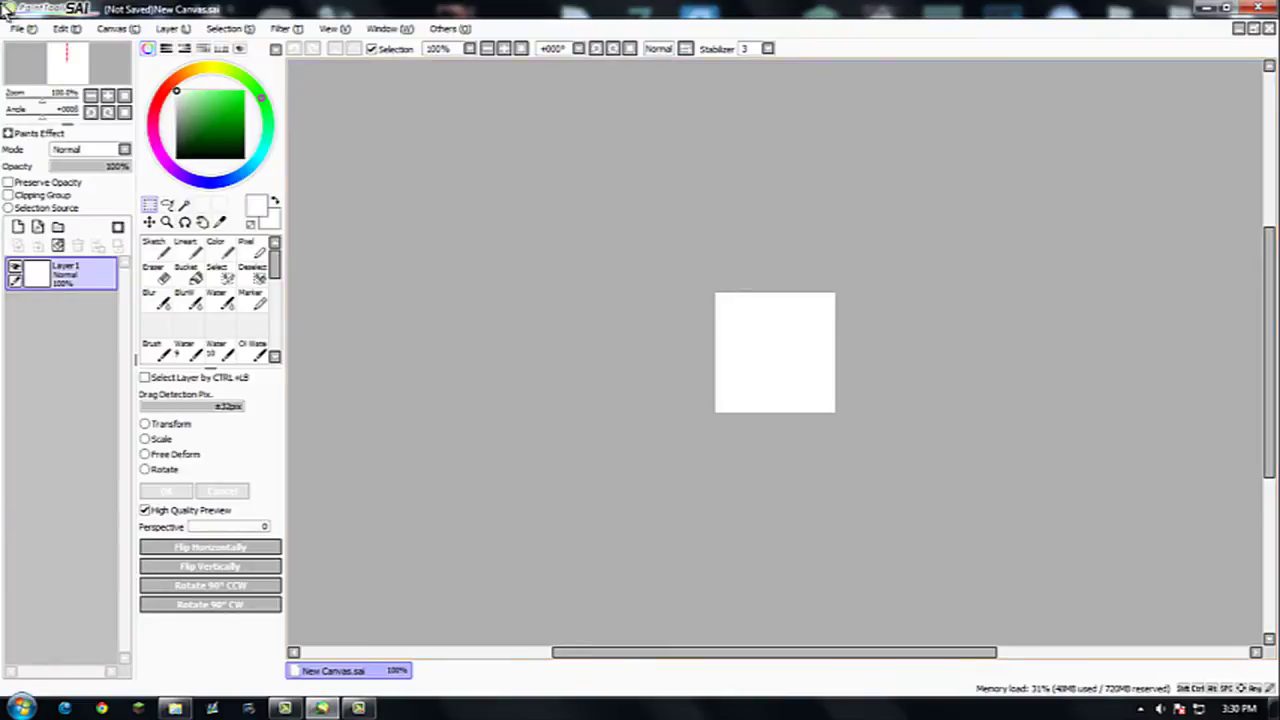
Step: Change the canvas resolution to 200 and paste the mask image as a new layer
left_click(22, 28)
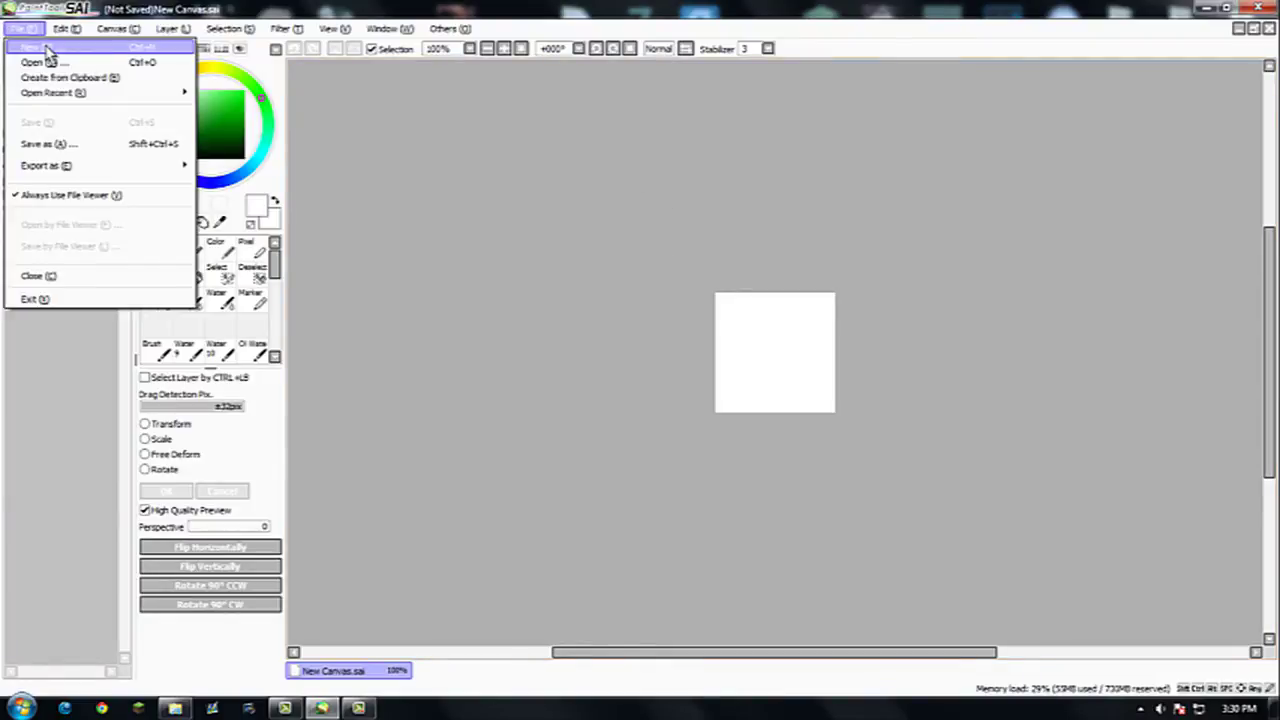
mouse_move(111, 28)
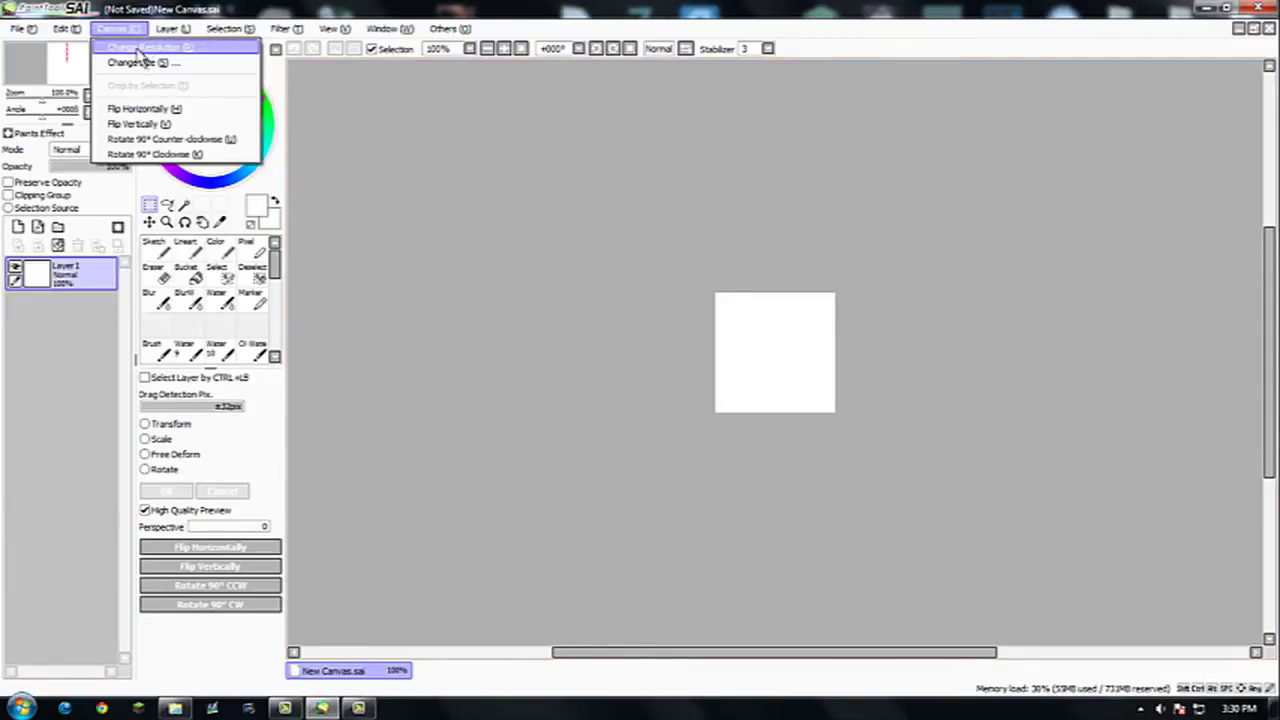
left_click(137, 48)
type("200")
left_click(282, 301)
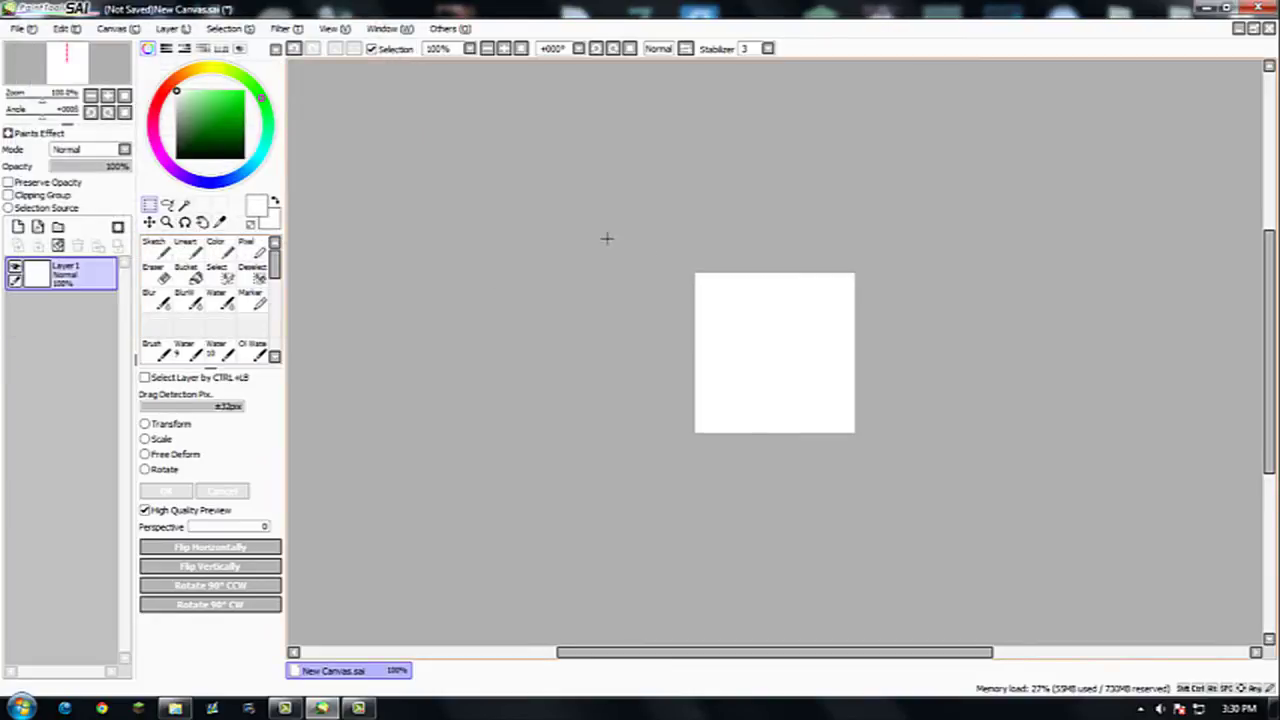
left_click(83, 35)
left_click(78, 122)
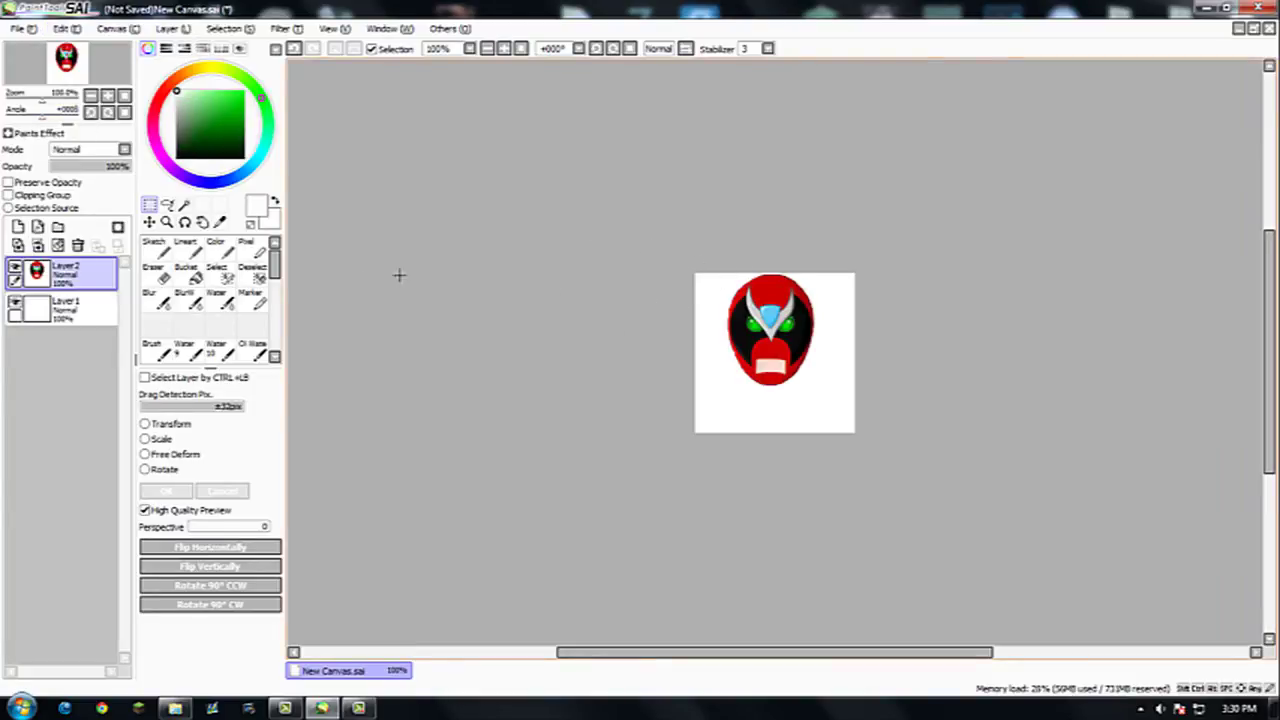
Step: Transform the mask on Layer 2 down and to the right, apply it, and make Layer 1 active
scroll(660, 289, "up", 5)
scroll(1080, 556, "up", 3)
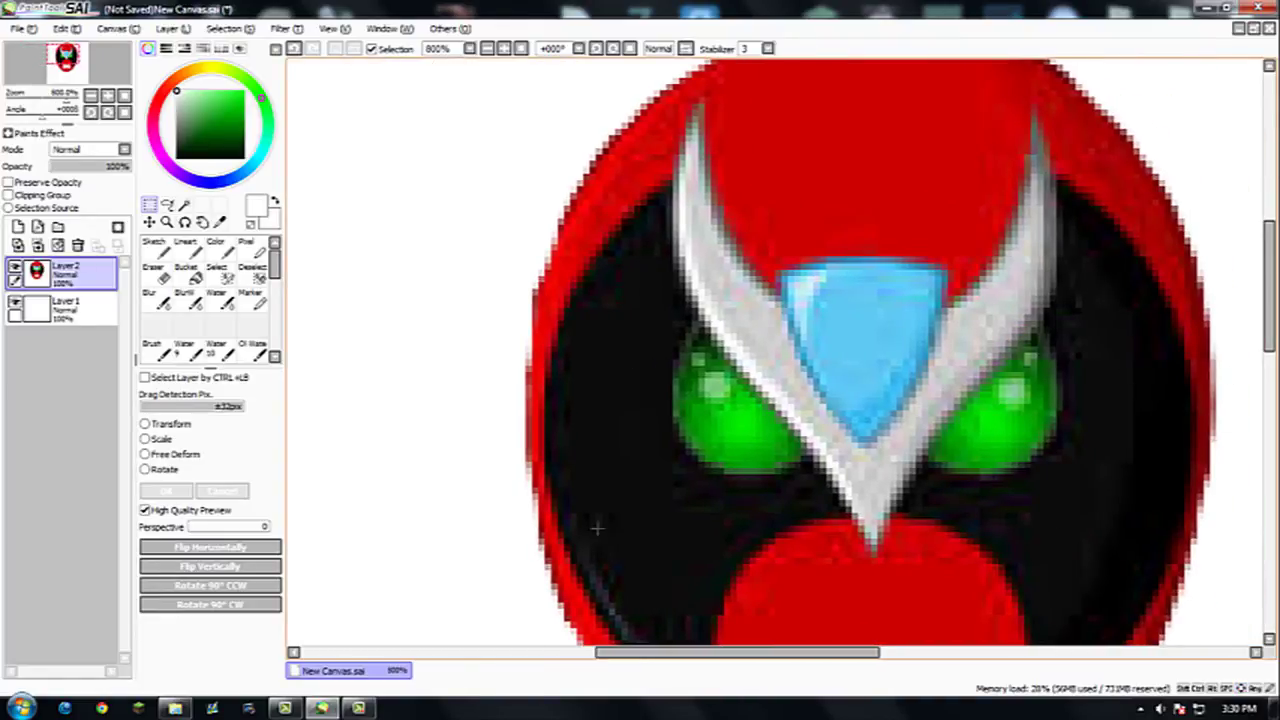
scroll(903, 417, "down", 4)
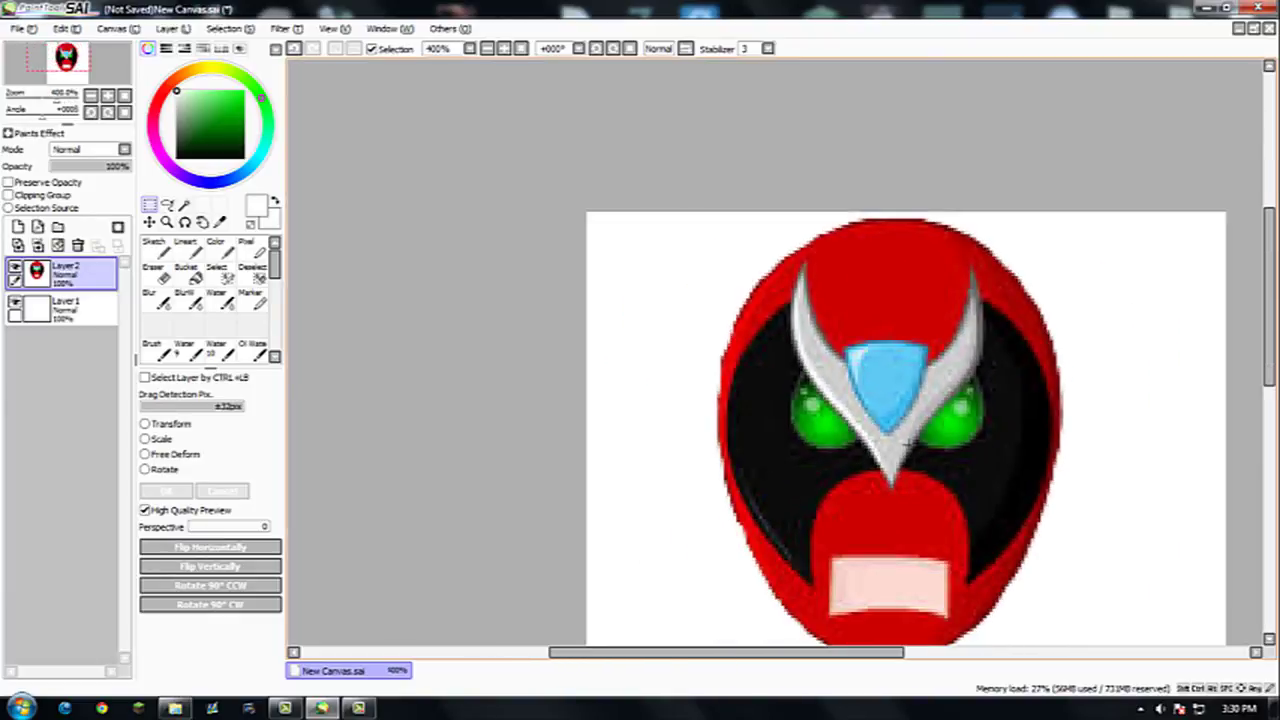
scroll(903, 417, "down", 3)
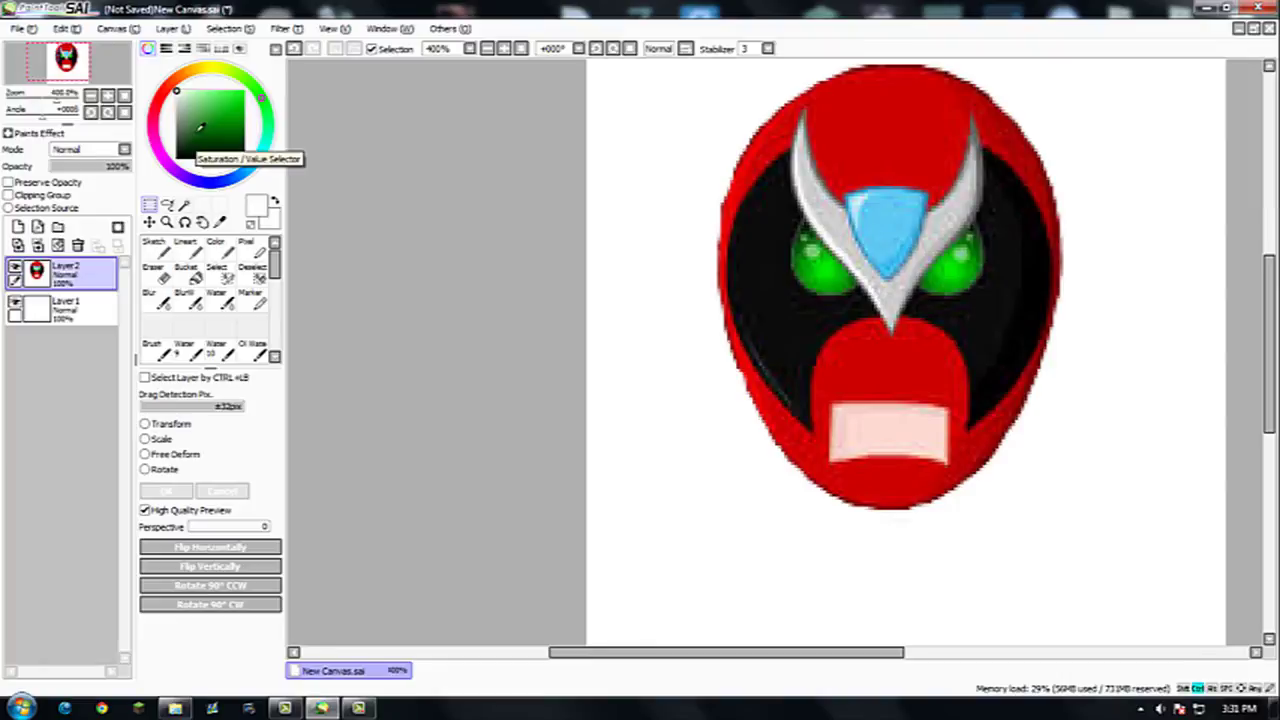
key("ctrl+t")
left_click_drag(900, 307, 926, 358)
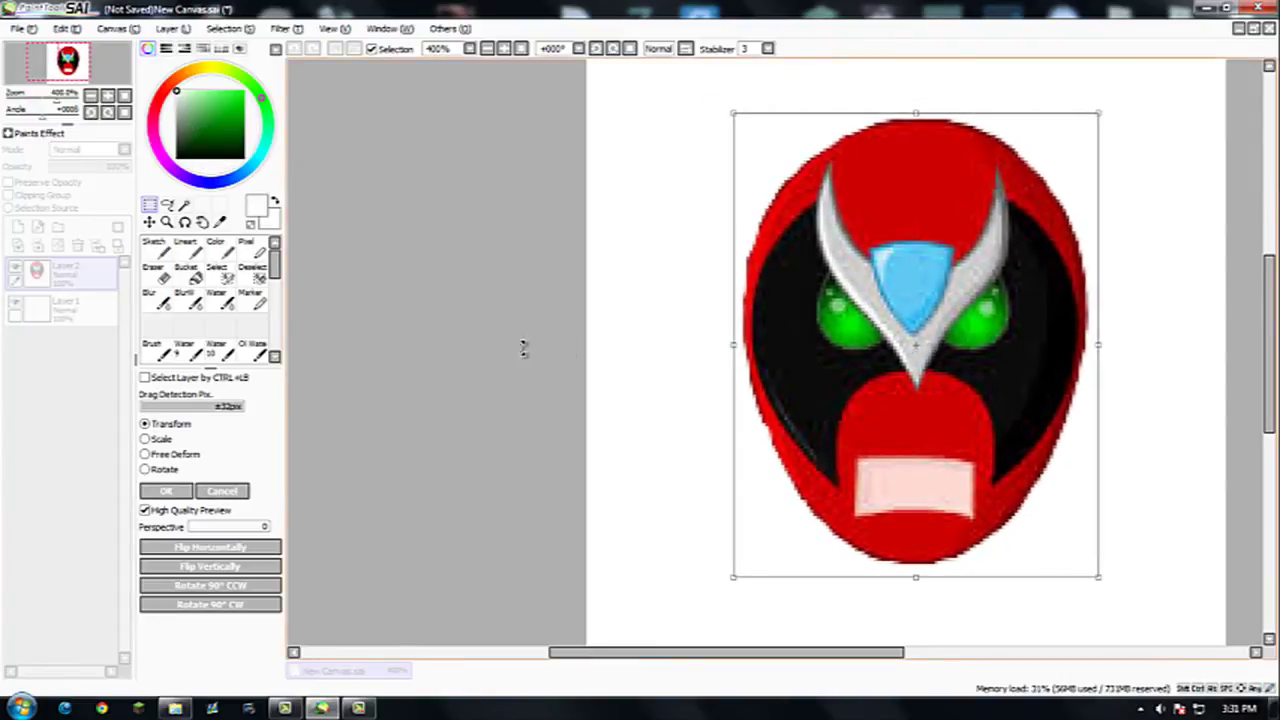
left_click(172, 491)
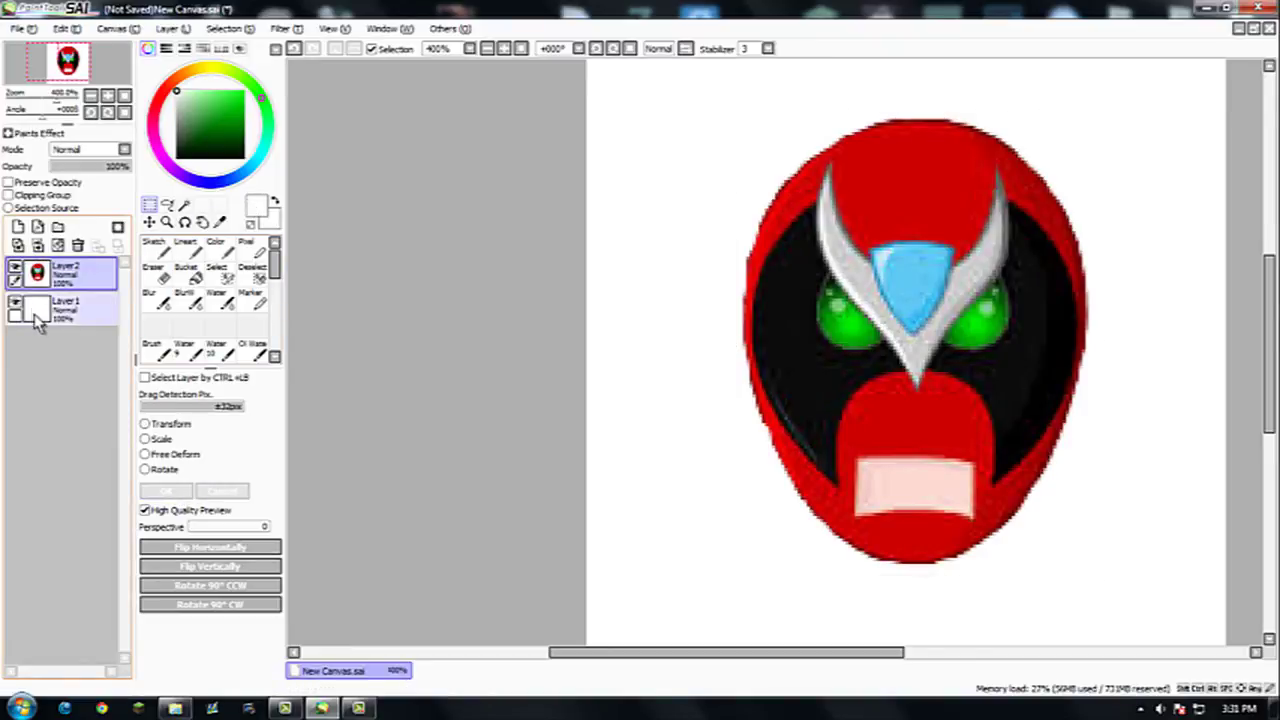
left_click(37, 320)
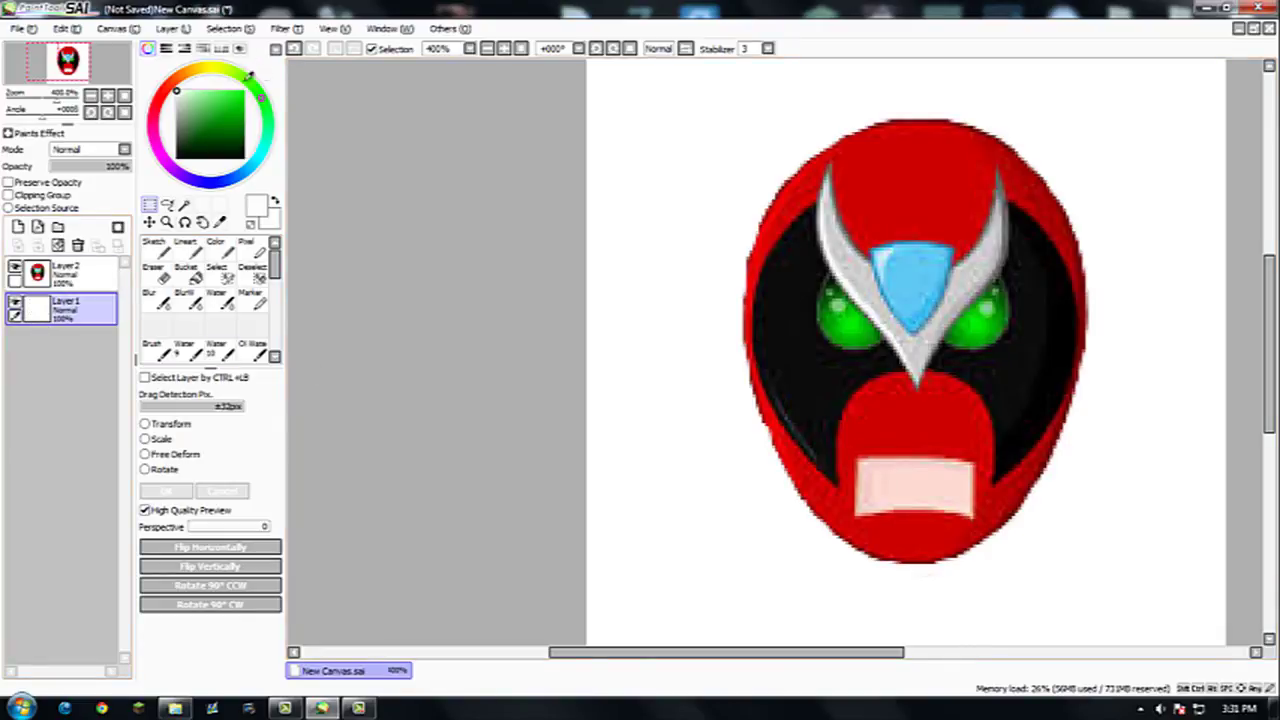
Step: Fill Layer 1's white background with bright green using the Bucket tool
left_click(243, 91)
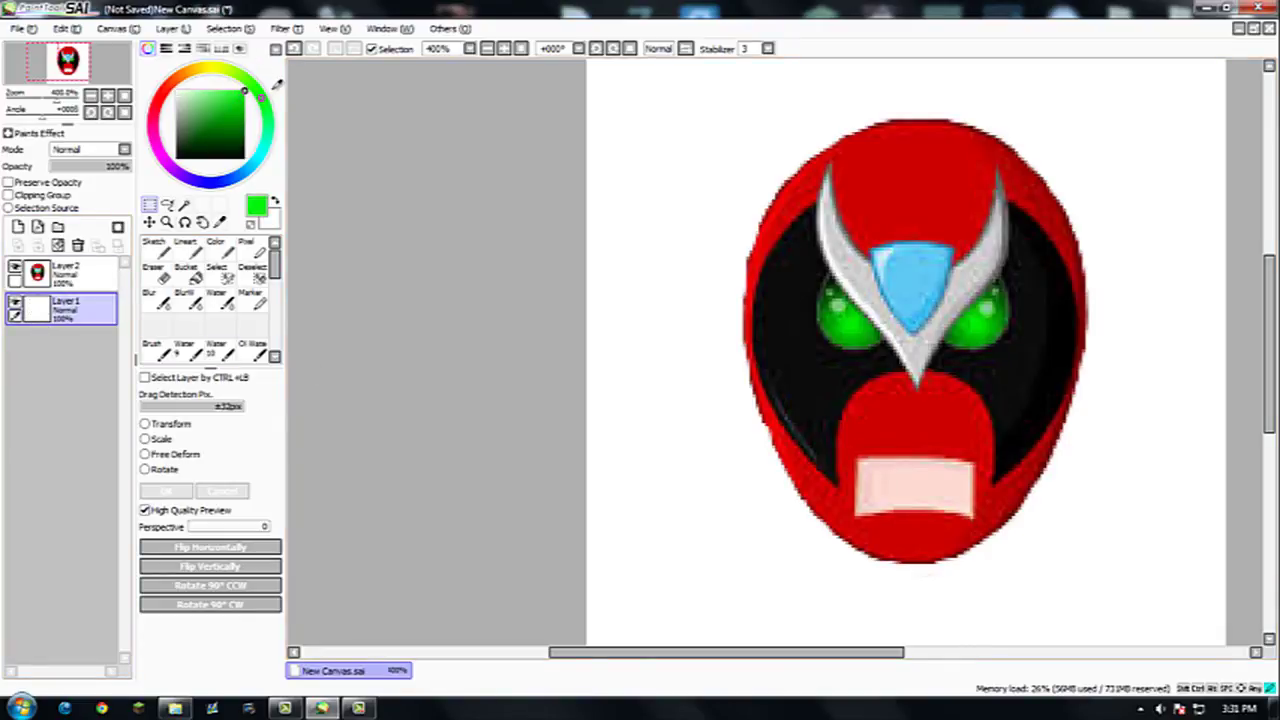
left_click(188, 273)
left_click(622, 227)
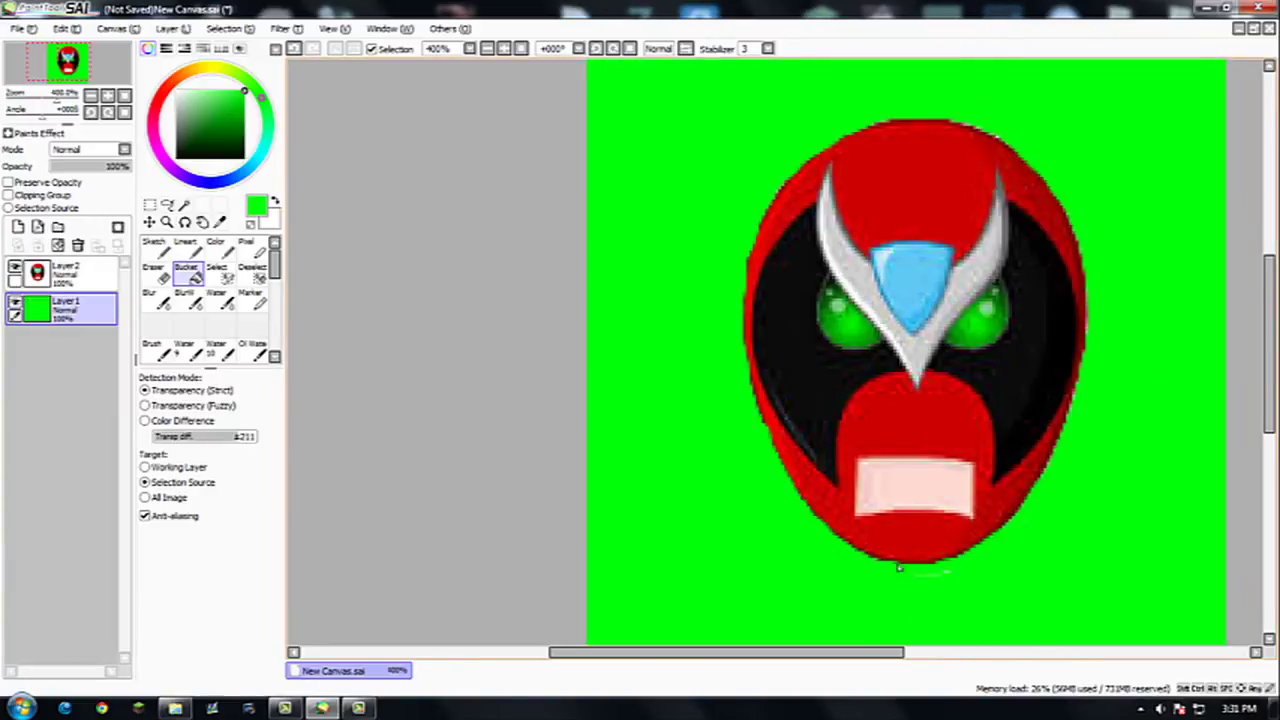
scroll(1071, 549, "up", 3)
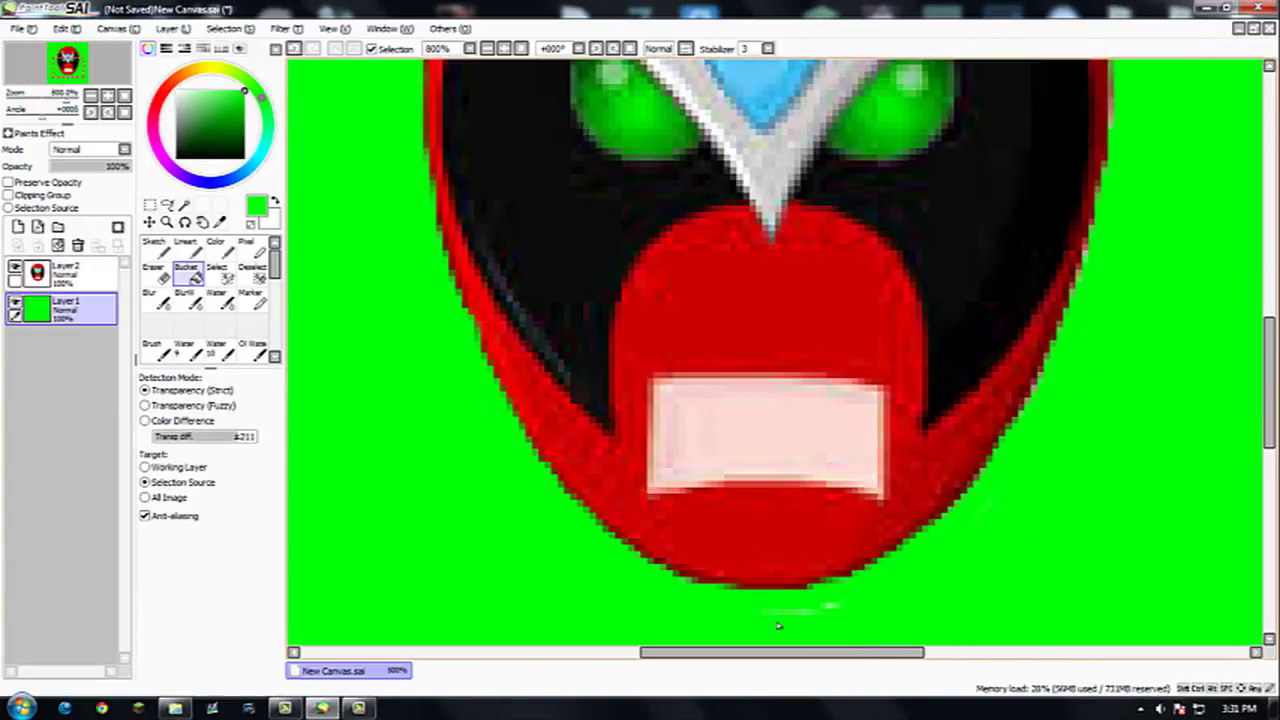
Step: Switch to the Eraser and make the mask's Layer 2 active
left_click(155, 268)
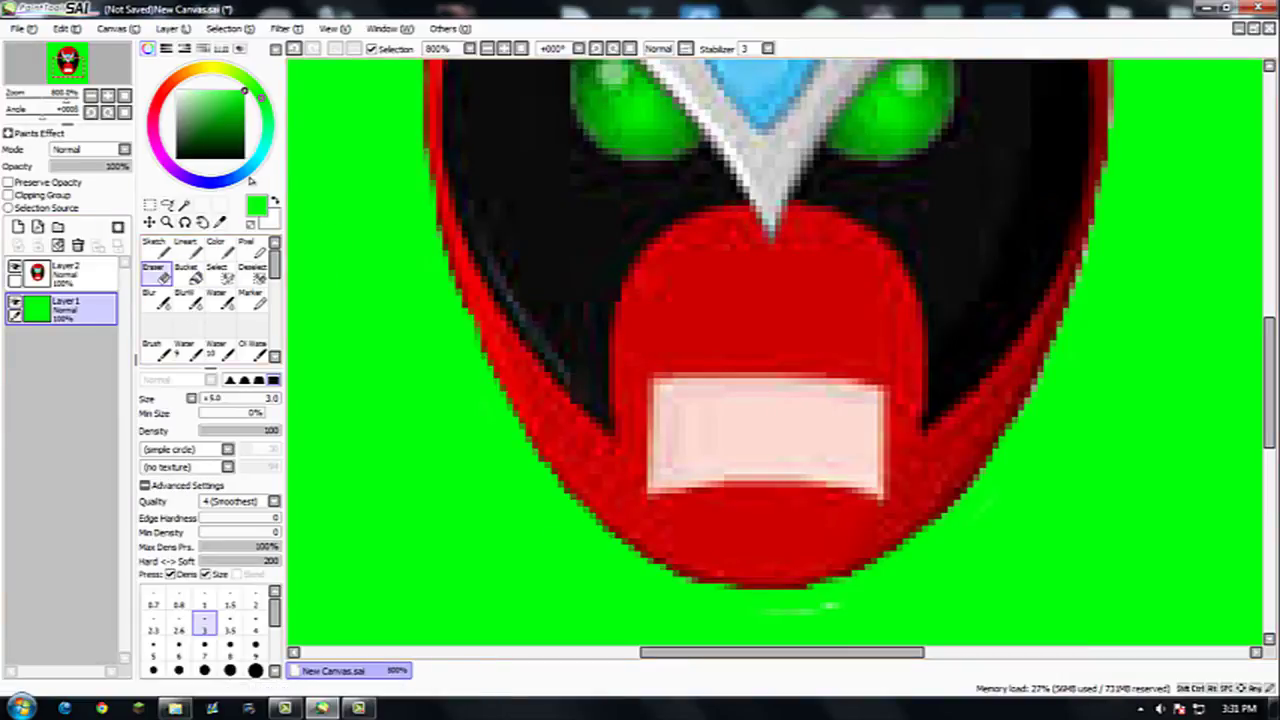
left_click(72, 272)
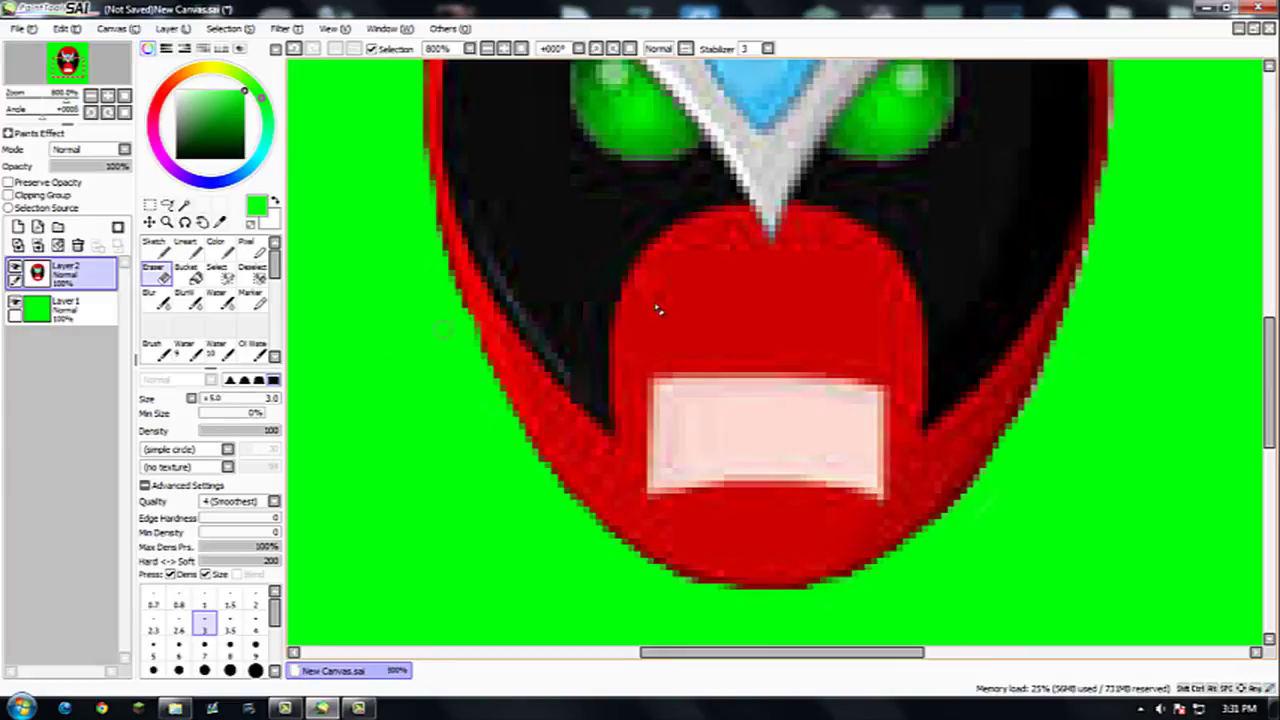
scroll(1025, 245, "up", 3)
scroll(1010, 218, "up", 10)
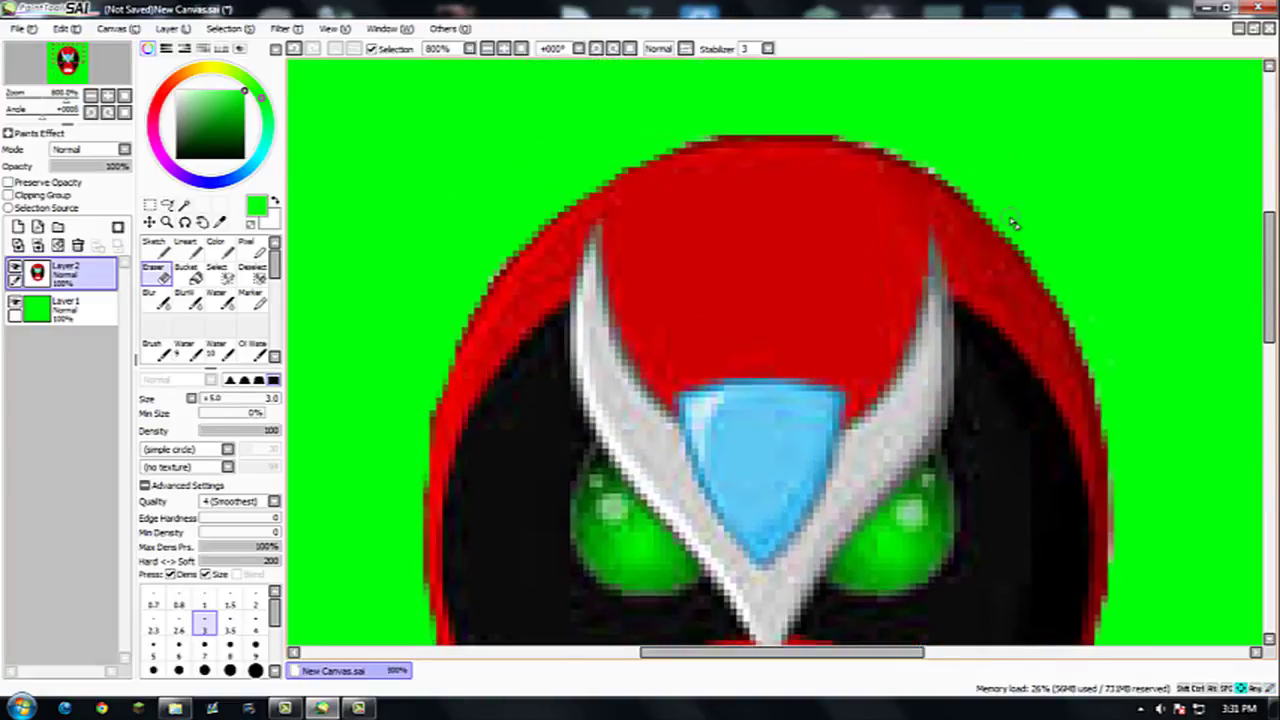
scroll(1050, 257, "down", 15)
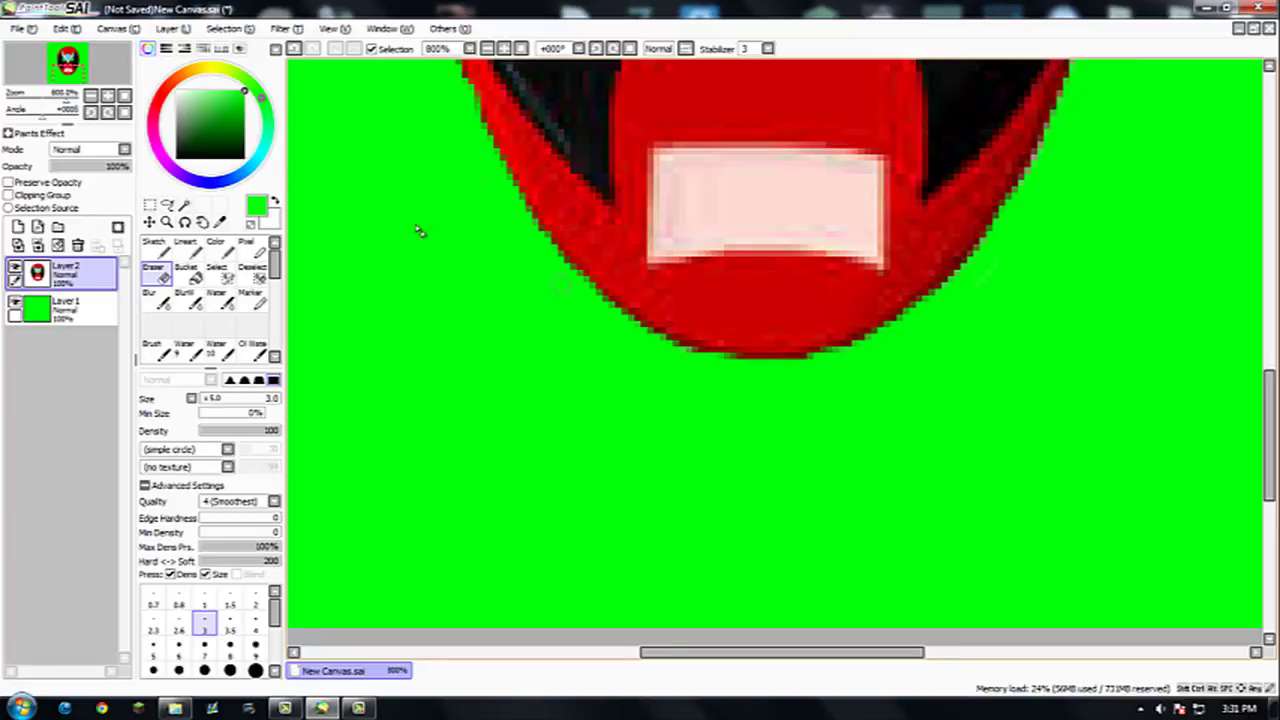
scroll(818, 379, "right", 1)
scroll(966, 380, "up", 8)
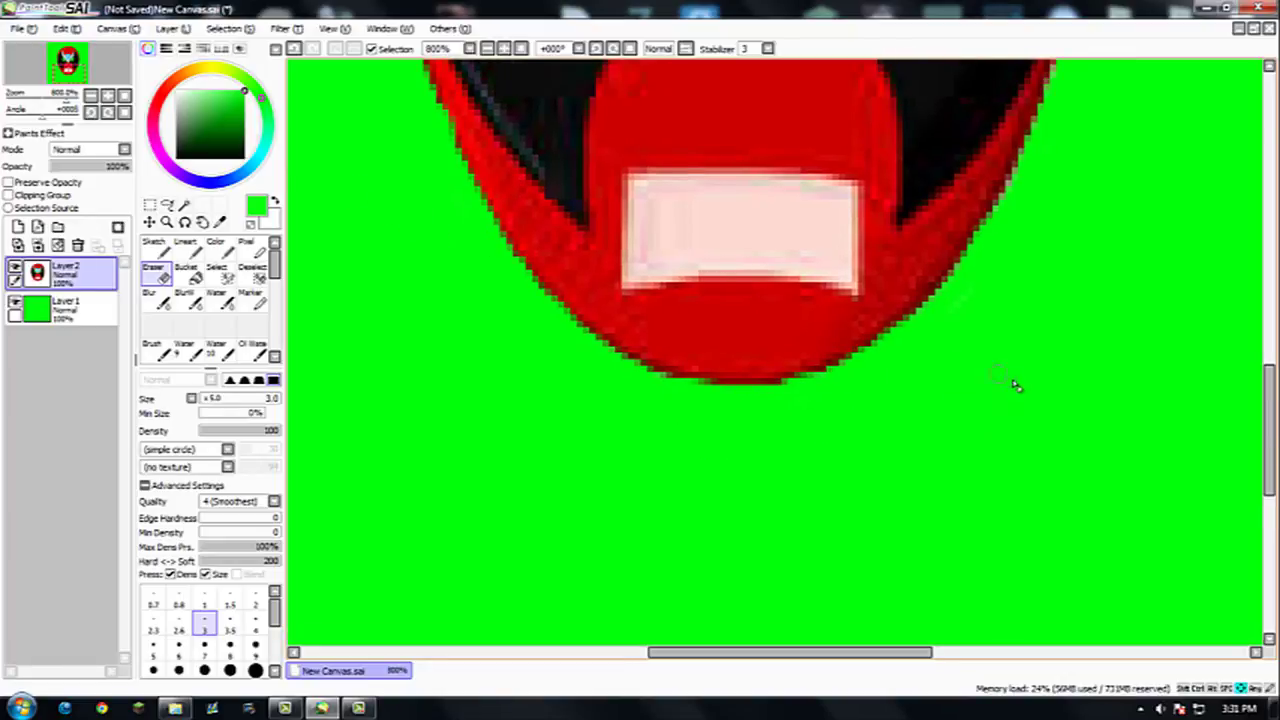
scroll(691, 206, "left", 3)
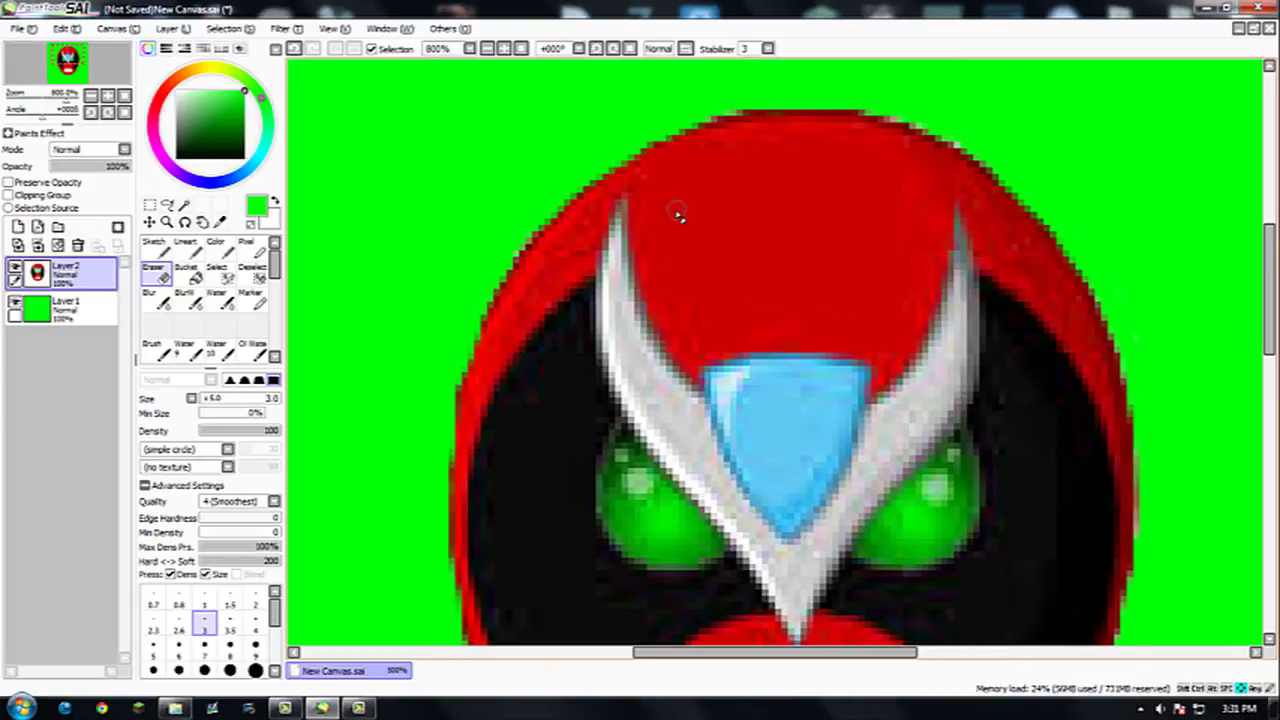
scroll(627, 213, "down", 2)
scroll(505, 240, "down", 4)
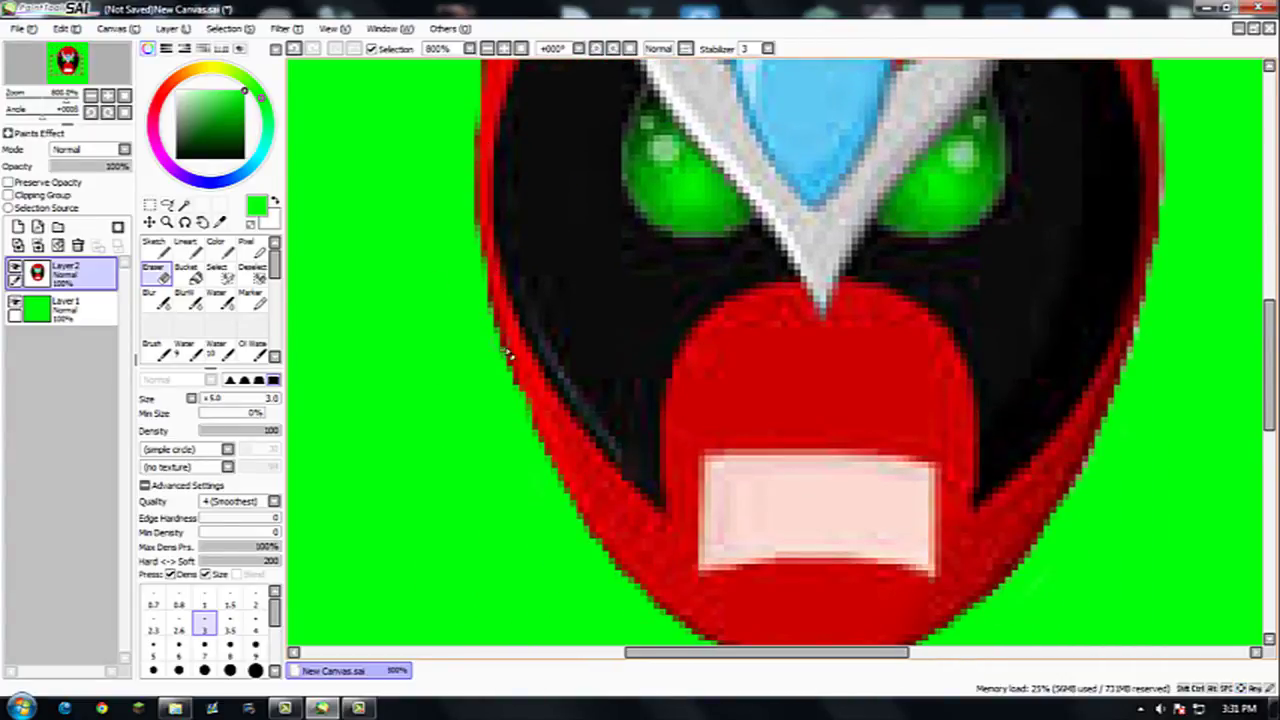
scroll(571, 357, "down", 2)
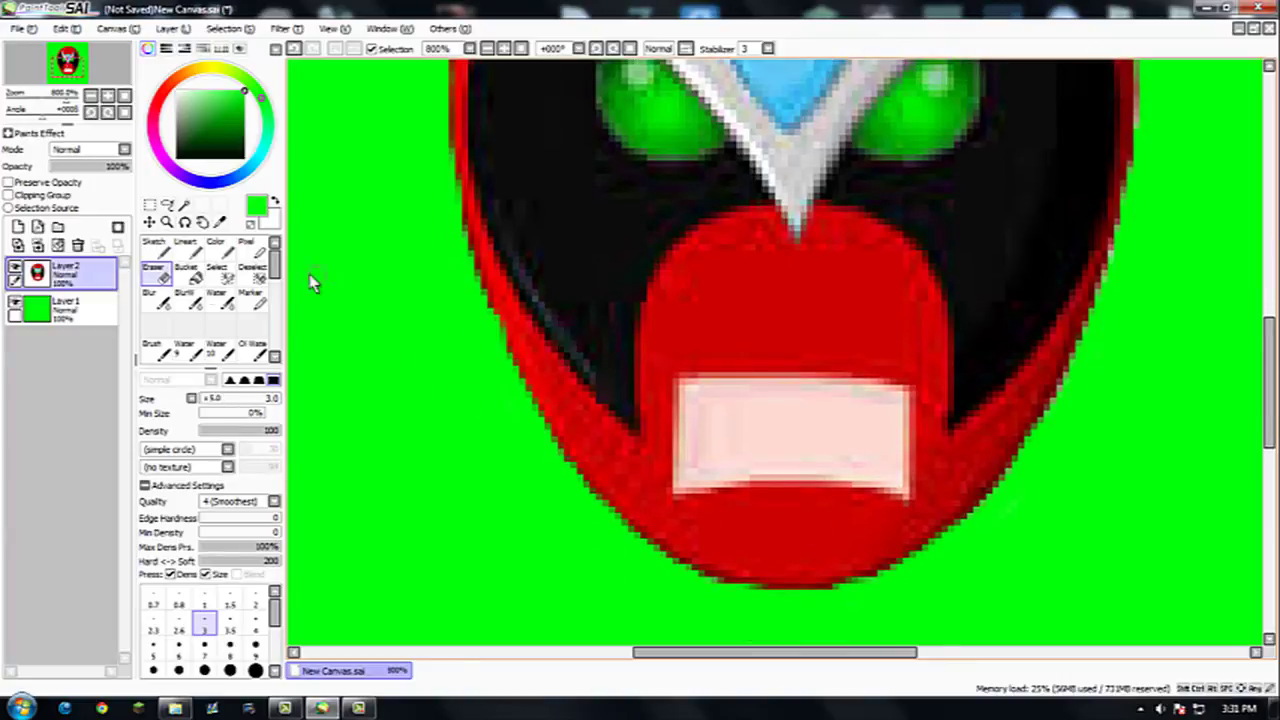
Step: Reselect Layer 1 and bucket-fill its background again
left_click(86, 302)
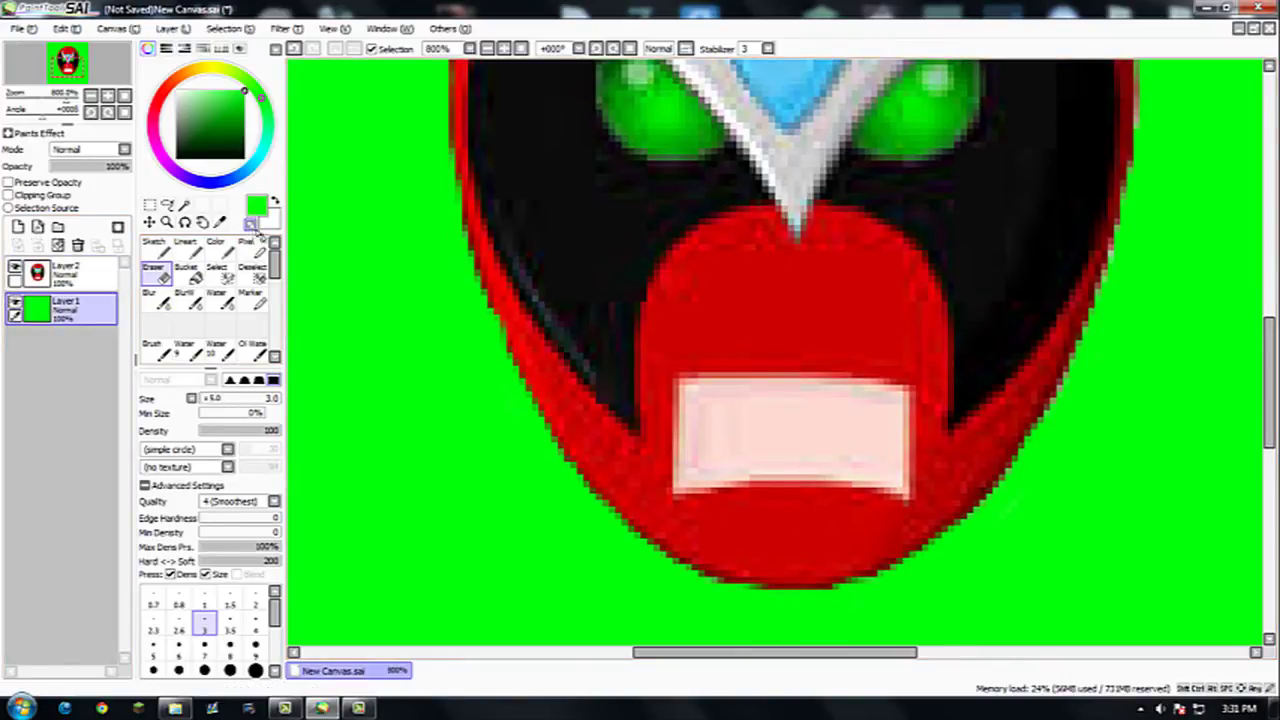
left_click(188, 272)
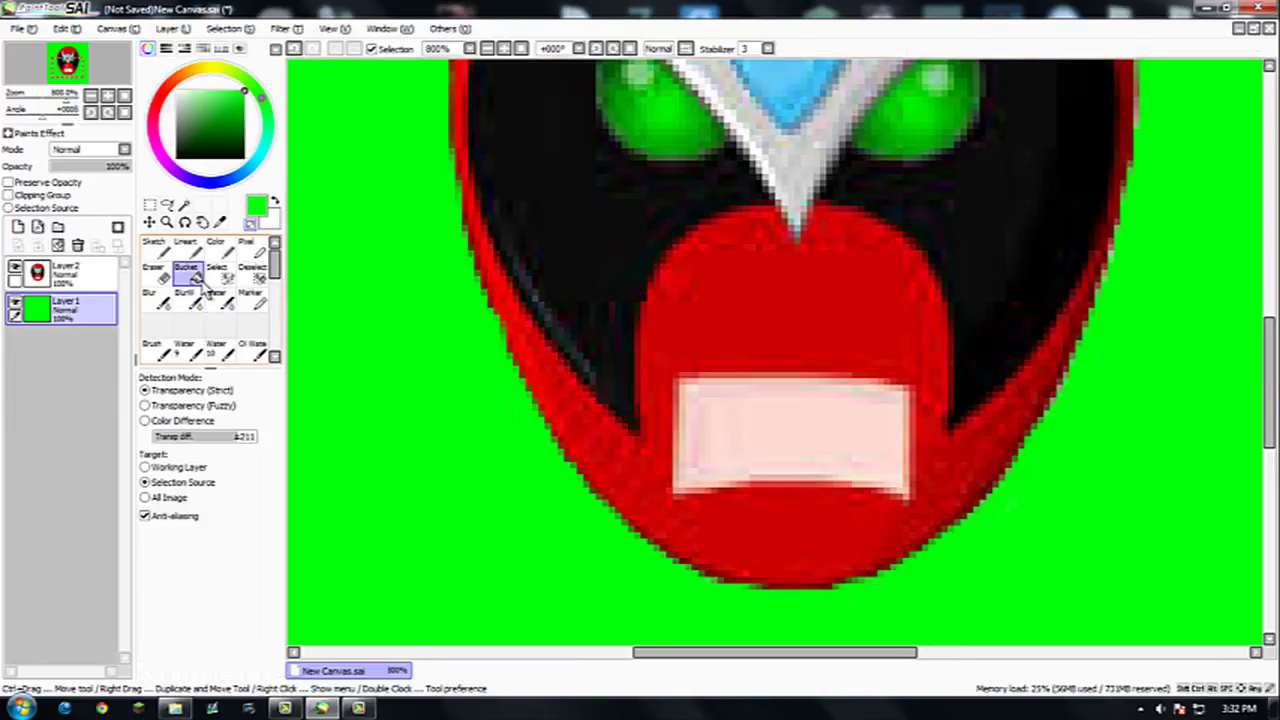
left_click(403, 297)
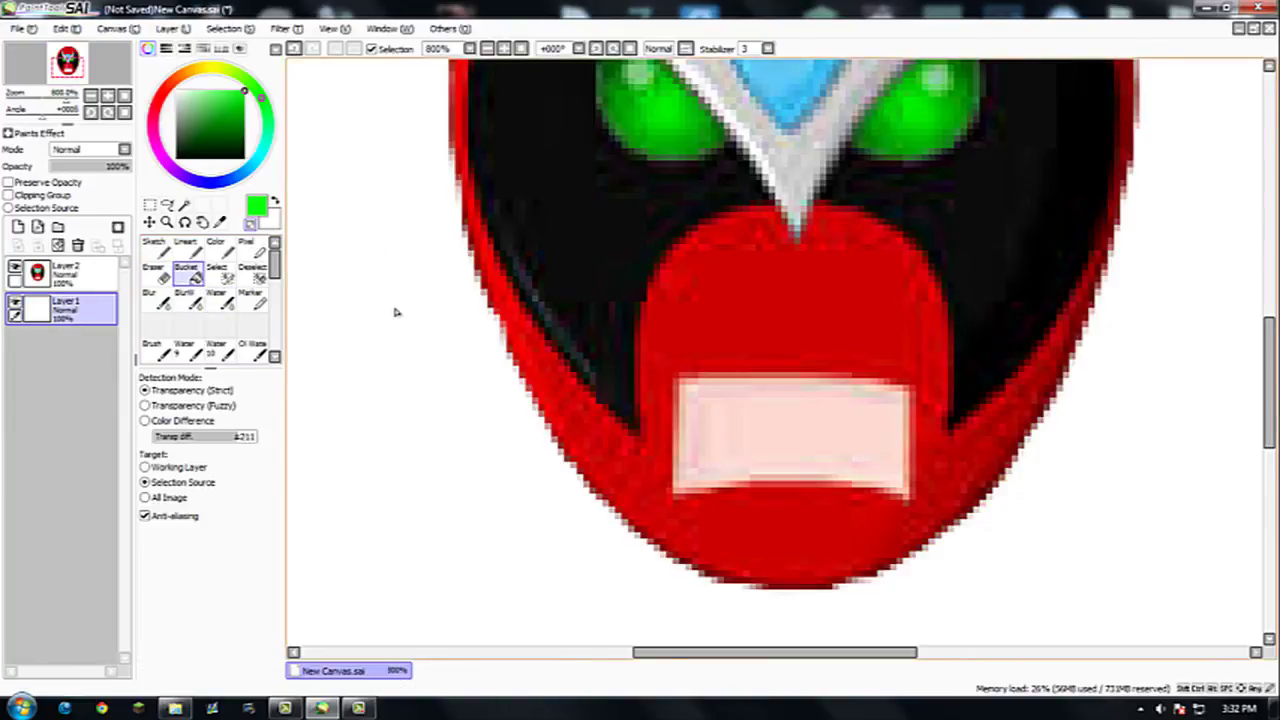
scroll(396, 305, "down", 4)
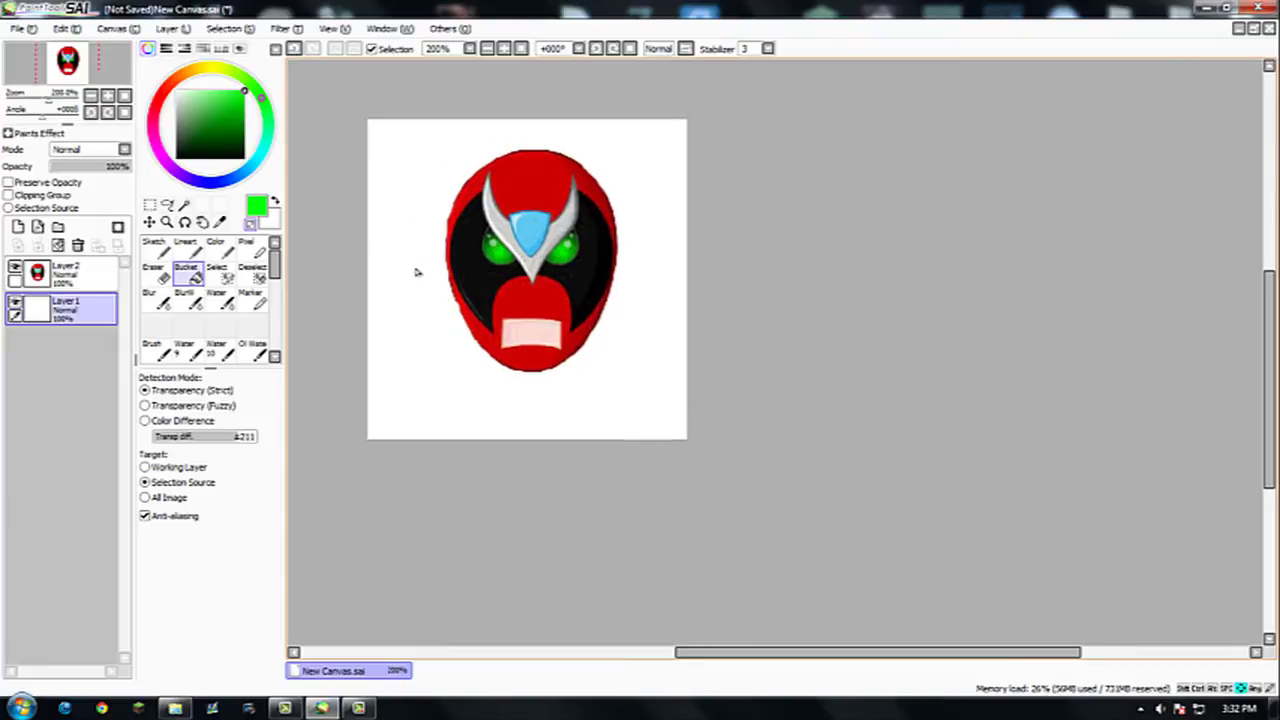
scroll(420, 275, "up", 1)
scroll(423, 277, "left", 1)
scroll(457, 268, "left", 1)
scroll(505, 245, "up", 1)
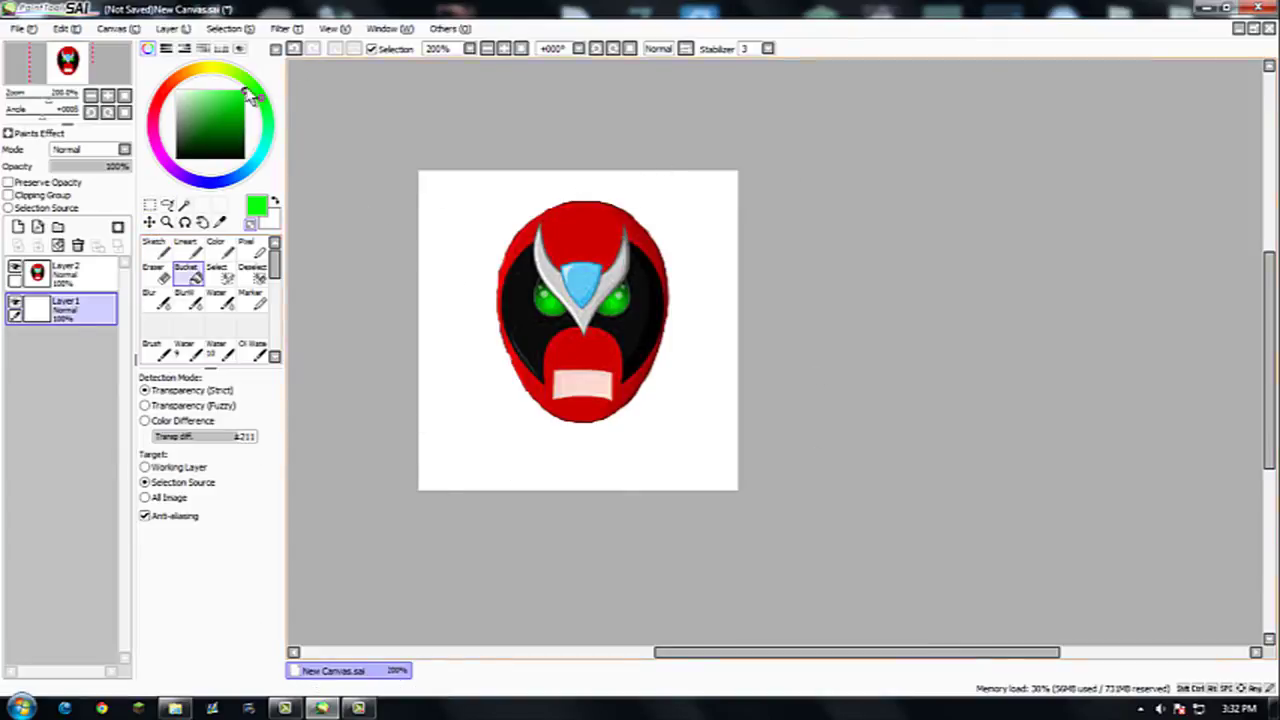
Step: Try a new green shade on the background, undo it, and return to Layer 1
left_click(214, 104)
left_click(450, 204)
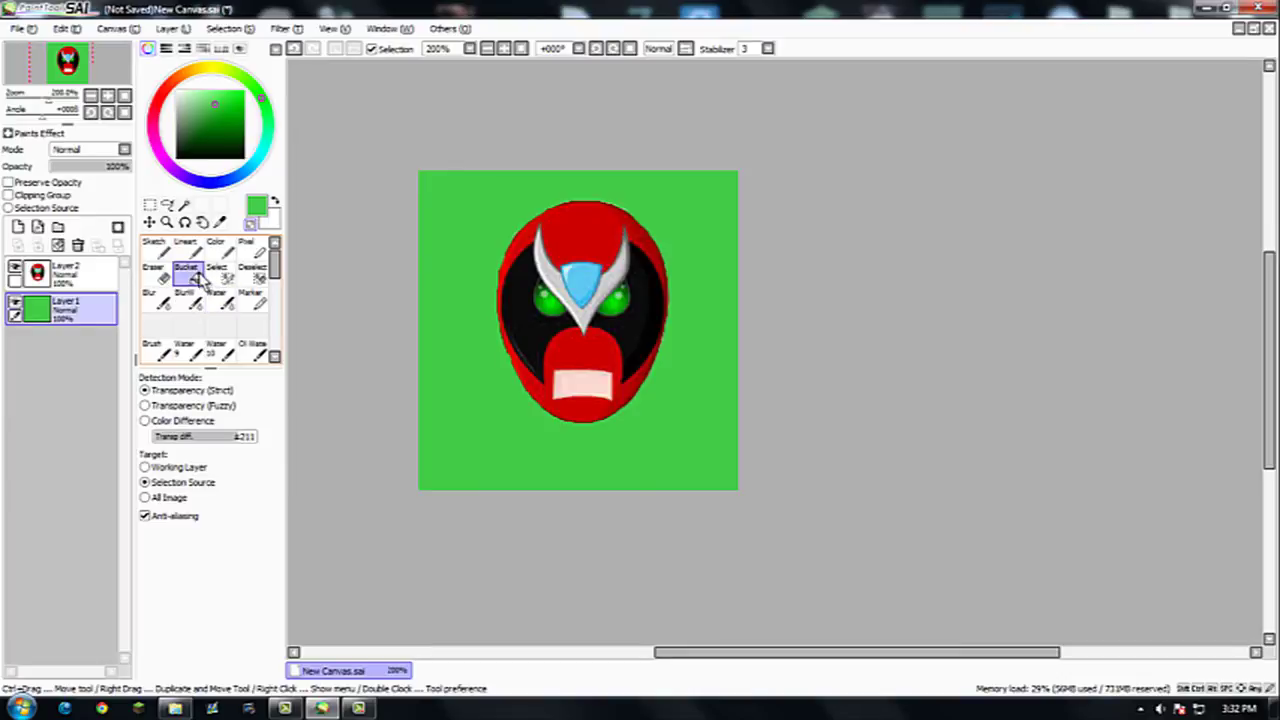
key("ctrl+z")
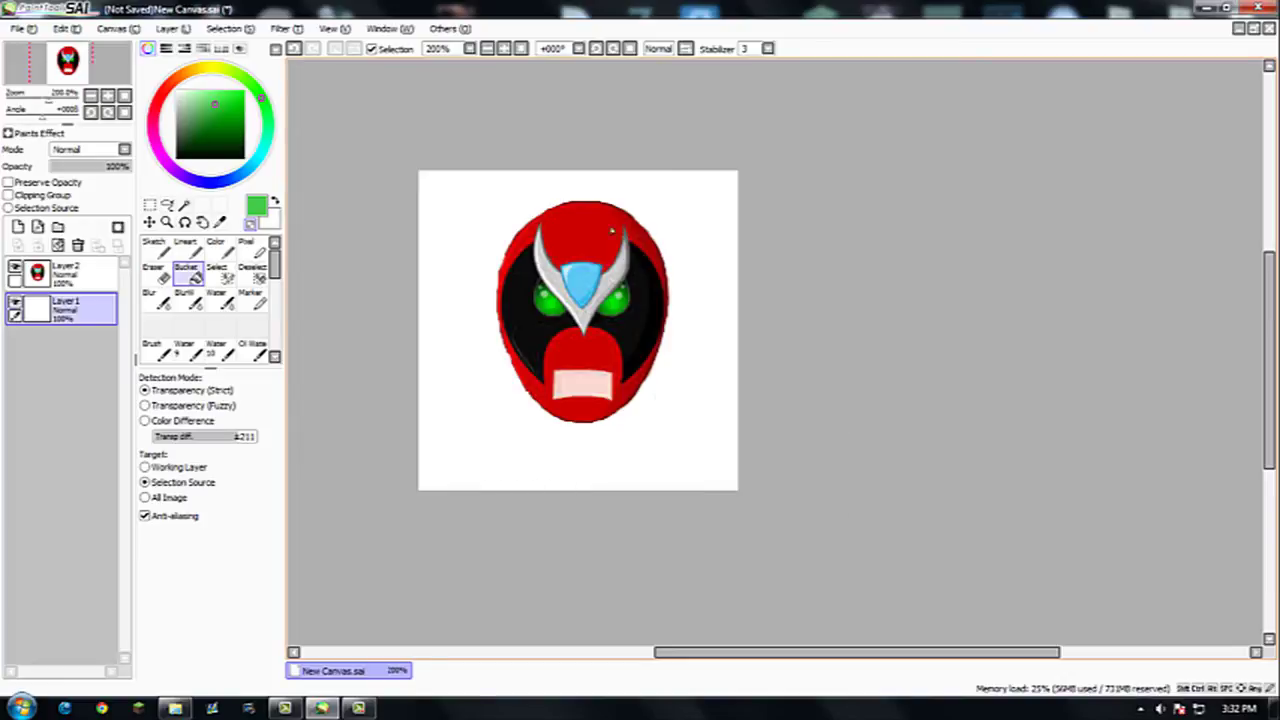
left_click(36, 270)
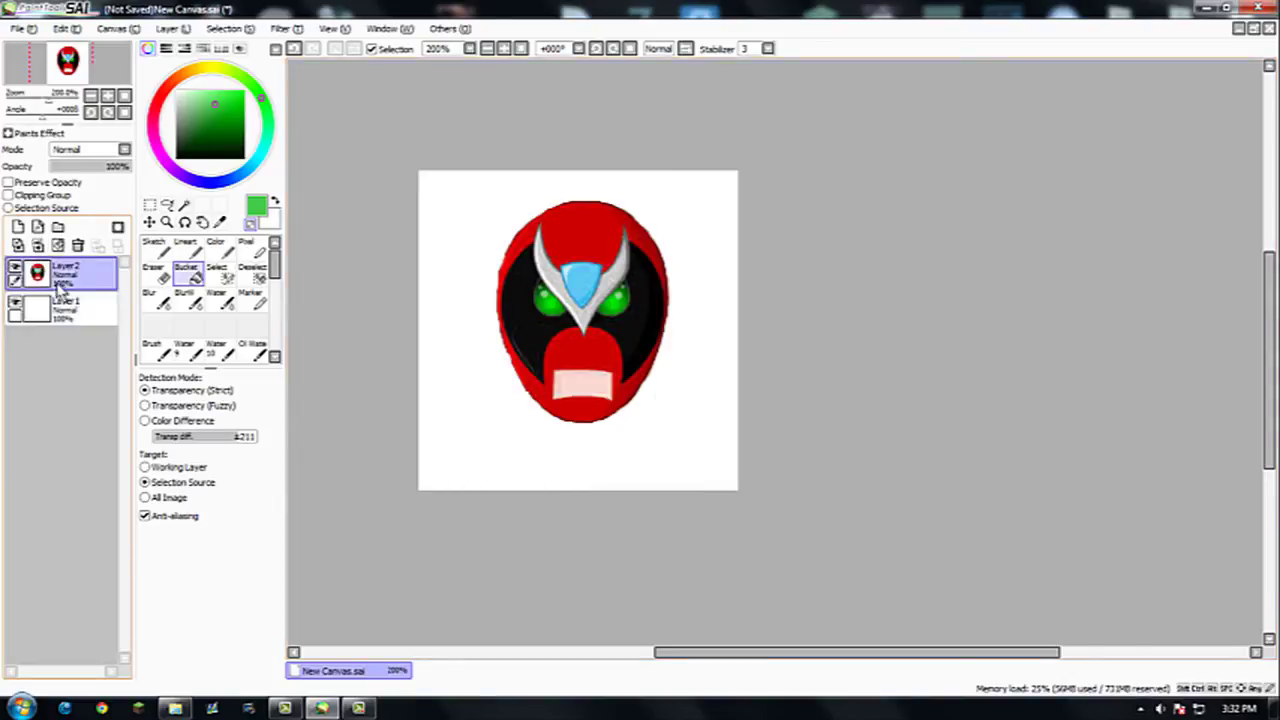
left_click(64, 314)
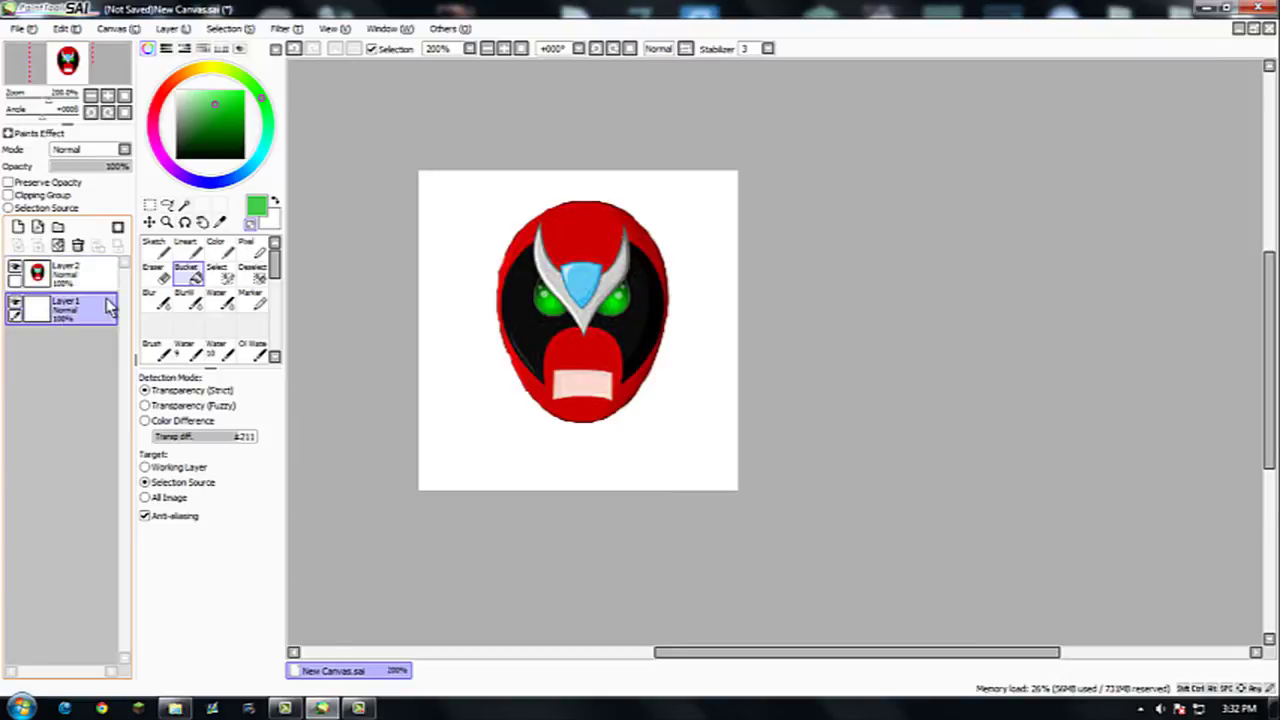
Step: Export the canvas as .png named 'strong bad cool guy' in 32bpp ARGB format
left_click(34, 28)
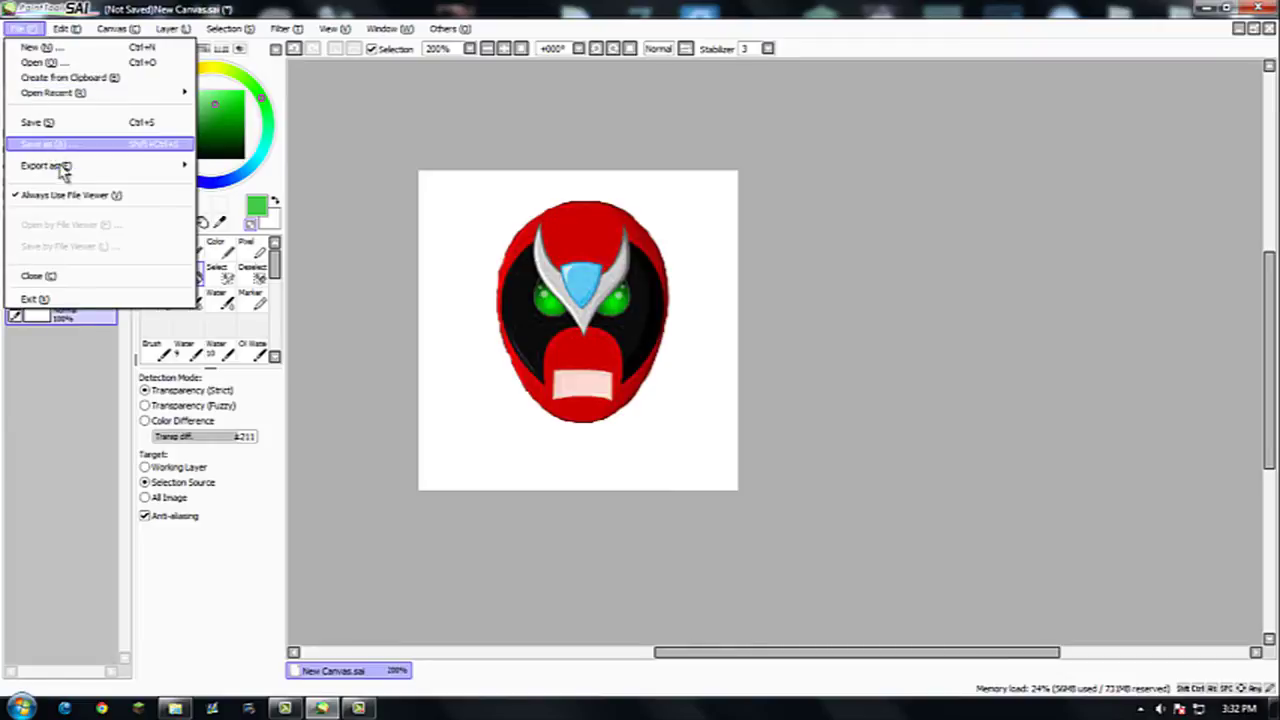
mouse_move(77, 164)
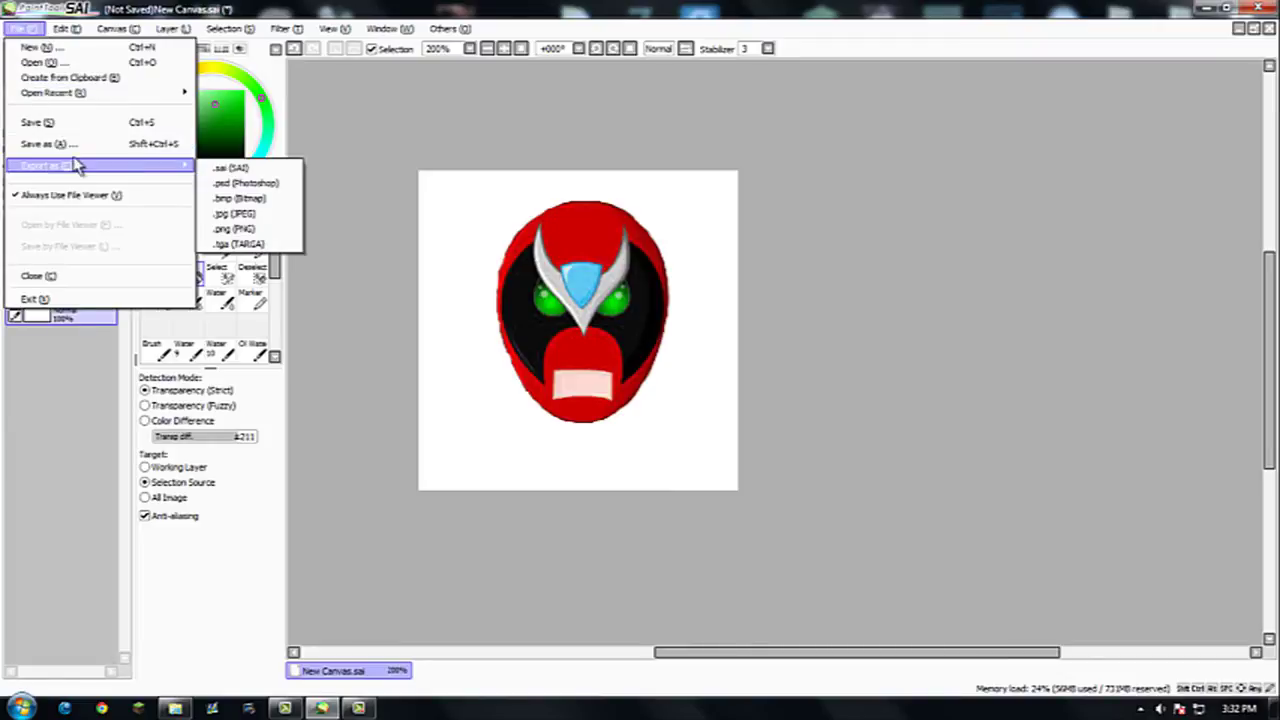
left_click(240, 228)
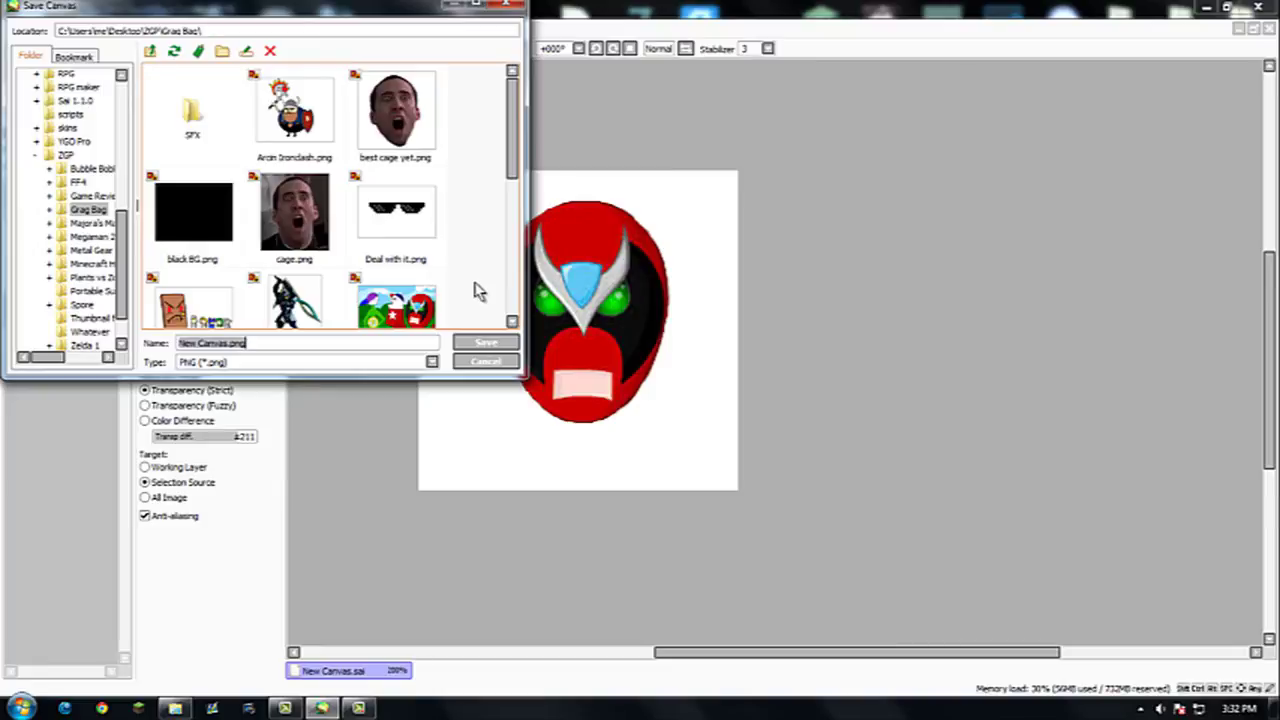
type("strong bad cool guy")
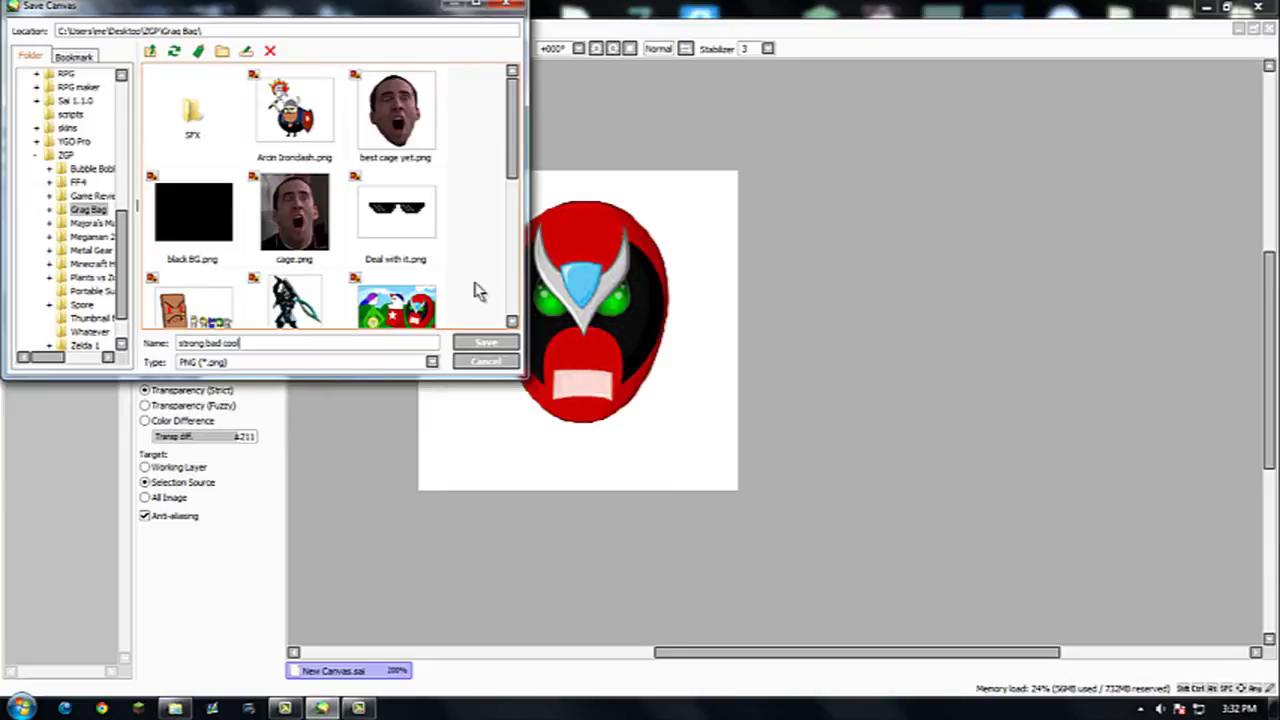
left_click(489, 344)
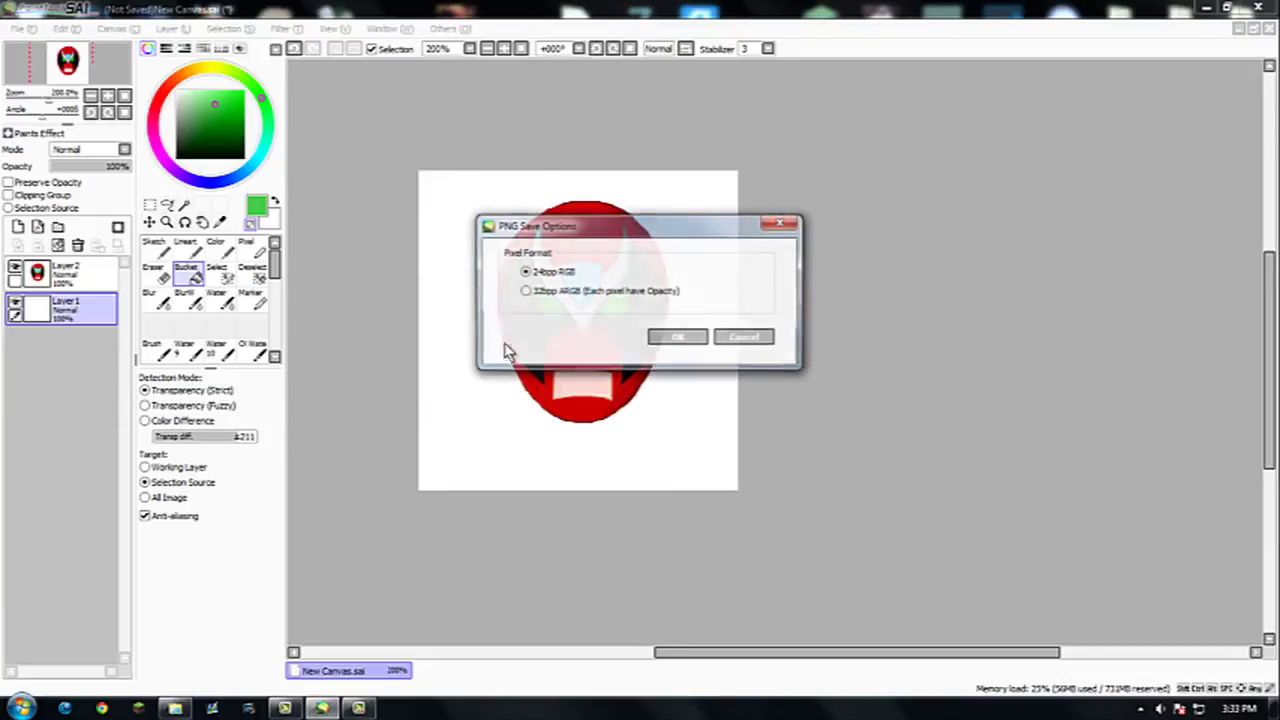
left_click(528, 295)
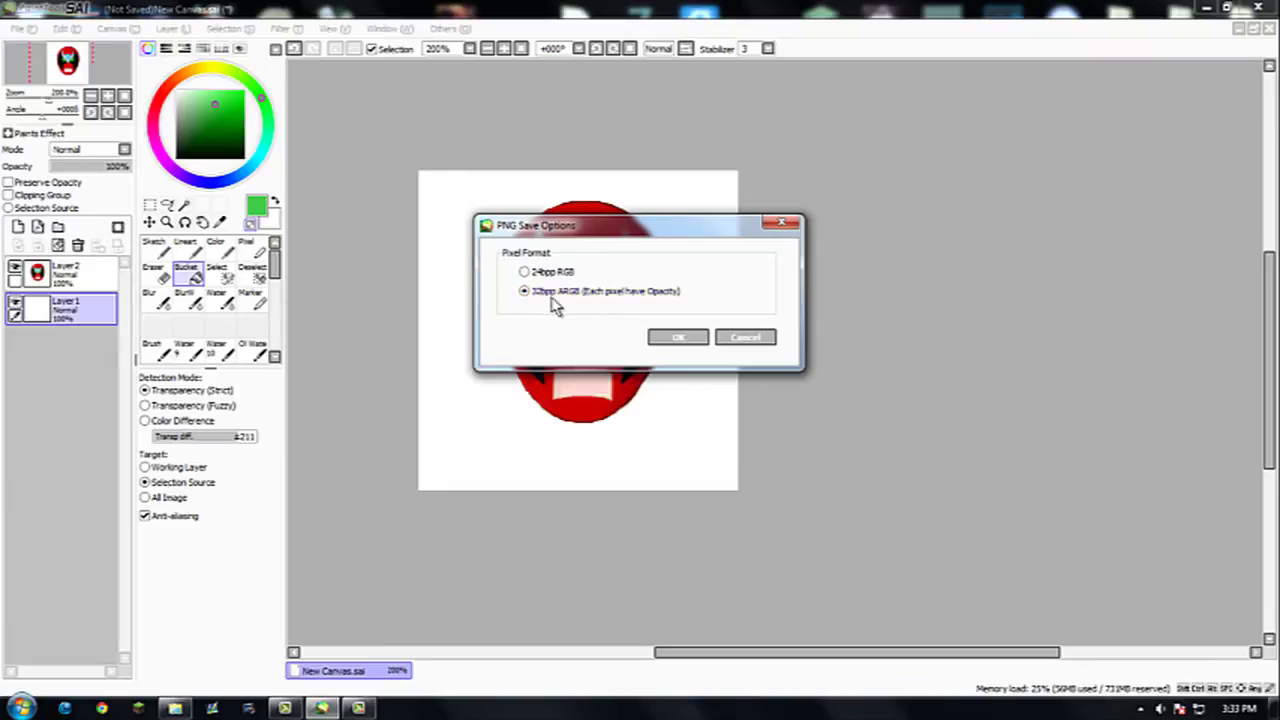
left_click(678, 340)
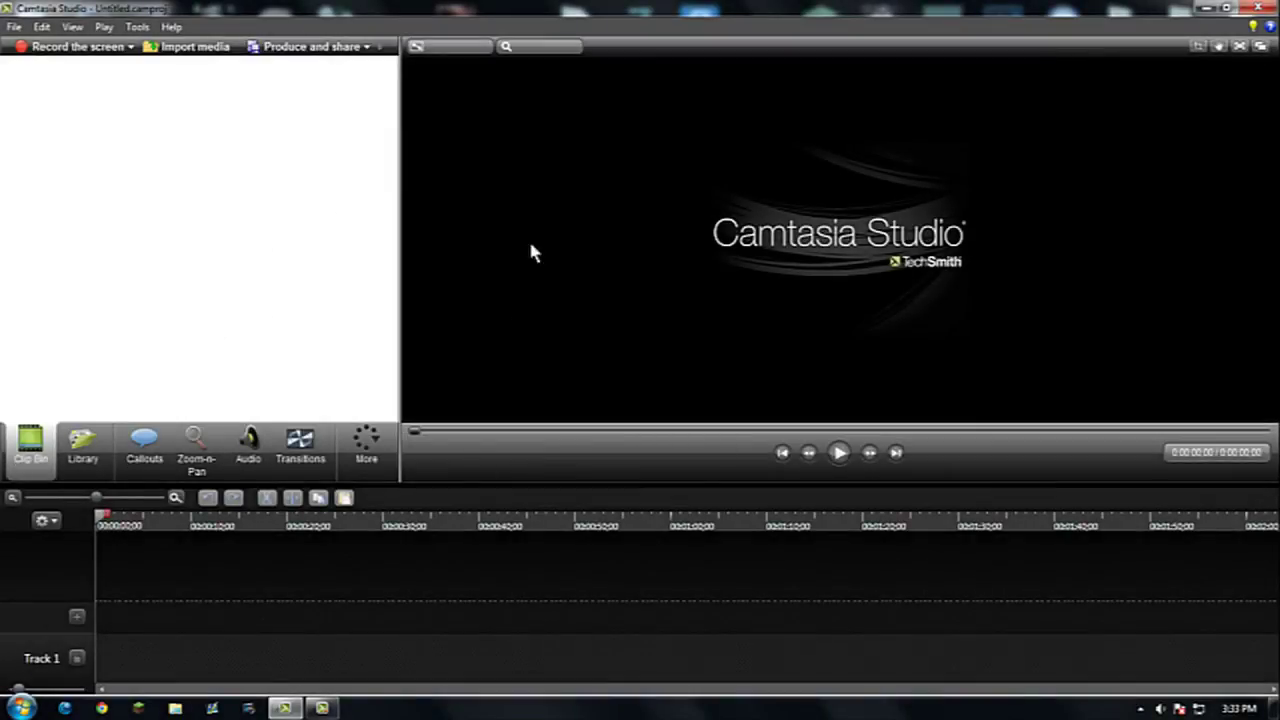
Step: Import ZGP Falcon Punch.mov from ZGP > Whatever onto Track 1 at 854 x 480
left_click(163, 47)
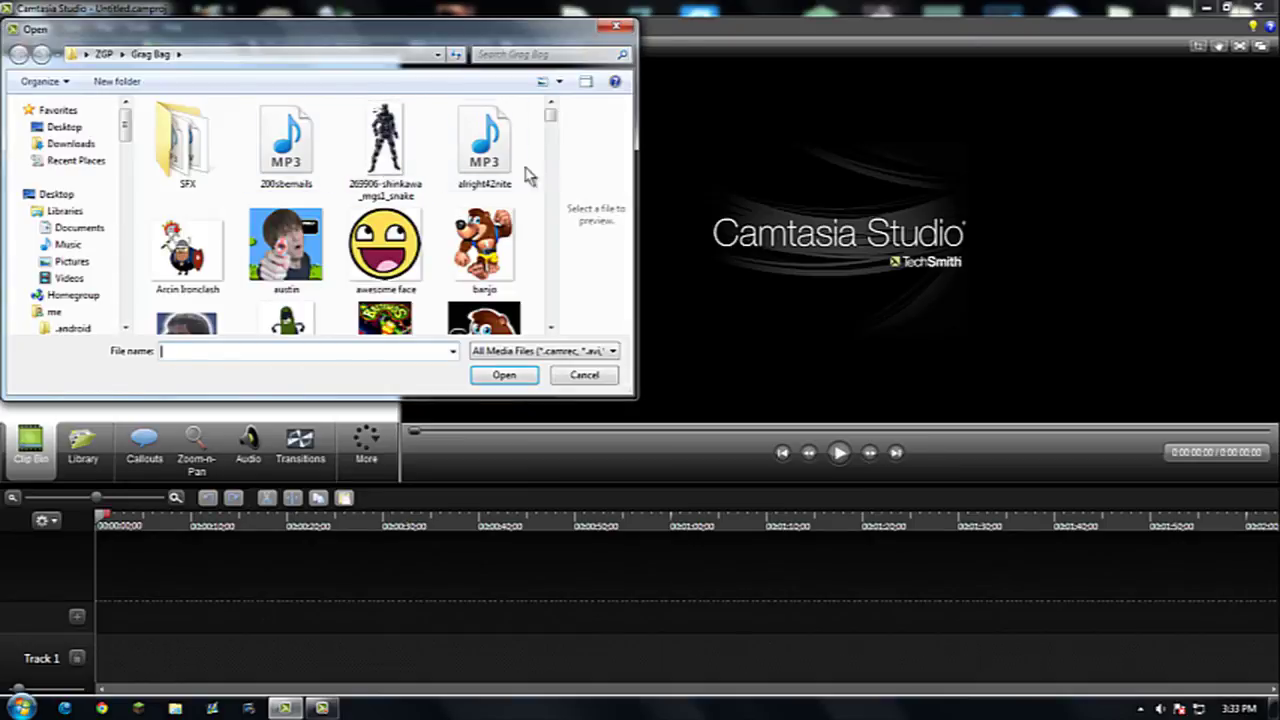
left_click(104, 54)
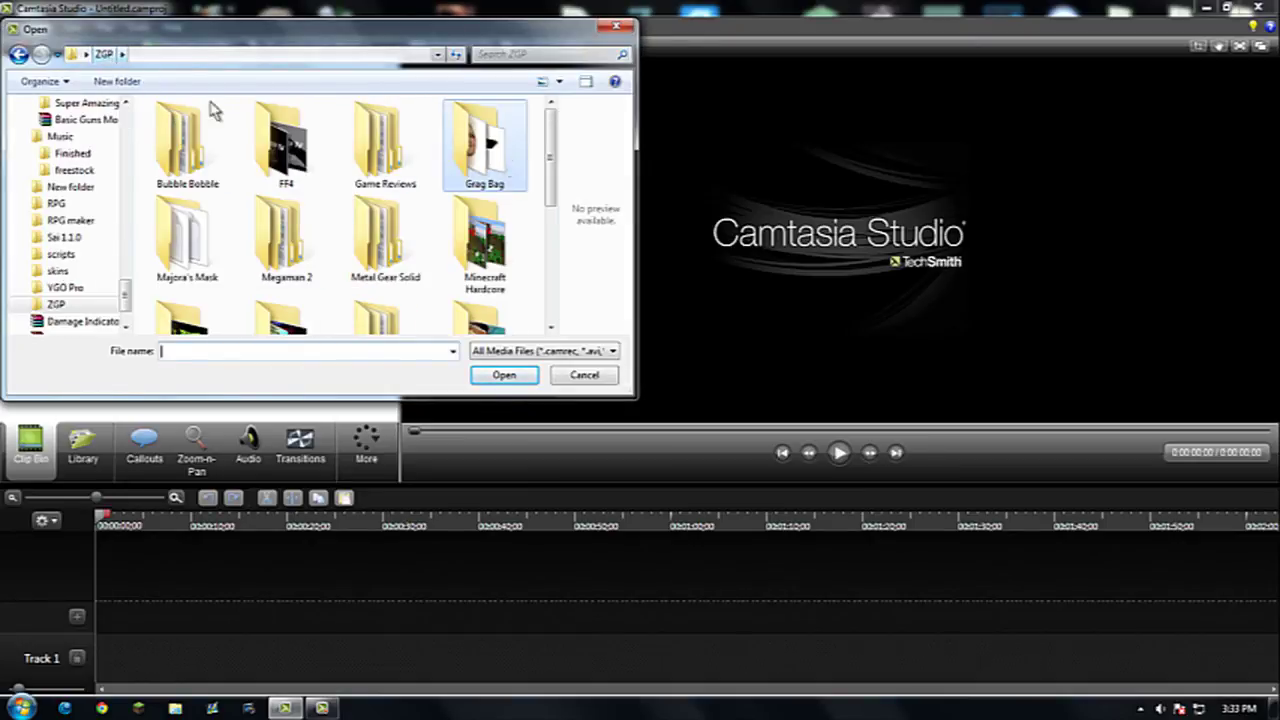
left_click_drag(556, 163, 555, 283)
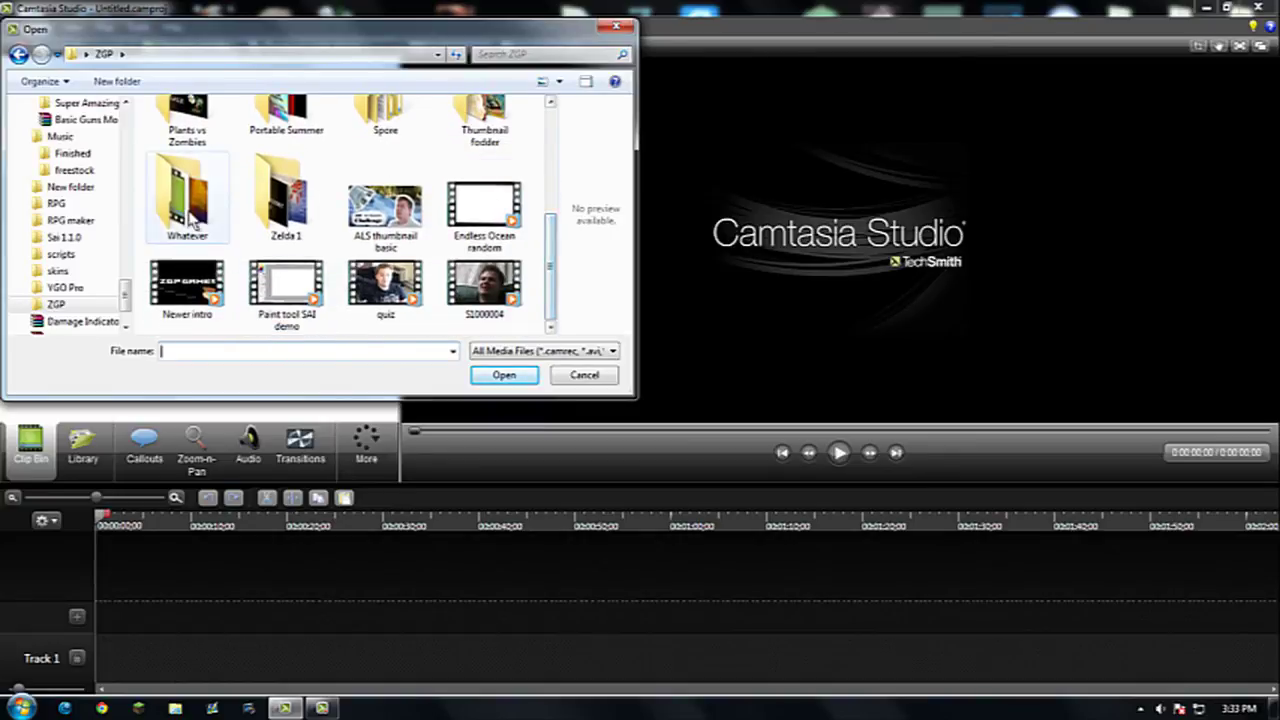
double_click(186, 210)
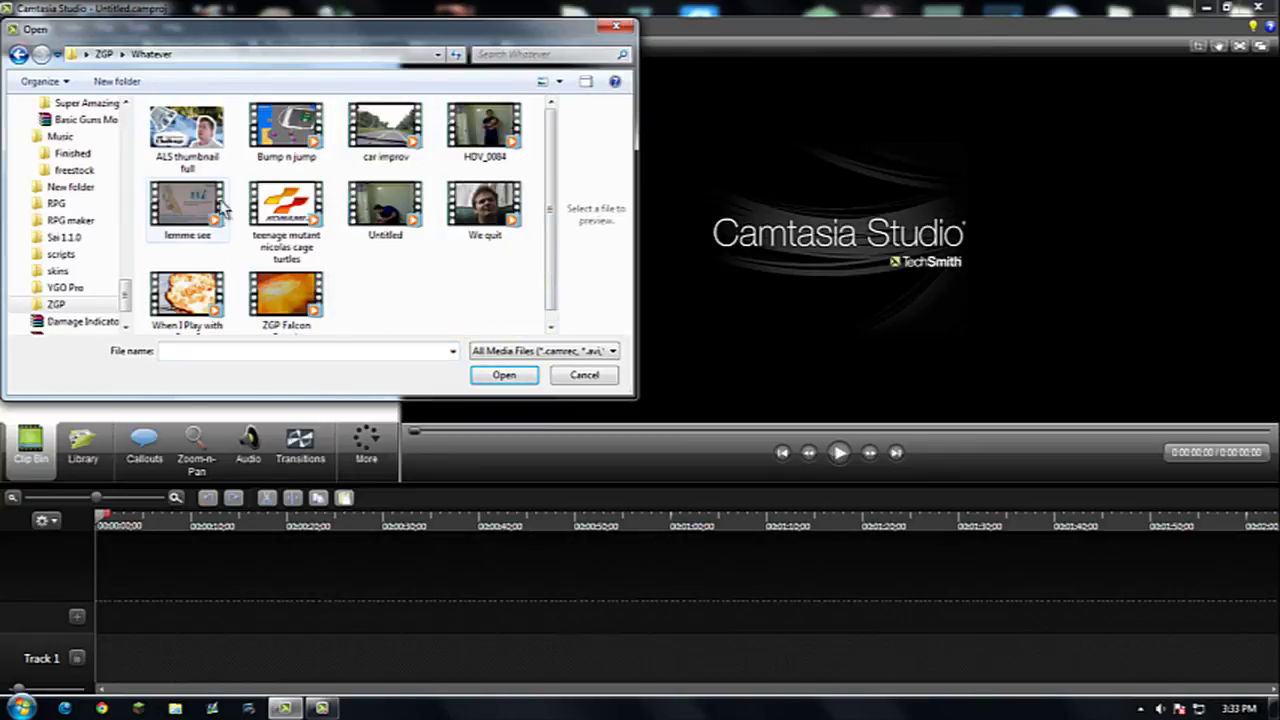
double_click(296, 298)
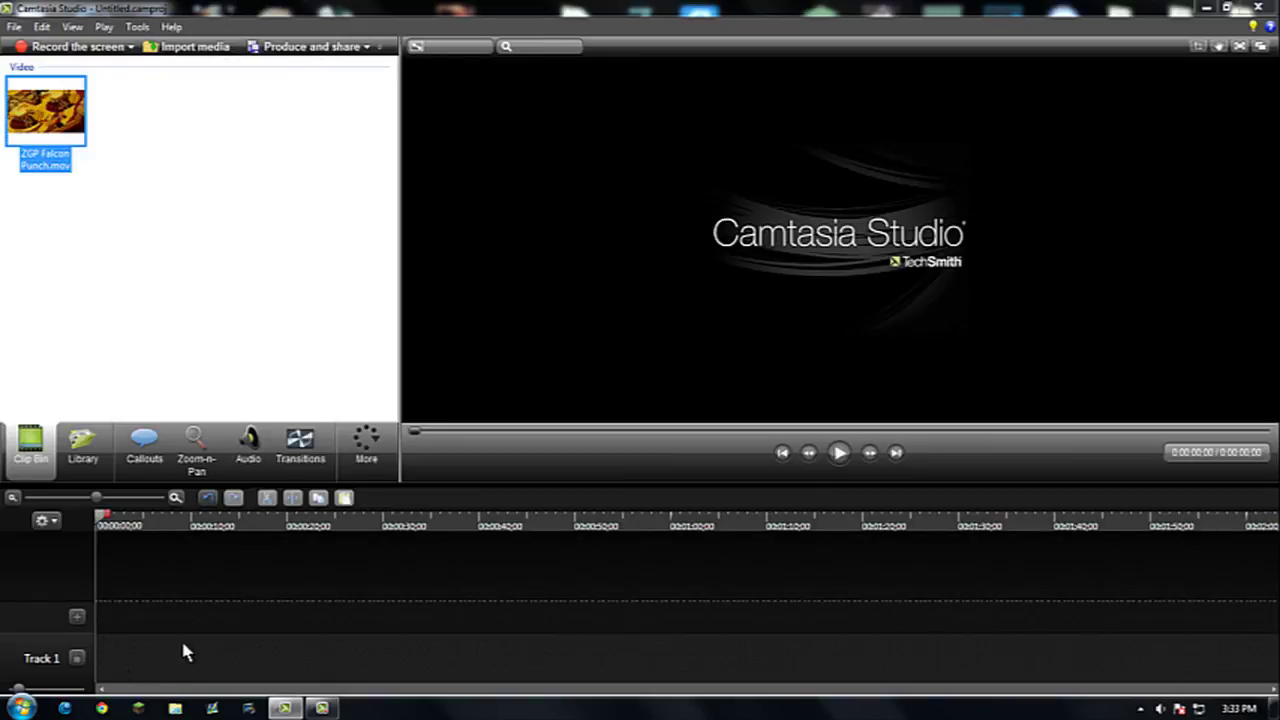
left_click_drag(197, 637, 256, 640)
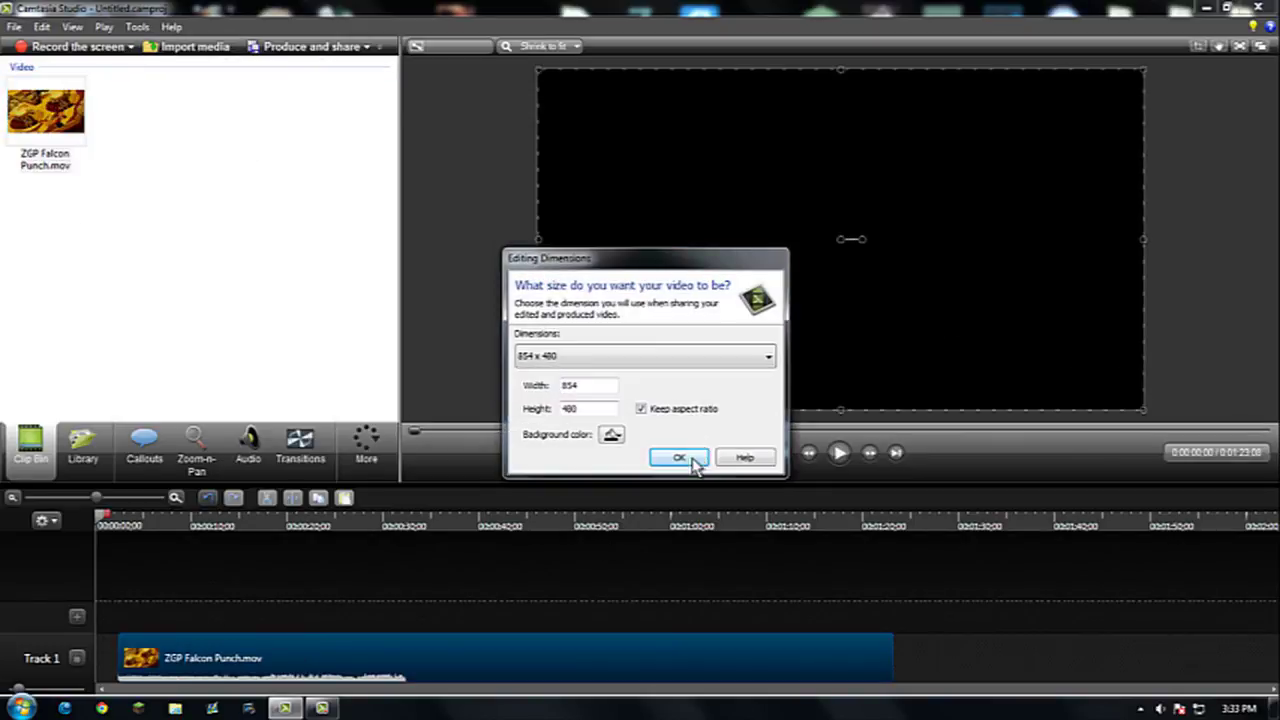
left_click(690, 460)
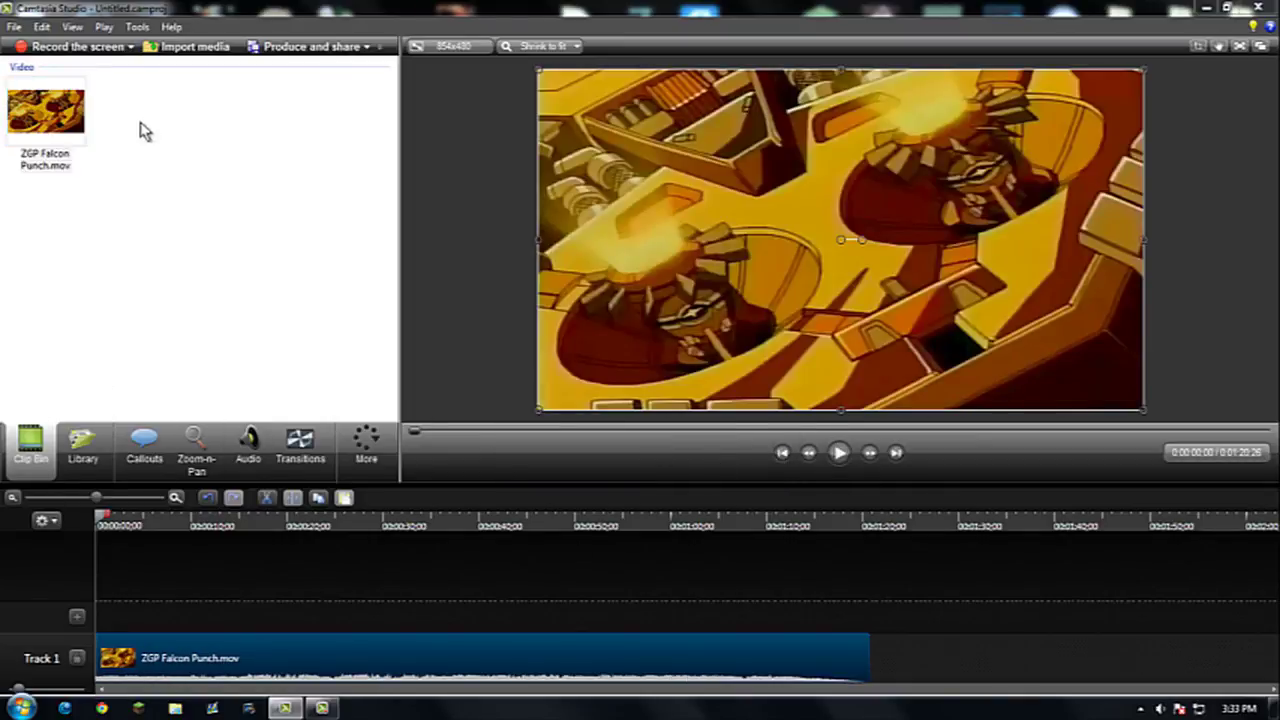
Step: Import strong bad cool guy.png from ZGP > Grag Bag and place it on Track 2
left_click(168, 48)
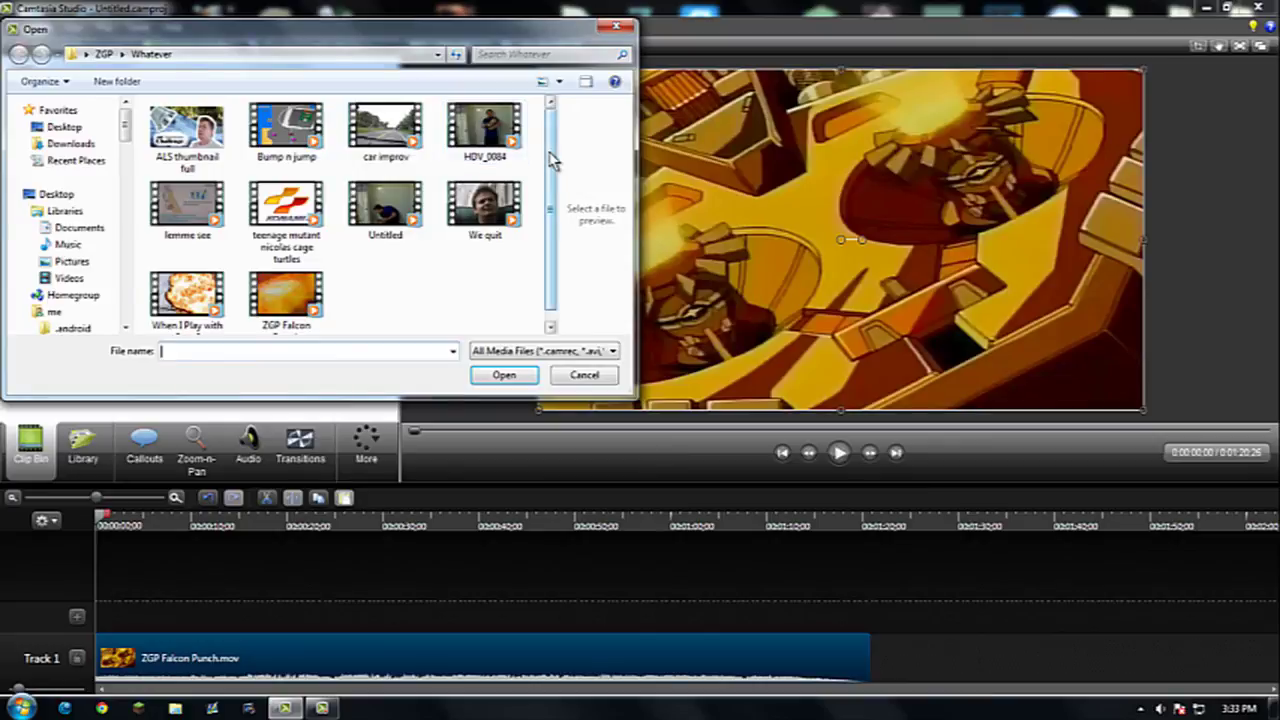
left_click(103, 54)
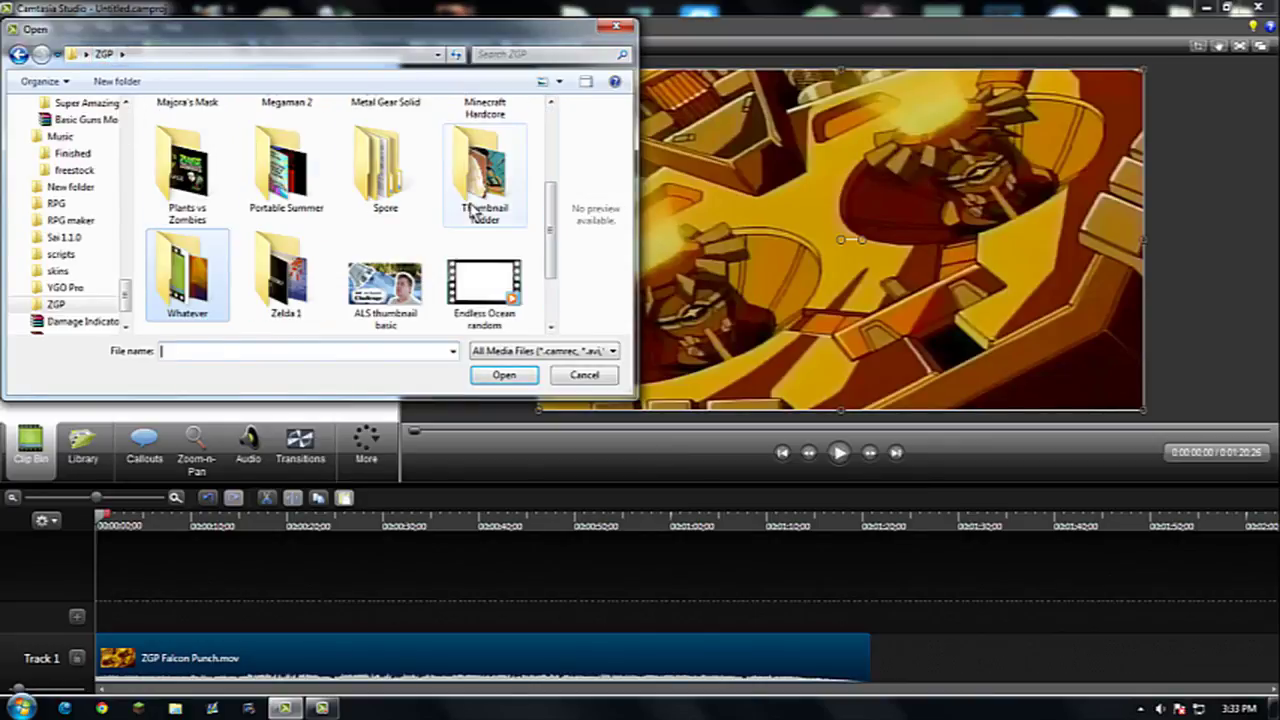
left_click_drag(551, 180, 561, 297)
double_click(484, 142)
left_click(306, 118)
double_click(306, 118)
left_click(46, 122)
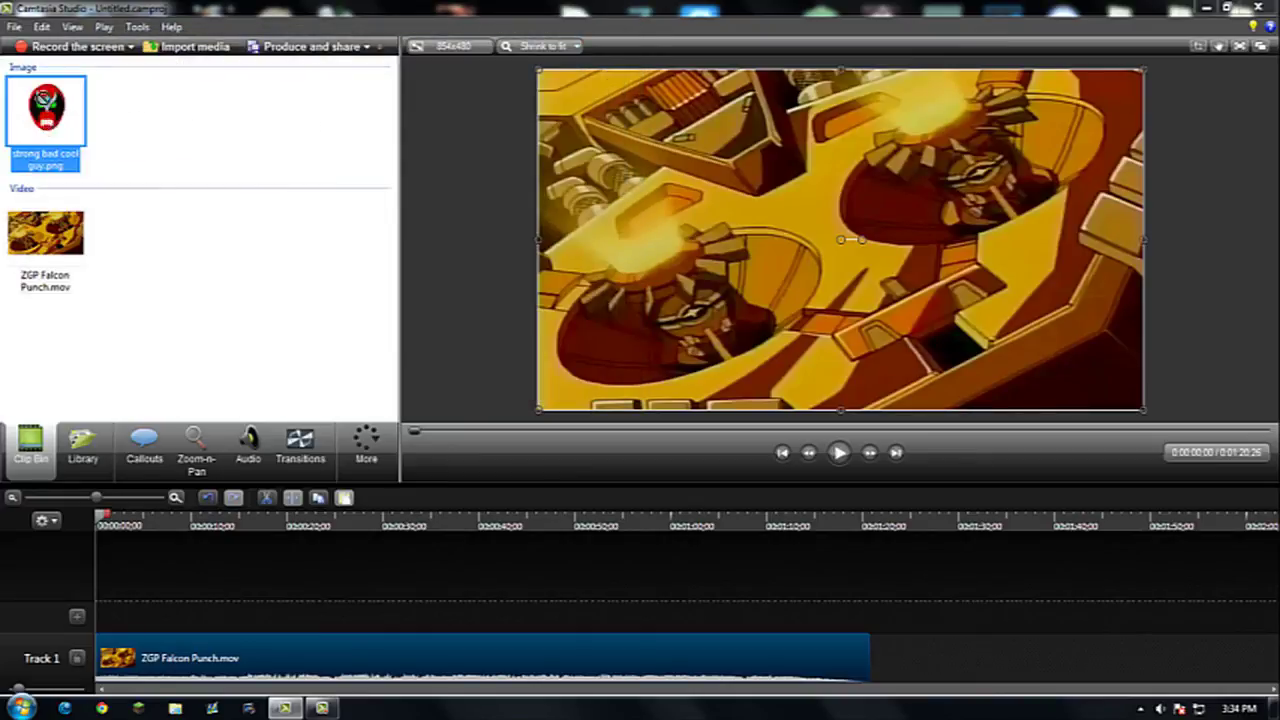
left_click_drag(46, 122, 146, 614)
Step: Shift the preview frame left and reselect the head image clip on Track 2
mouse_move(857, 220)
left_mouse_down()
mouse_move(830, 195)
mouse_move(860, 220)
left_mouse_up()
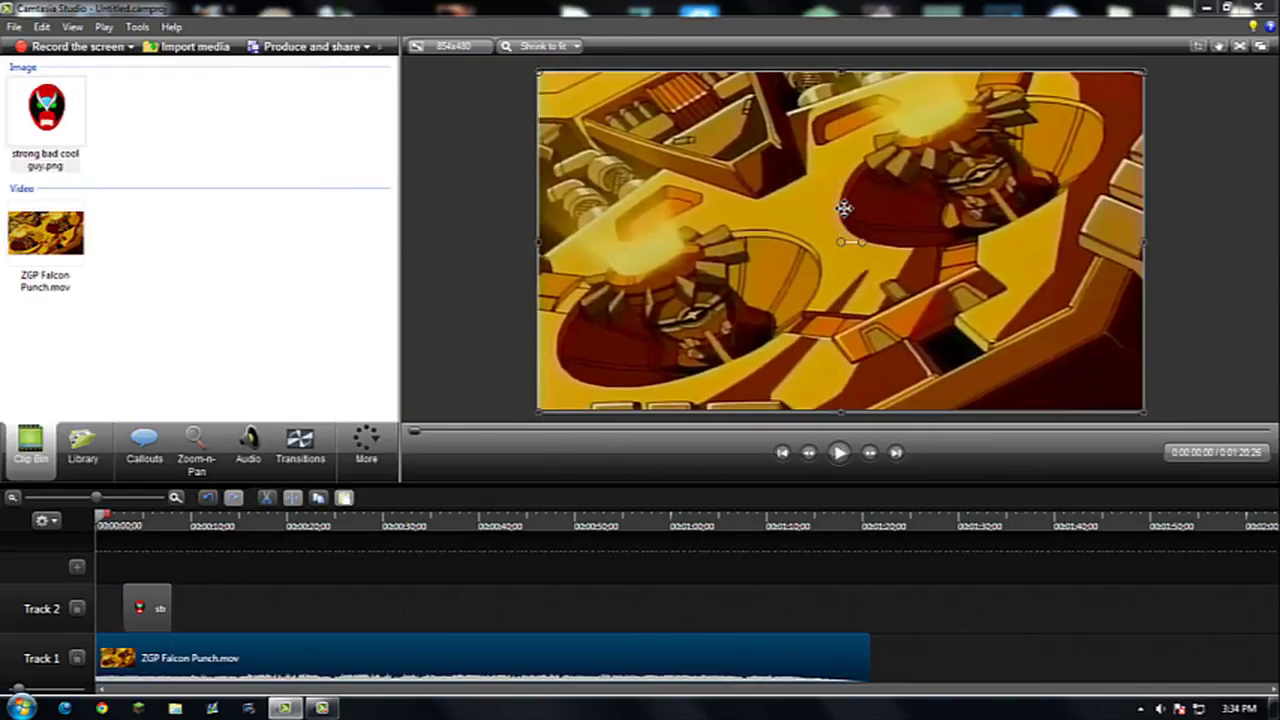
left_click(466, 297)
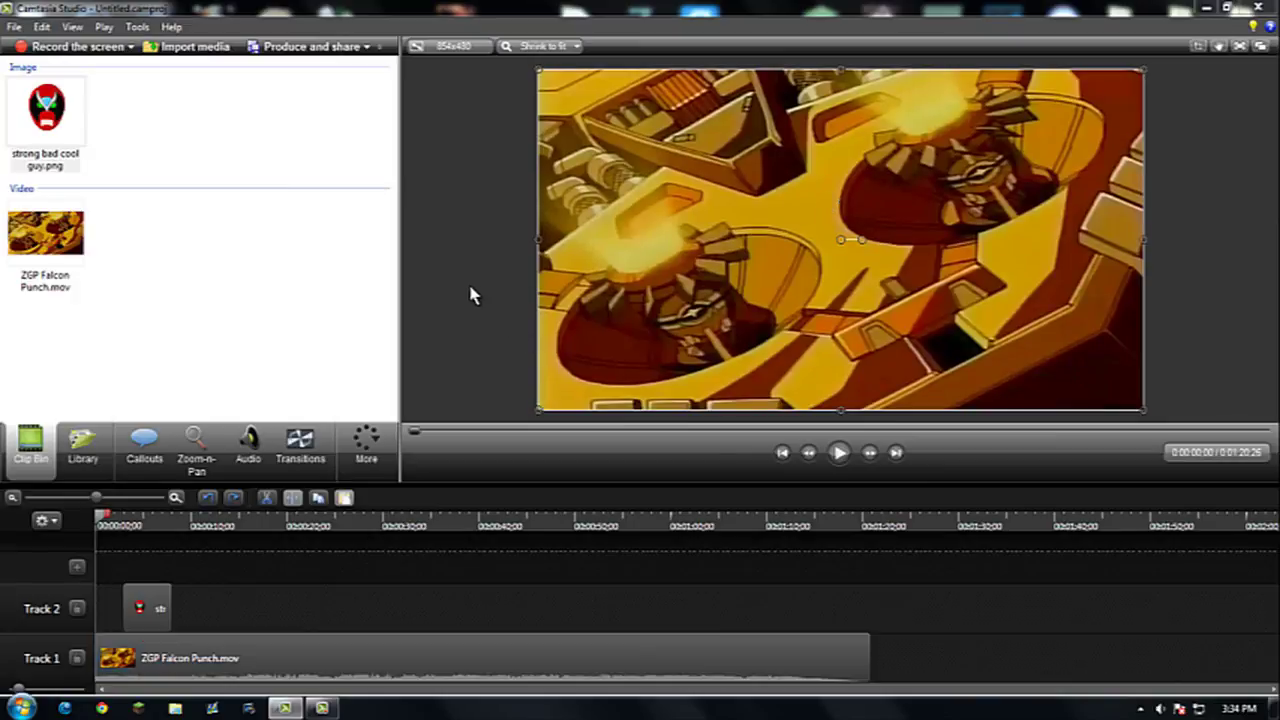
left_click(146, 610)
left_click_drag(886, 261, 855, 257)
left_click(214, 591)
left_click(163, 616)
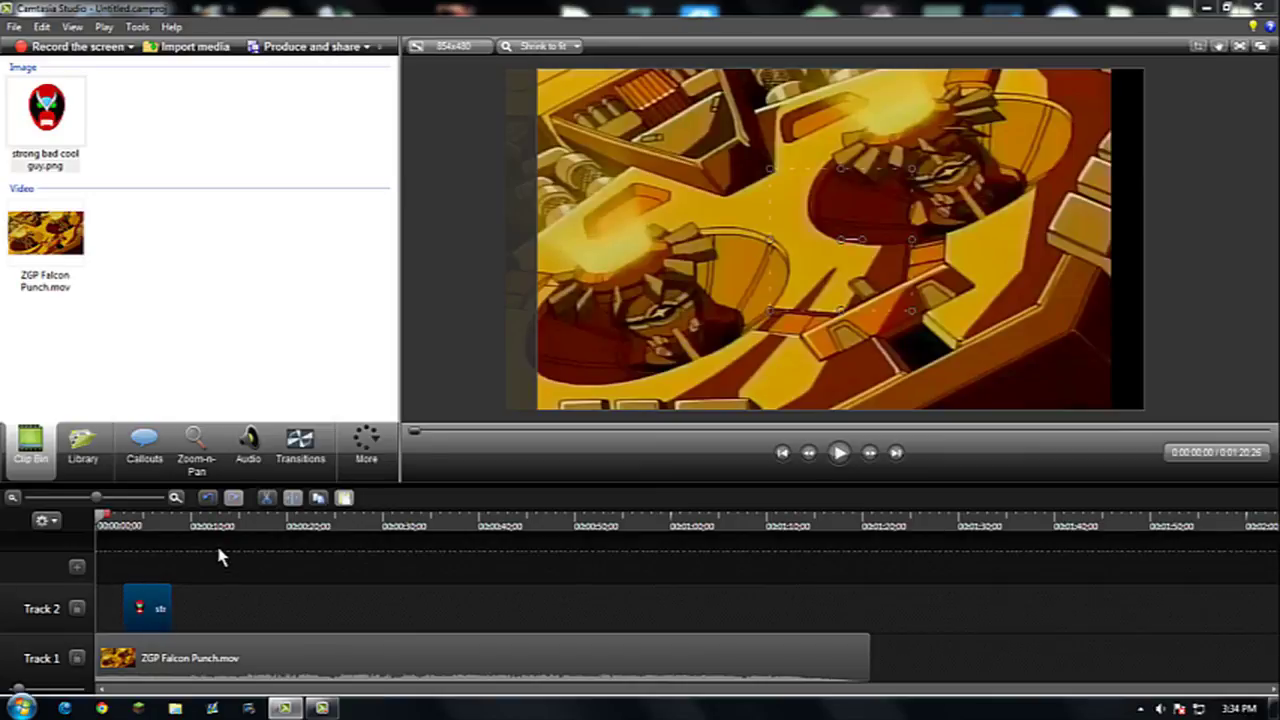
Step: Undo the video shift, jump to 0:05;28, and move the head overlay left
key("ctrl+z")
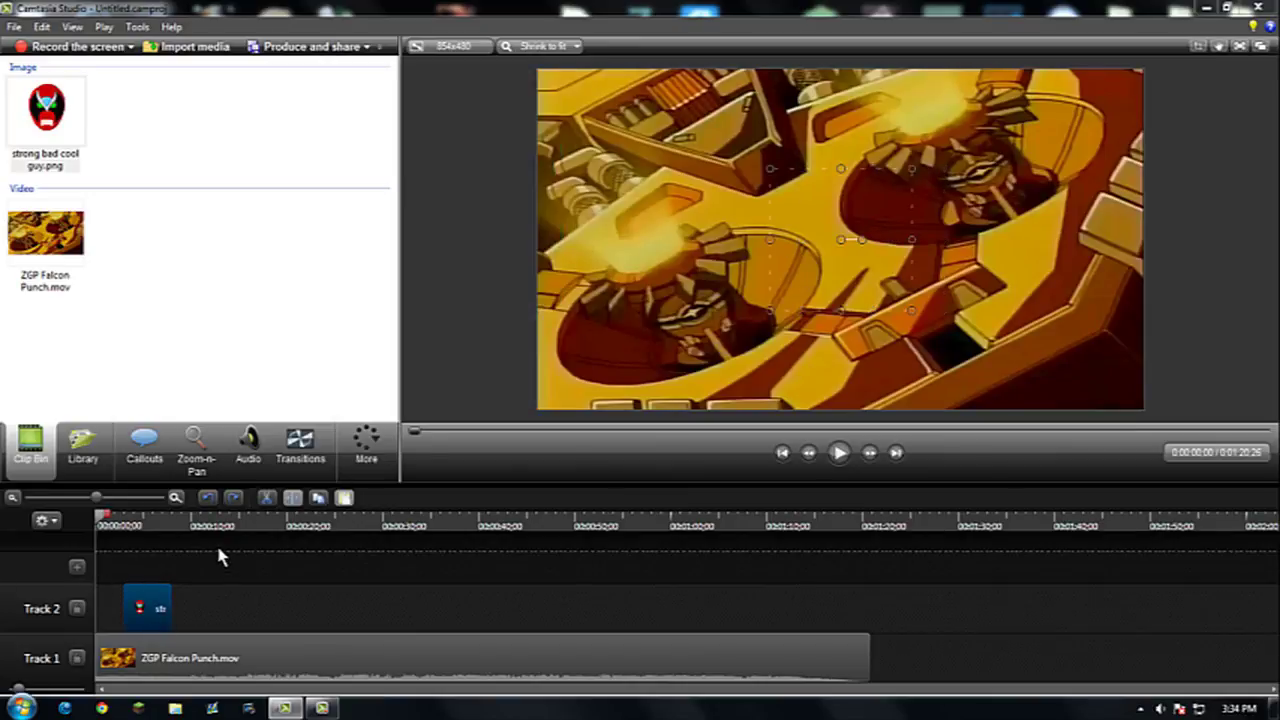
left_click(153, 524)
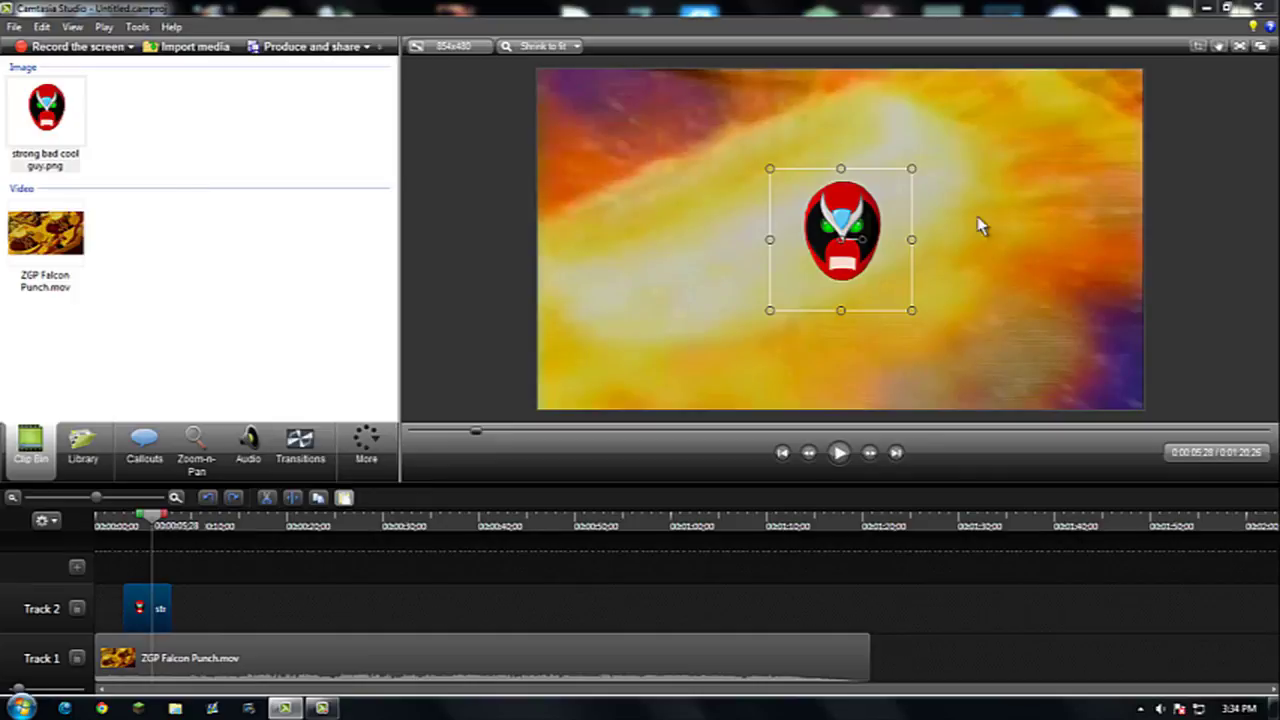
left_click_drag(958, 238, 690, 225)
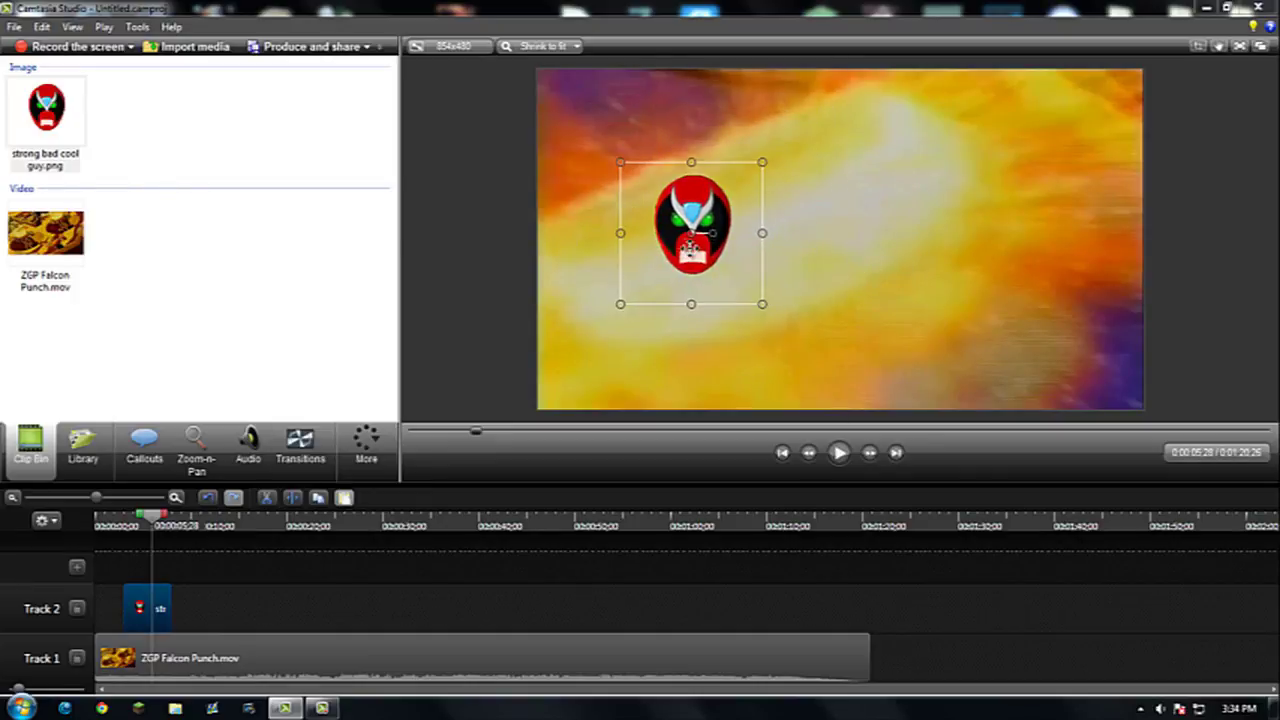
Step: Import strong bad.jpg and place it on a new Track 3
left_click(180, 48)
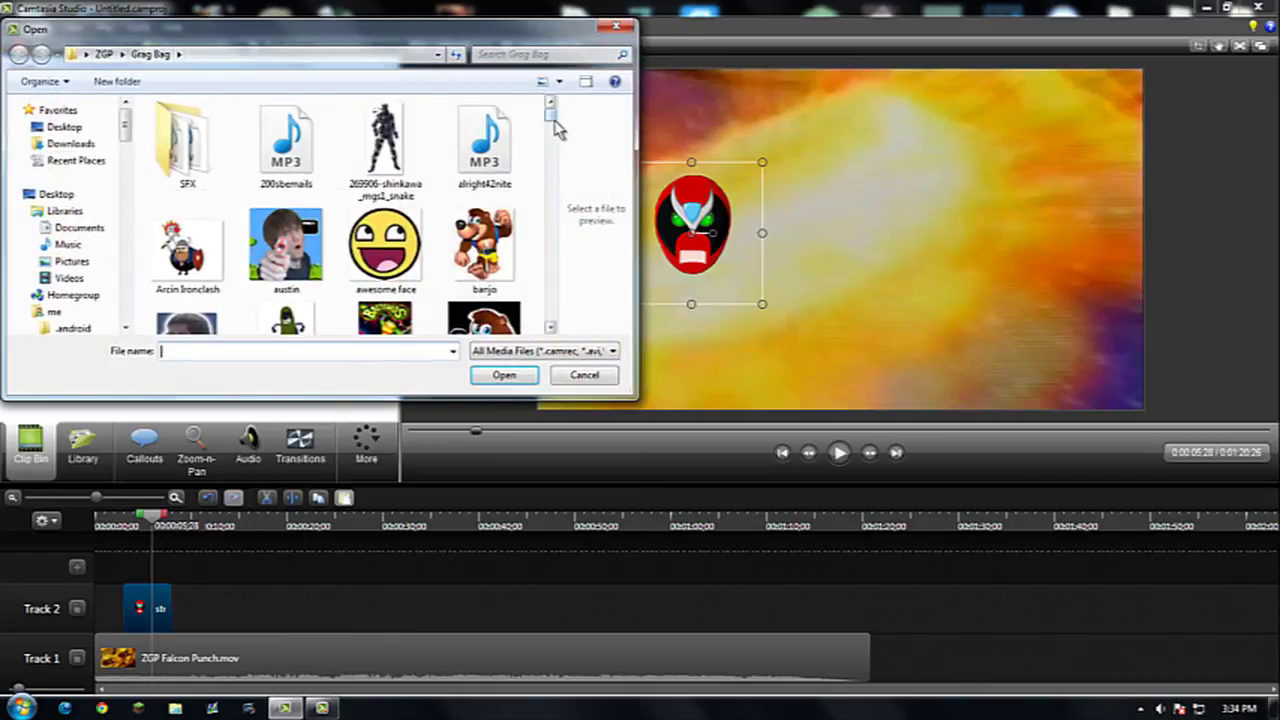
left_click_drag(557, 125, 552, 305)
double_click(414, 158)
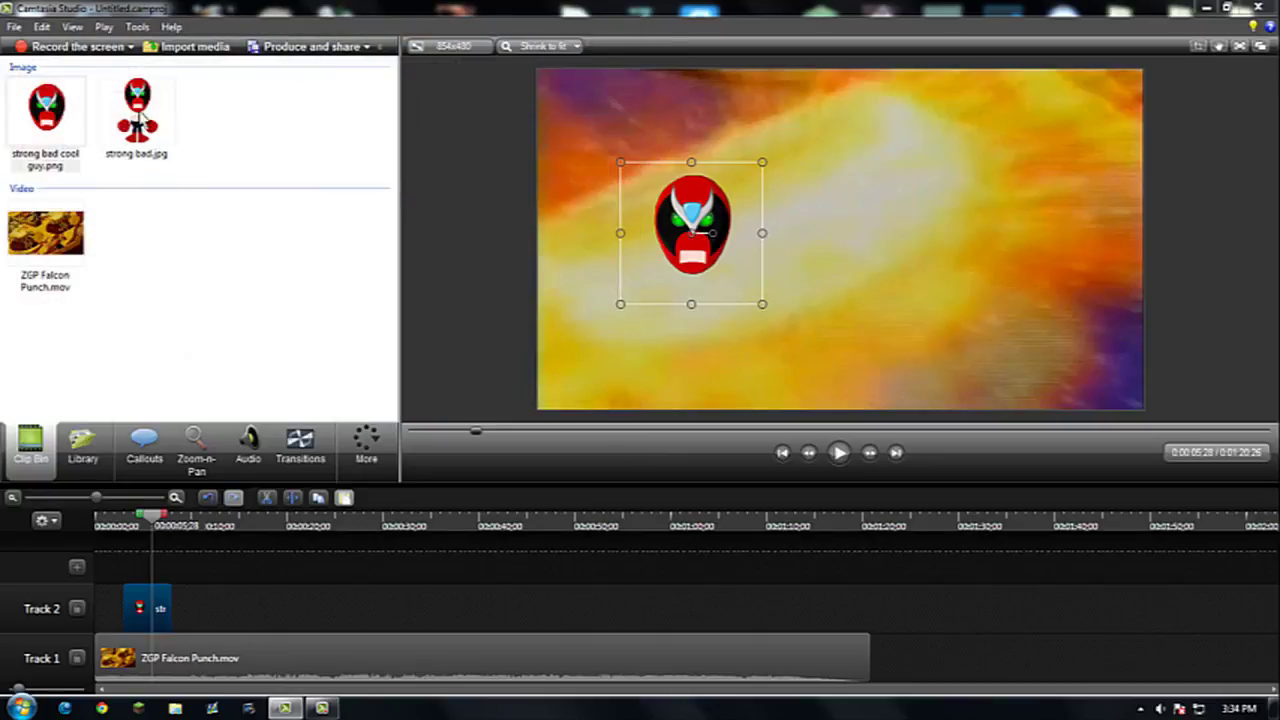
left_click_drag(143, 118, 145, 565)
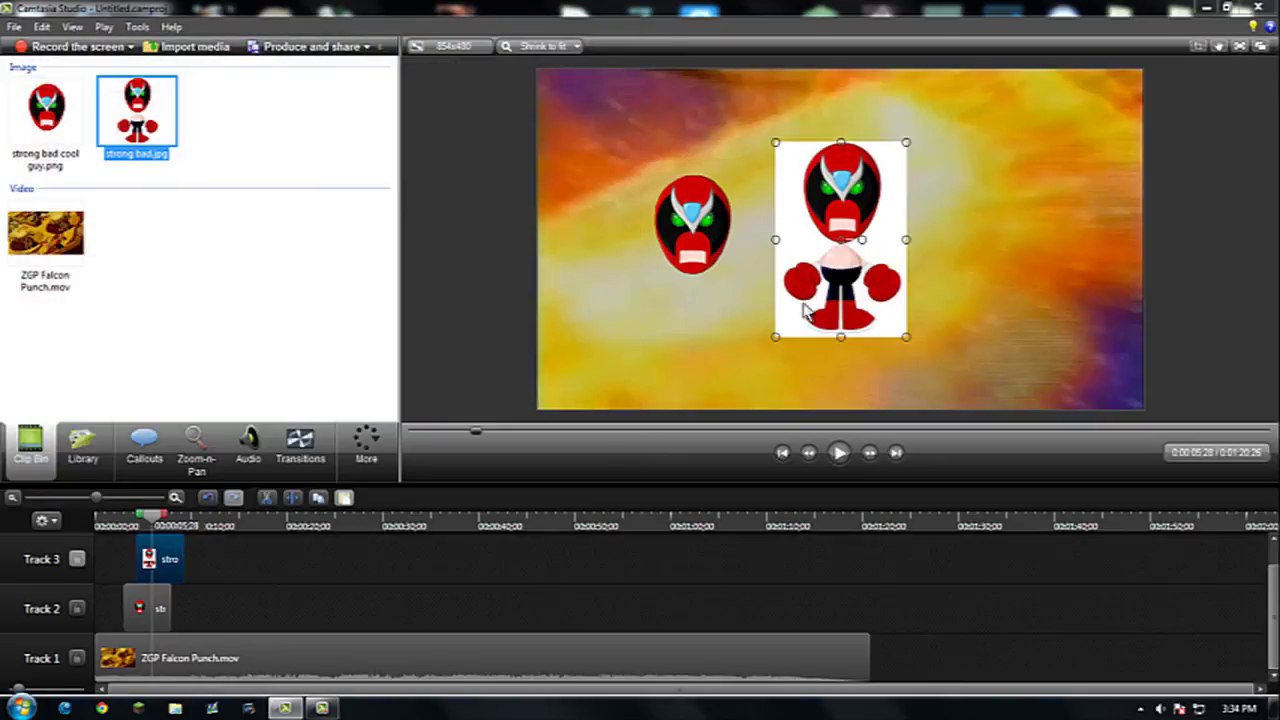